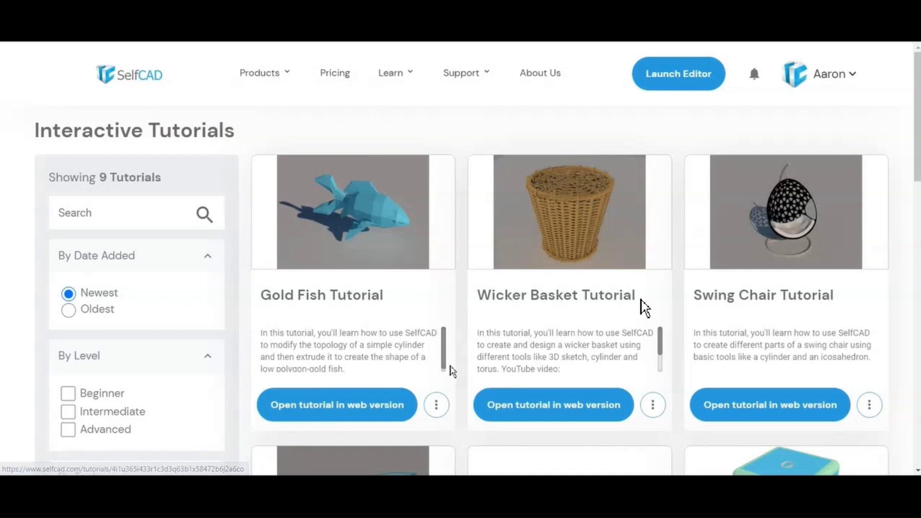
- Download the Gold Fish Tutorial for the desktop version
click(436, 405)
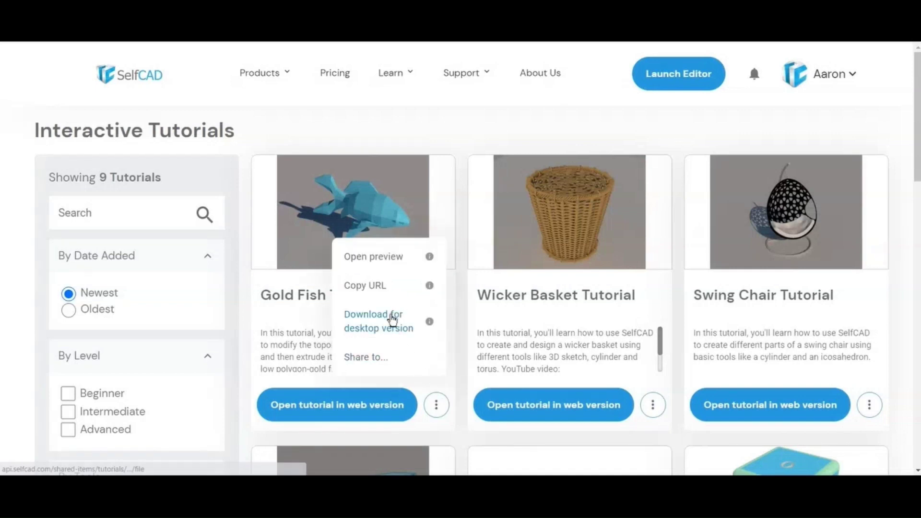
click(390, 321)
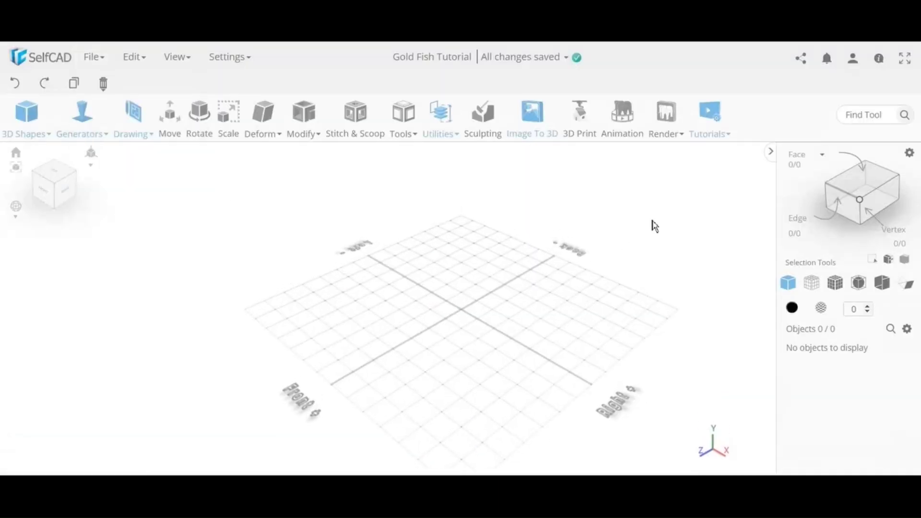
- Load the downloaded Gold Fish Tutorial file as an interactive tutorial, accept clearing the scene, and start it
click(712, 120)
click(720, 181)
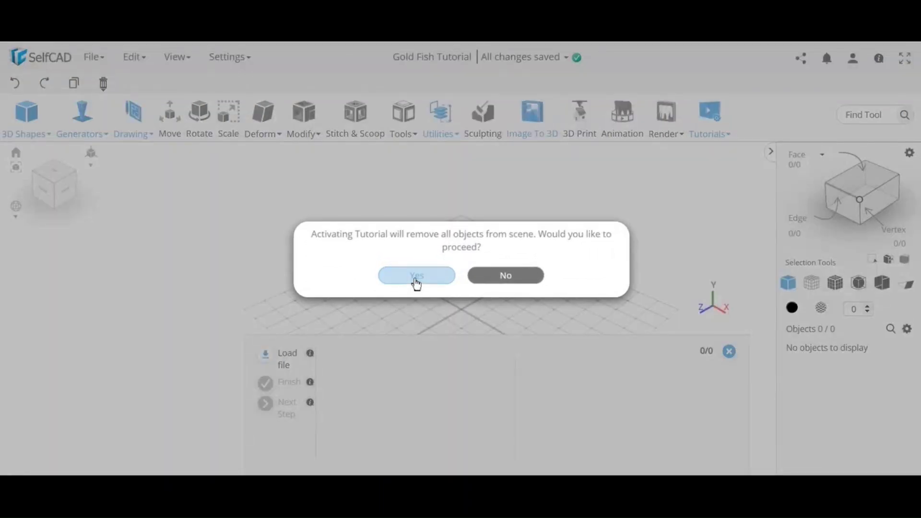
click(417, 283)
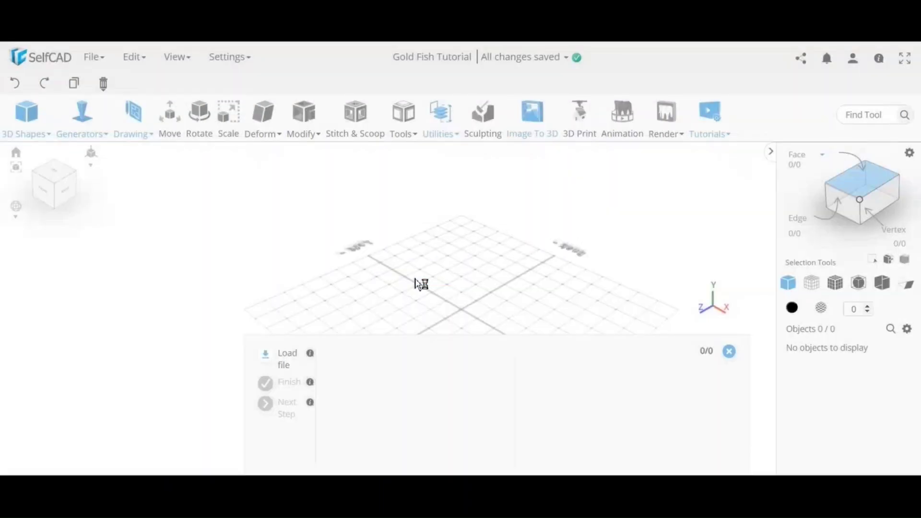
click(357, 93)
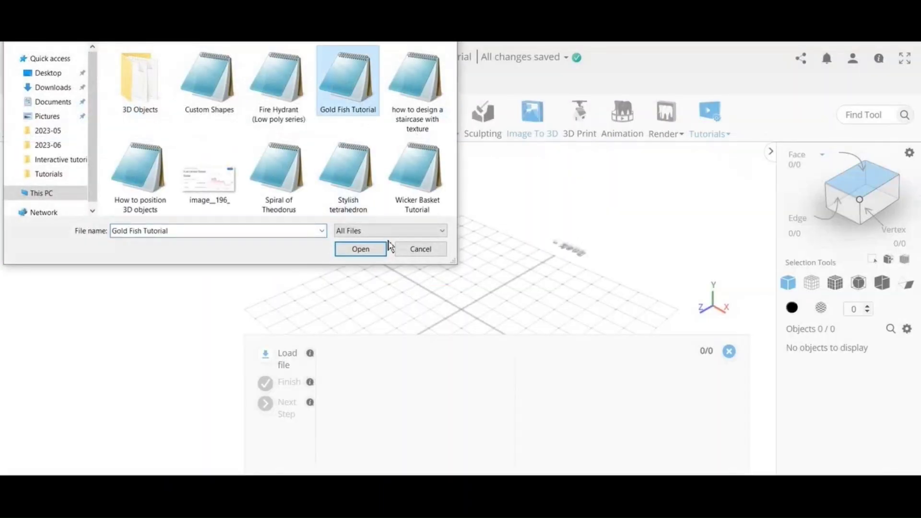
click(364, 249)
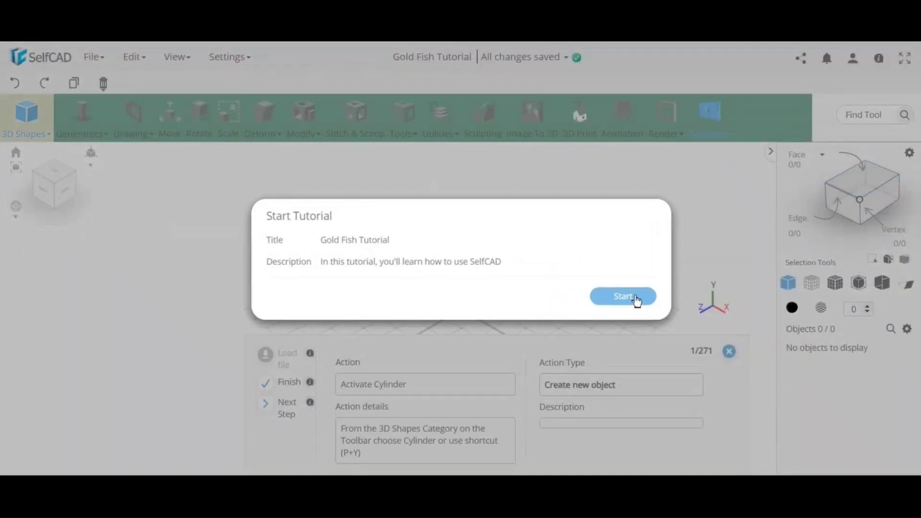
click(634, 298)
- Create a cylinder with top radius 35, bottom radius 25 and height 20
click(21, 117)
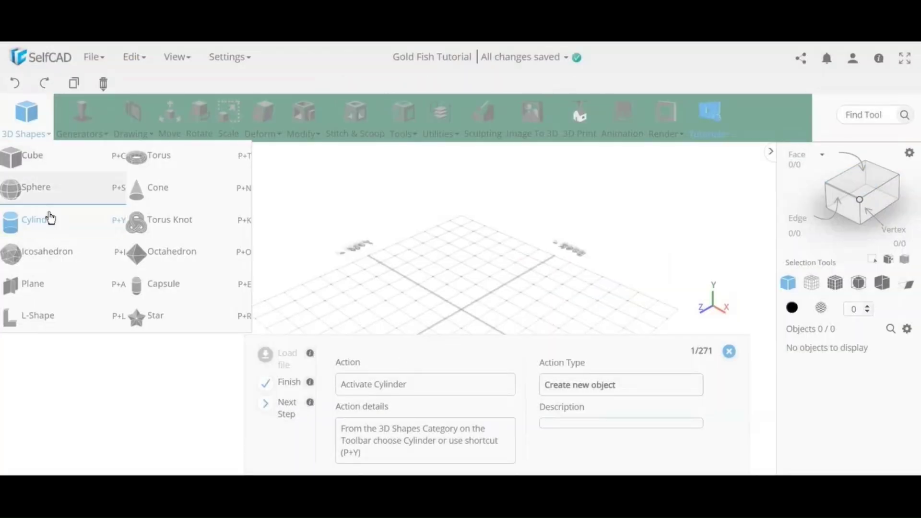
click(48, 222)
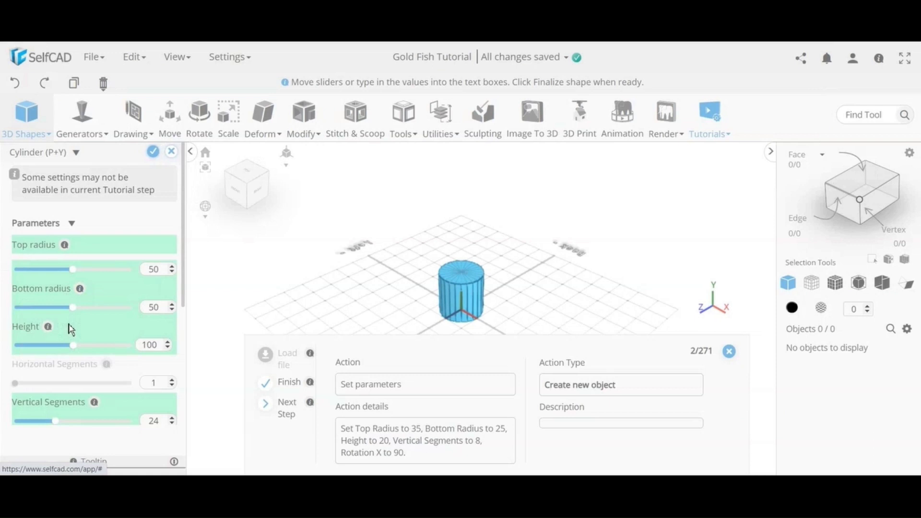
double_click(155, 274)
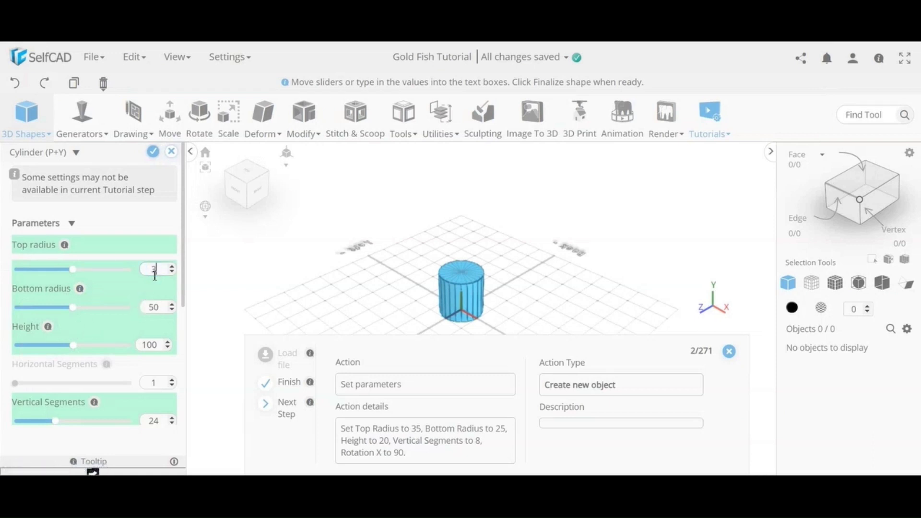
double_click(154, 307)
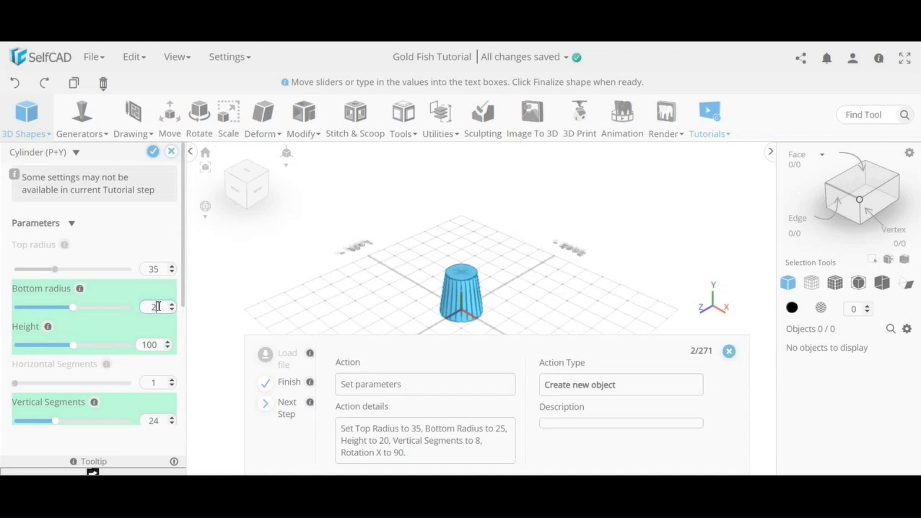
double_click(153, 344)
text(20)
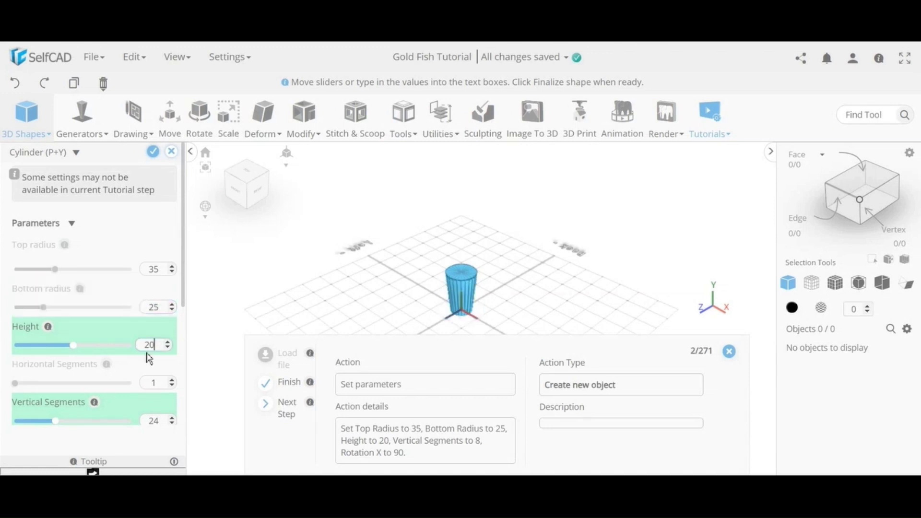
key(Return)
- Give the cylinder 8 vertical segments and an X rotation of 90, and finalize the shape
scroll(469, 318, up, 3)
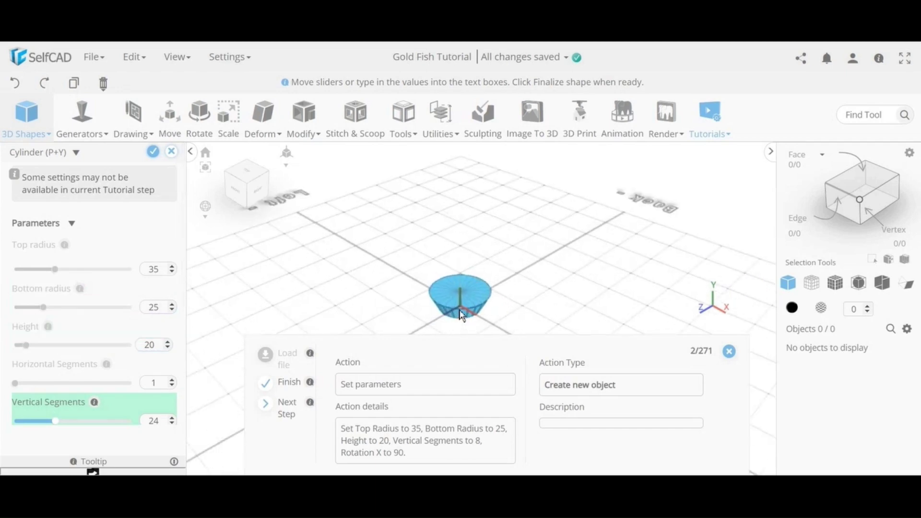
drag(465, 285, 308, 321)
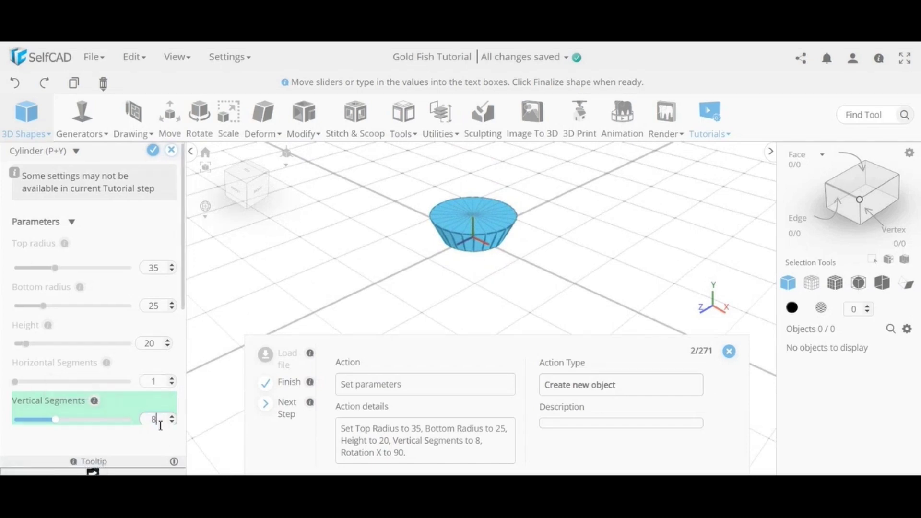
text(8)
drag(438, 309, 401, 278)
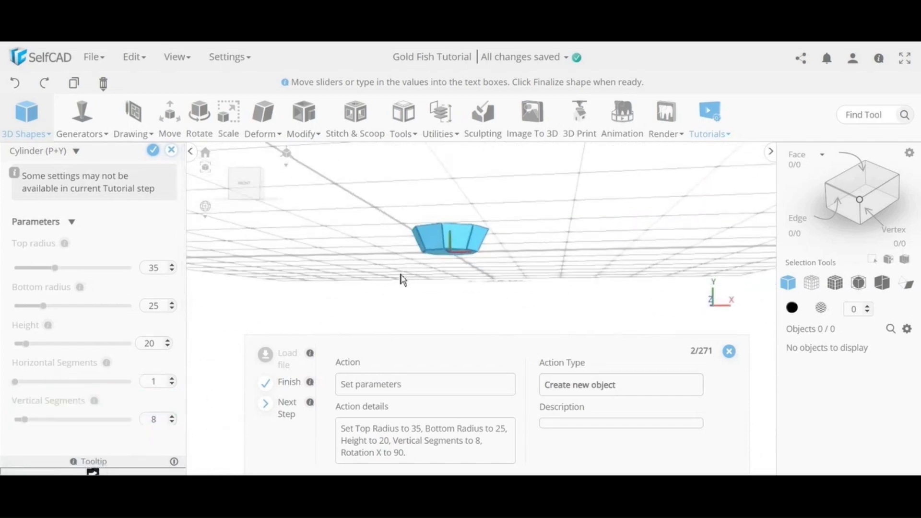
scroll(102, 386, down, 3)
mouse_move(96, 398)
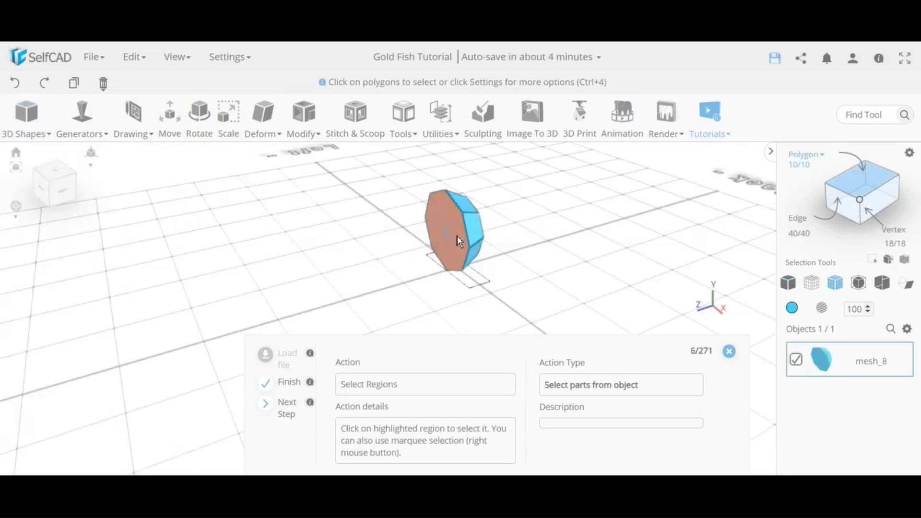
- Select the cylinder's larger octagonal end face and set up an Extrusion of 42 on it
click(458, 241)
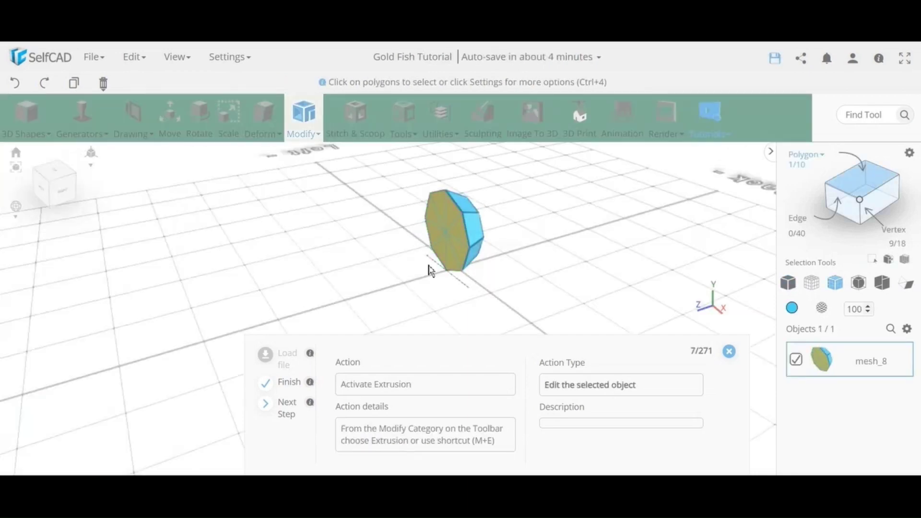
click(317, 128)
click(322, 160)
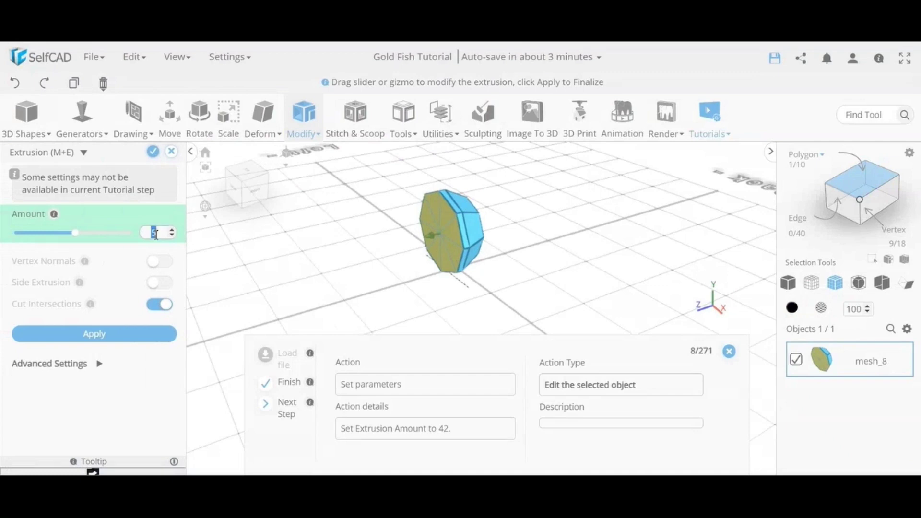
text(42)
key(Return)
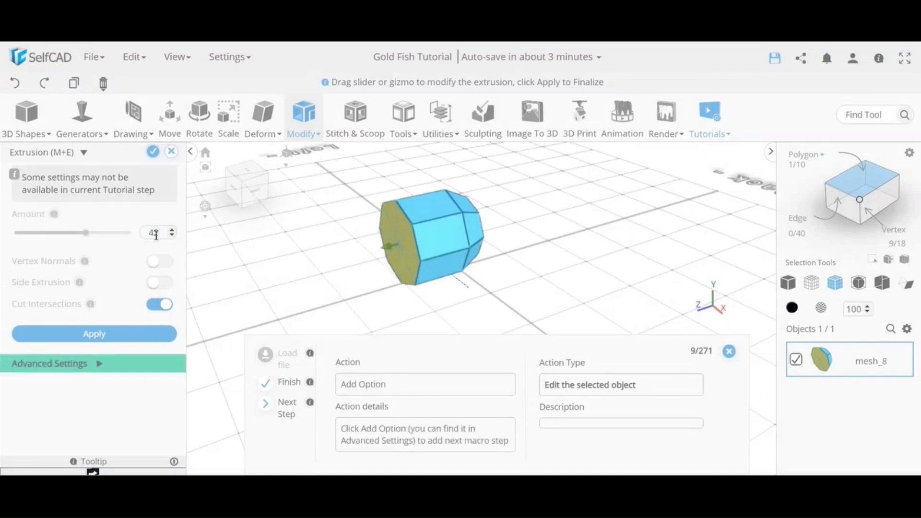
- Add a Position operation with Y set to -4 to the extrusion's advanced settings
click(99, 364)
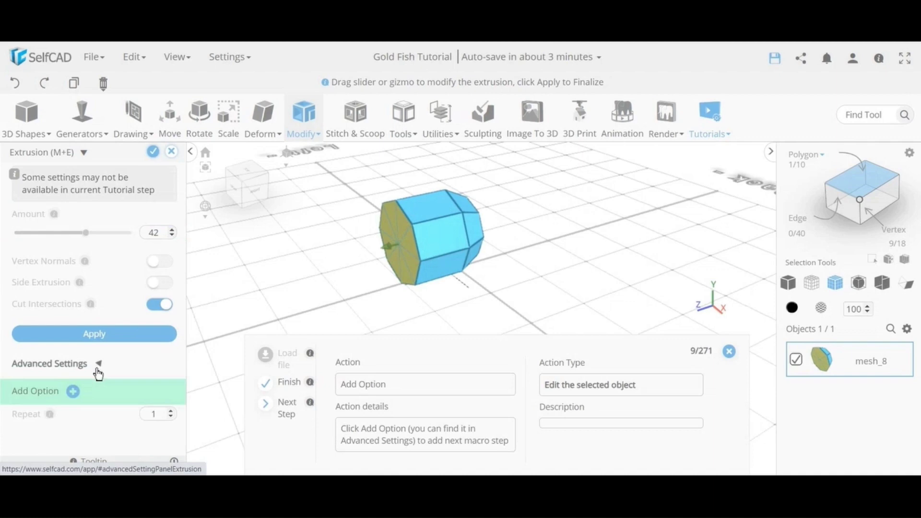
click(73, 317)
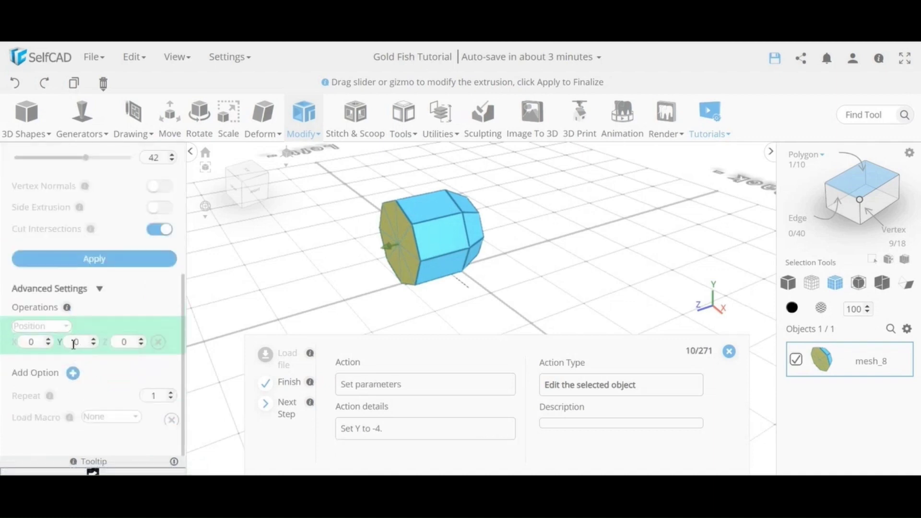
text(-4)
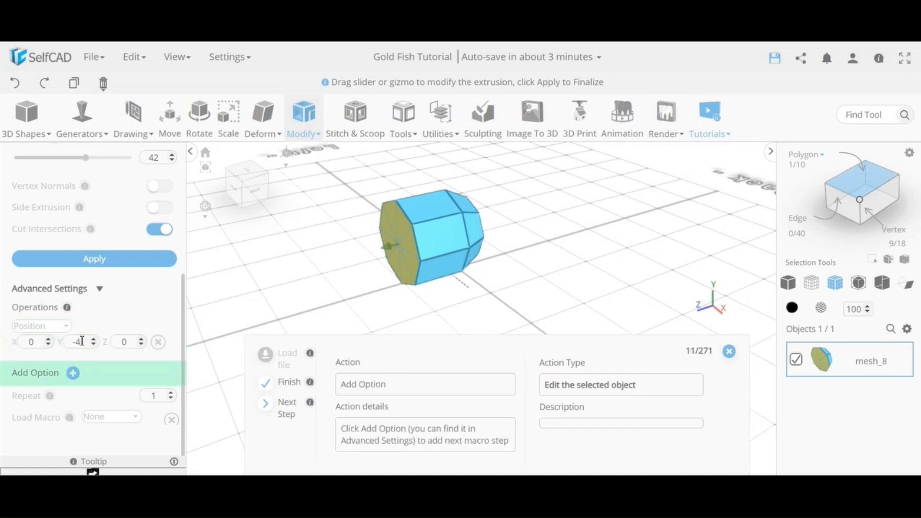
- Add a Scale operation with X 10 and Y 10, and apply the extrusion
click(73, 373)
click(56, 371)
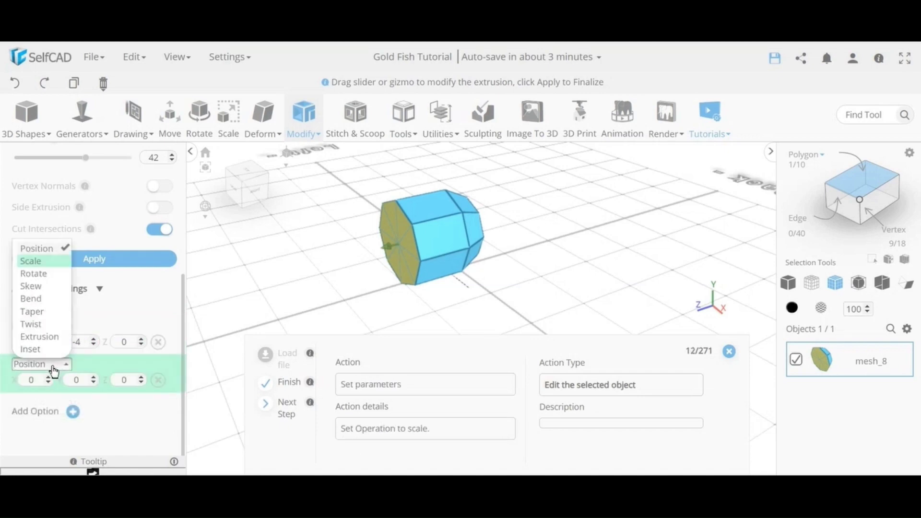
click(45, 264)
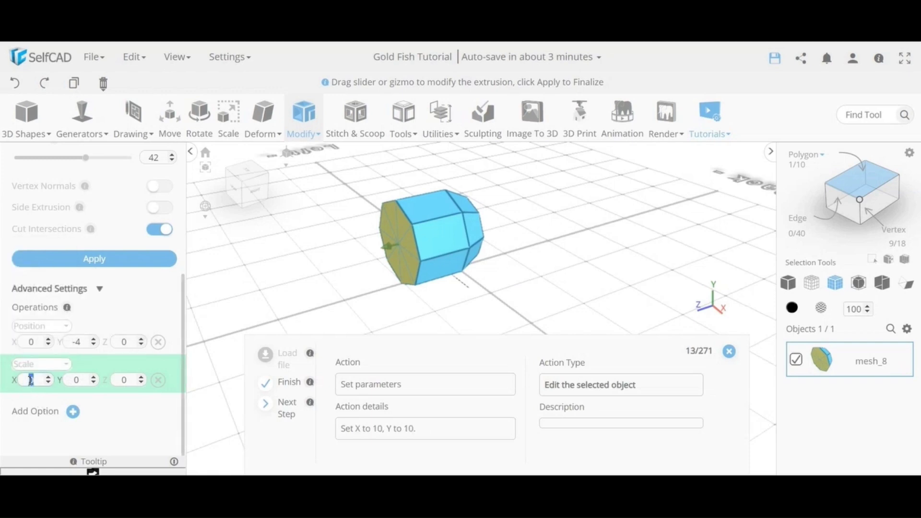
double_click(77, 379)
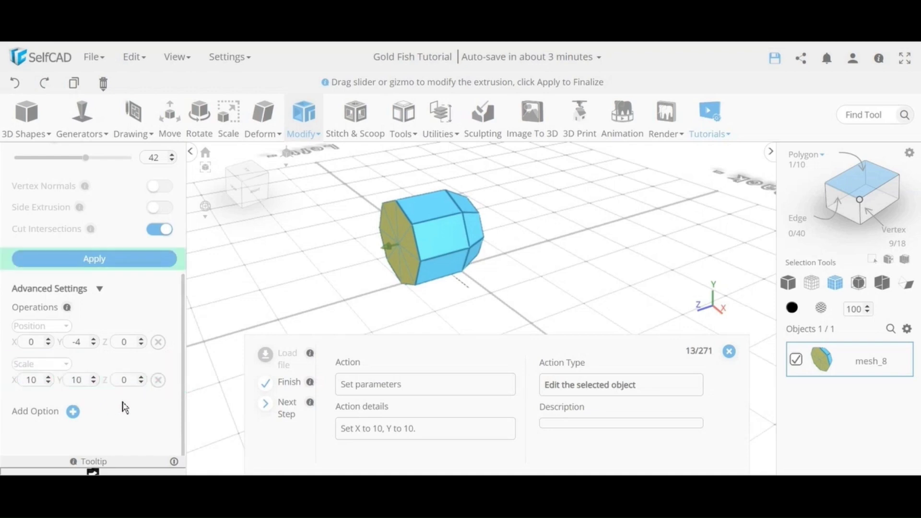
click(100, 258)
click(100, 258)
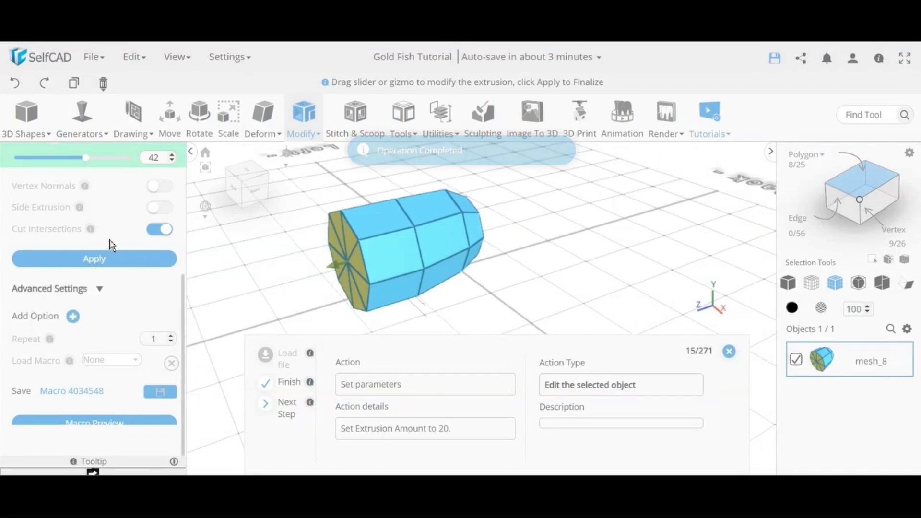
- Set the amount of the next extrusion of the end face to 20
scroll(111, 237, up, 2)
double_click(160, 229)
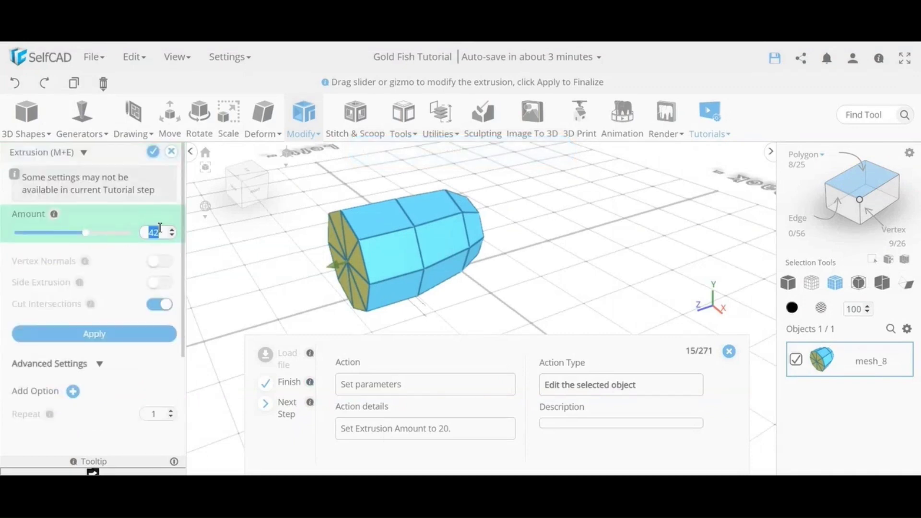
text(20)
key(Return)
- Add a Position operation with Y set to -2 to the second extrusion
scroll(91, 288, down, 2)
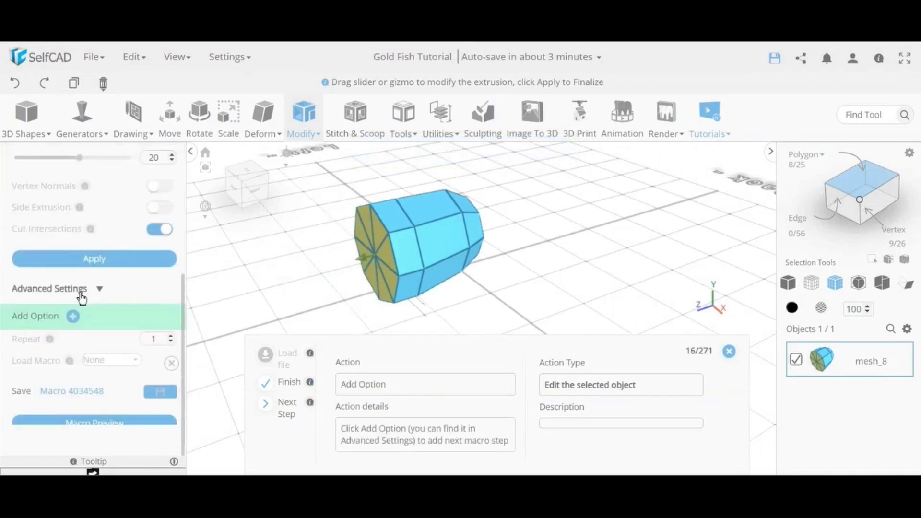
click(73, 316)
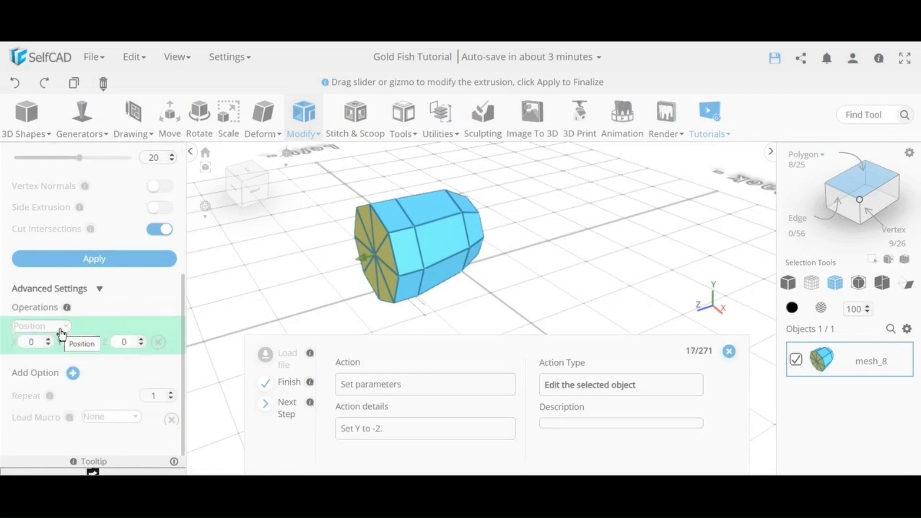
click(61, 328)
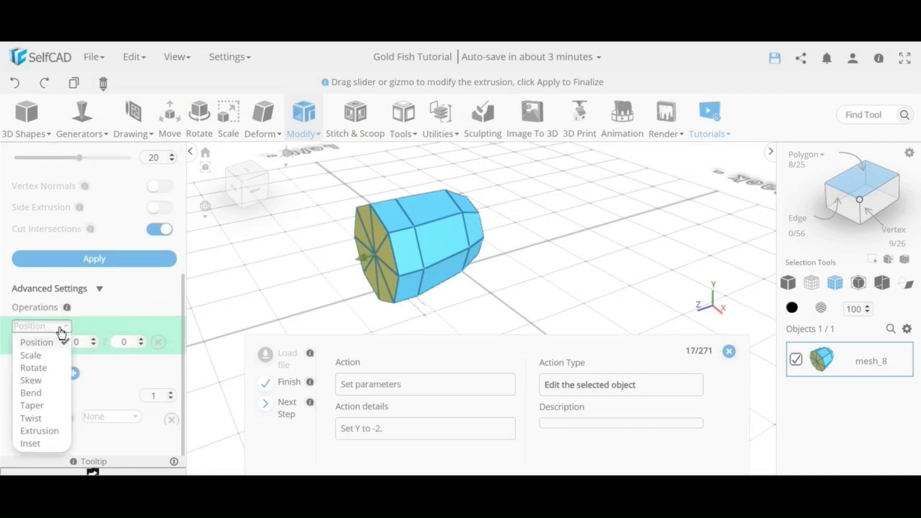
click(107, 328)
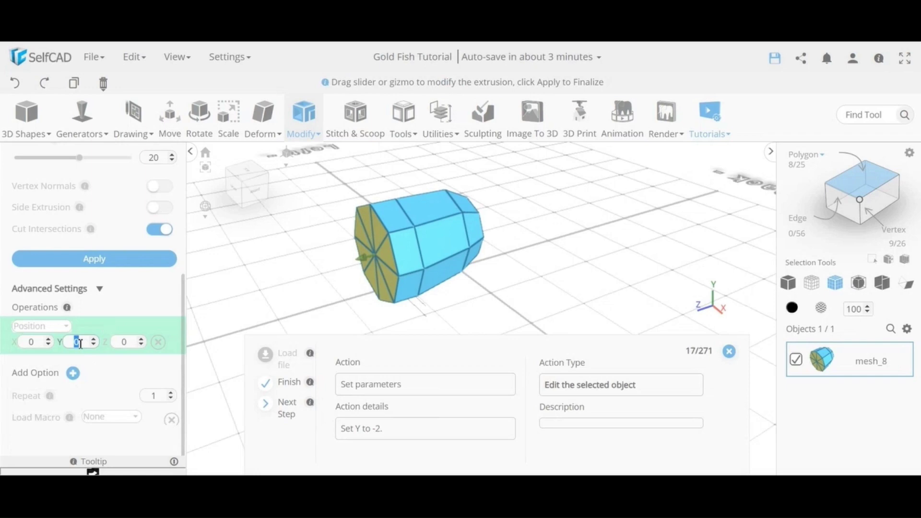
text(-2)
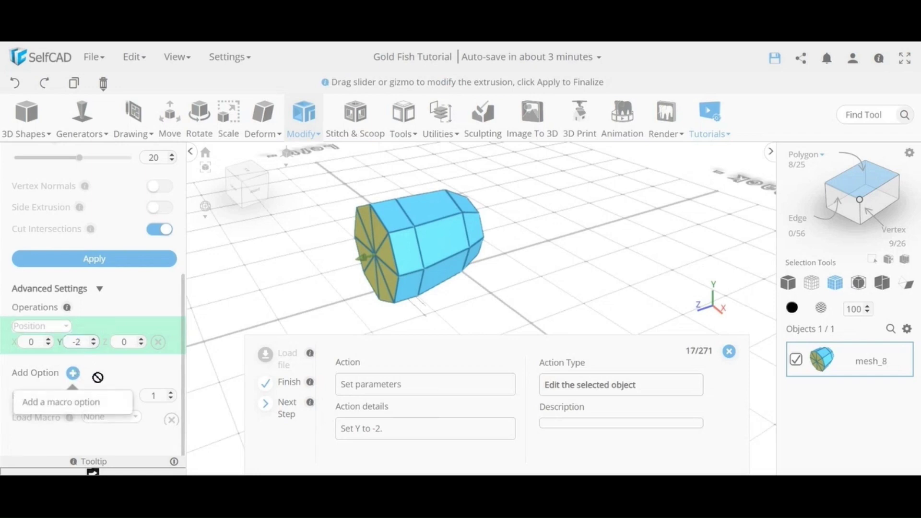
- Add a Scale operation with X -4 and Y -4, and apply the second extrusion
click(73, 374)
click(57, 365)
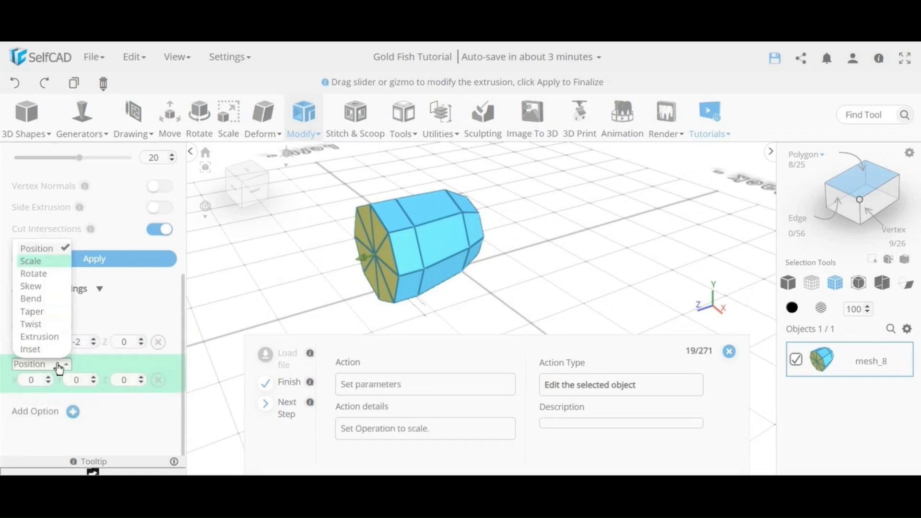
click(50, 262)
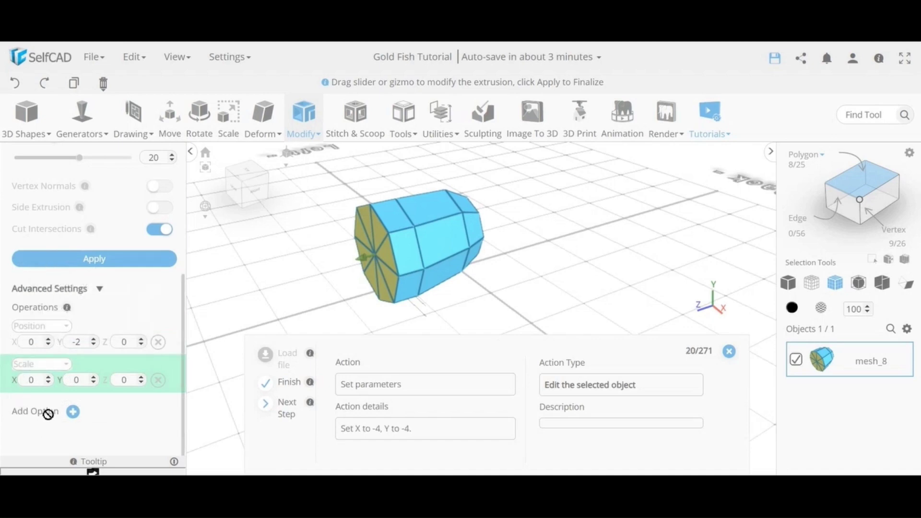
text(-44)
click(126, 405)
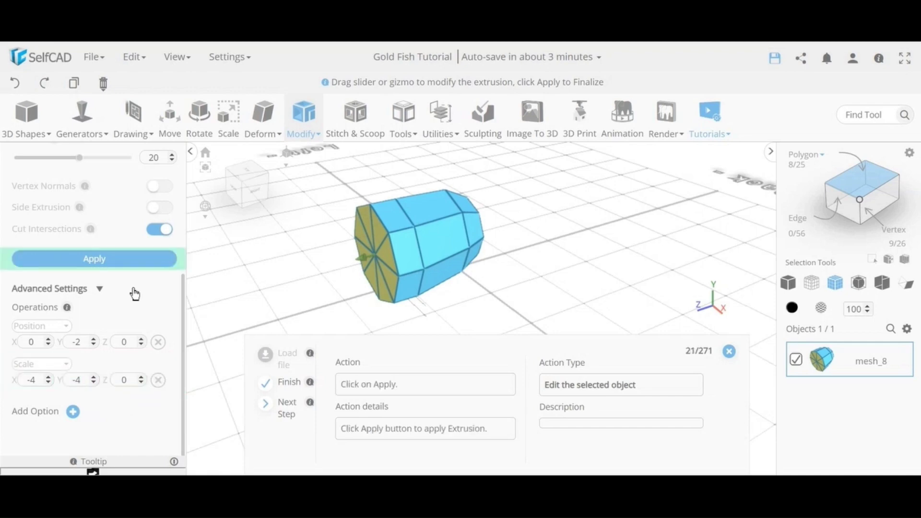
click(131, 259)
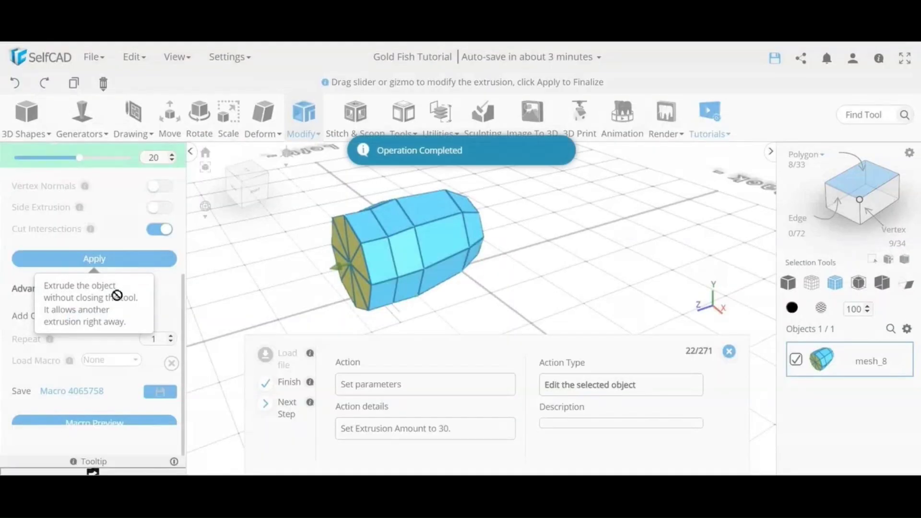
- Set the next extrusion of the end face to 30 and add a Position operation with Y -4
double_click(159, 163)
text(30)
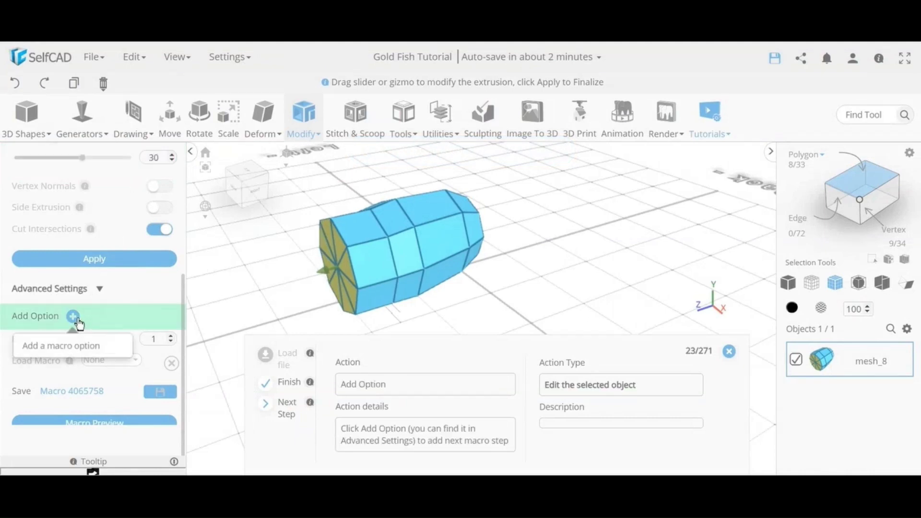
click(74, 316)
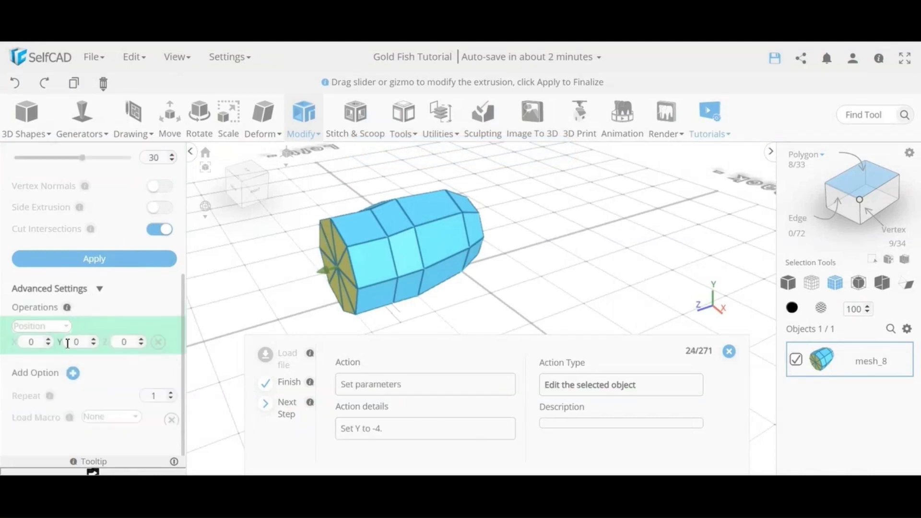
text(-4)
- Add a Scale operation with X -14 and Y -30, and apply the 30-unit extrusion
click(73, 373)
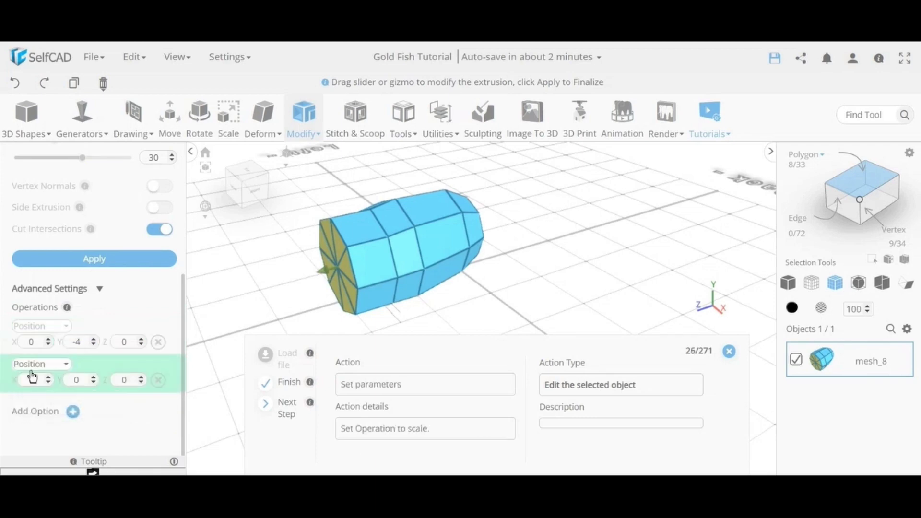
click(40, 364)
click(33, 262)
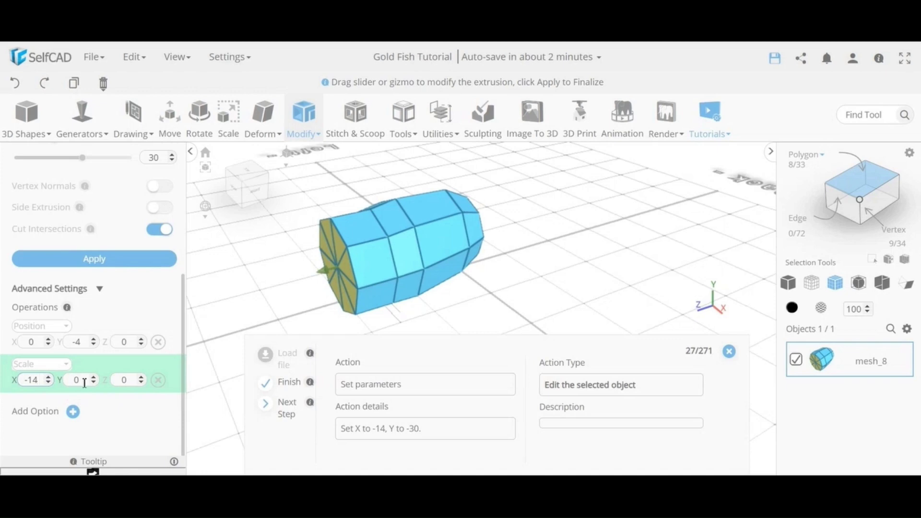
text(-30)
click(91, 263)
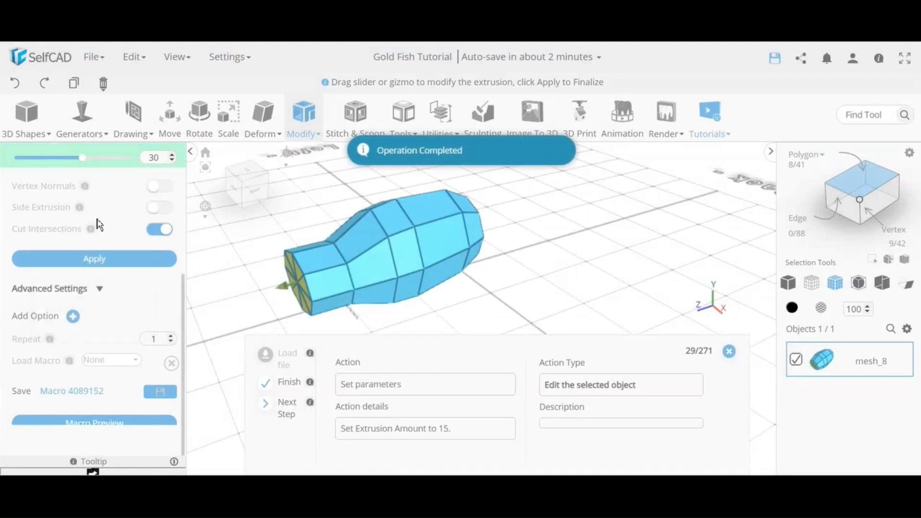
- Set the next extrusion amount to 15 and add a Position operation with Y -5
scroll(99, 224, up, 2)
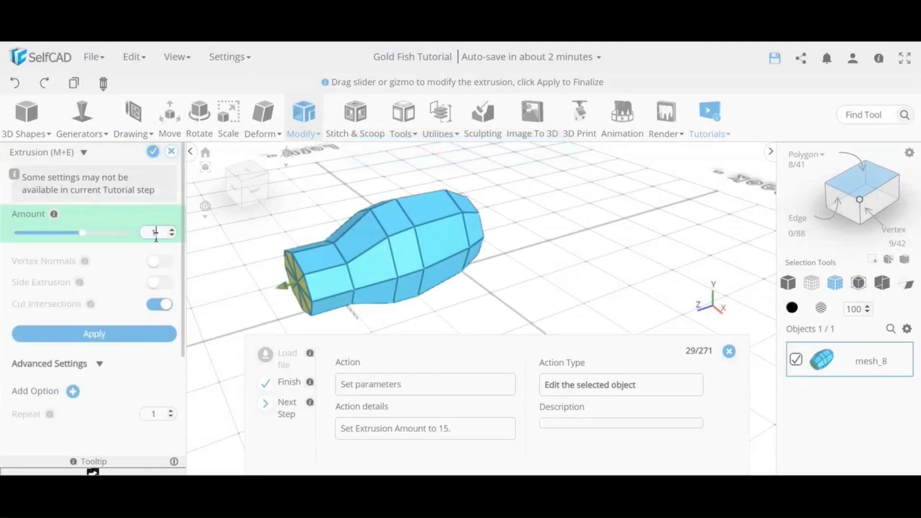
click(73, 391)
scroll(82, 398, down, 3)
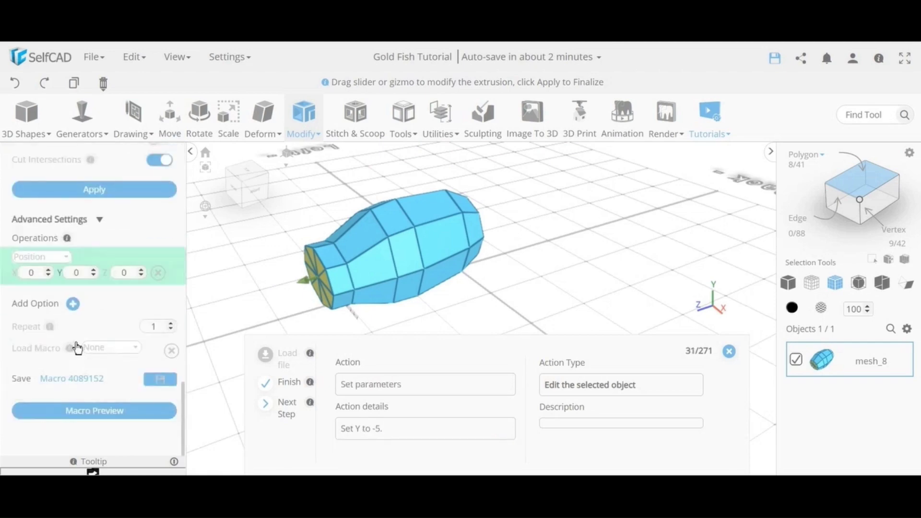
text(-5)
double_click(85, 272)
text(-5)
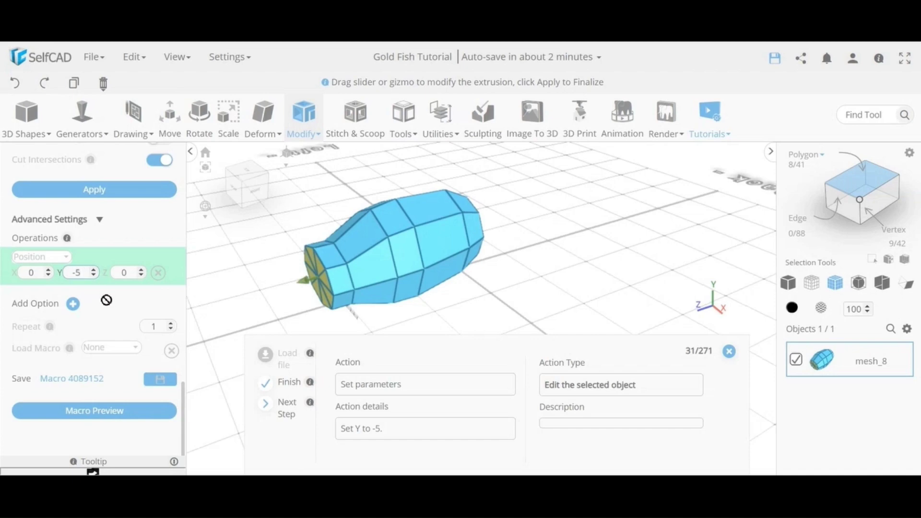
- Add a Scale operation with X -25 and Y -20, and apply the 15-unit extrusion
click(73, 303)
click(54, 301)
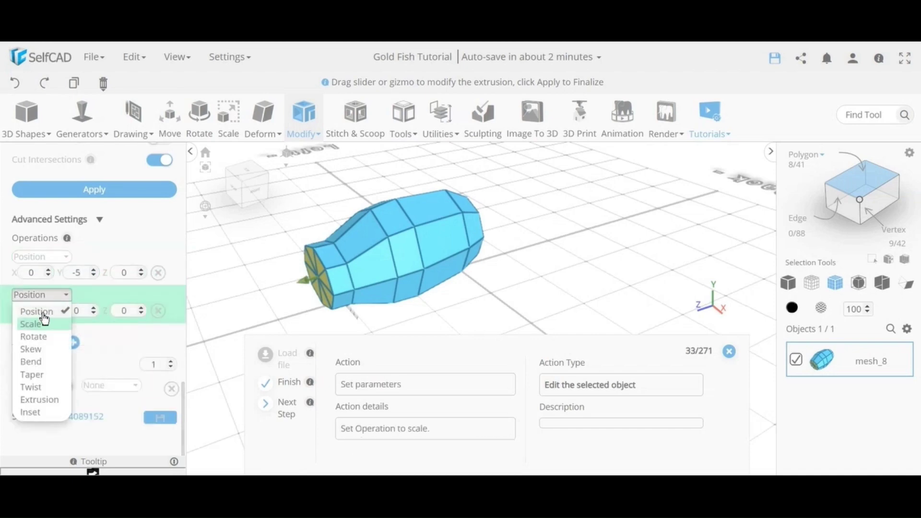
click(40, 326)
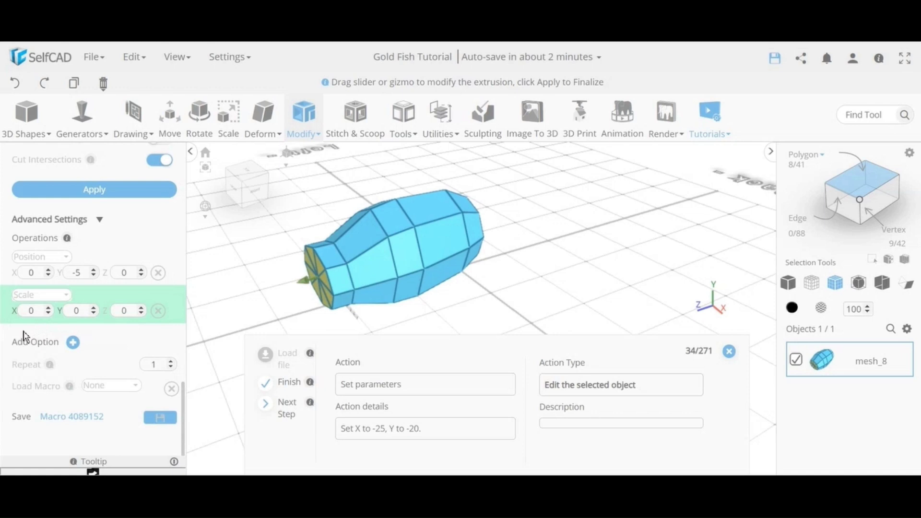
text(-25)
click(85, 313)
text(-2)
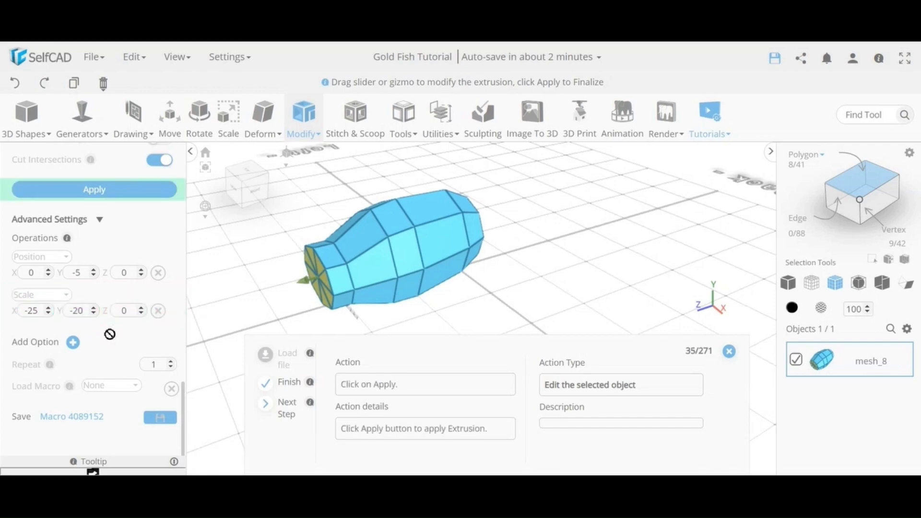
click(119, 195)
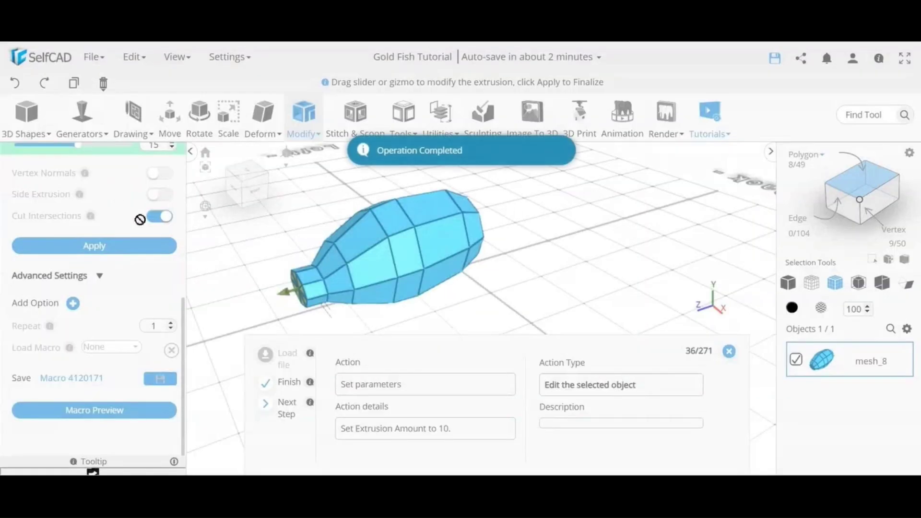
- Set the next extrusion amount to 10 and add a Position operation with Y -4
double_click(162, 235)
text(10)
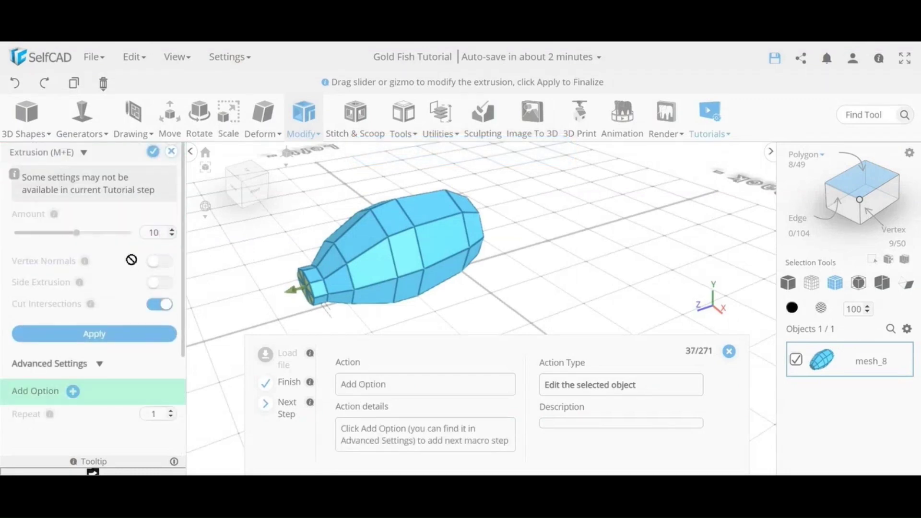
click(73, 391)
scroll(127, 380, down, 2)
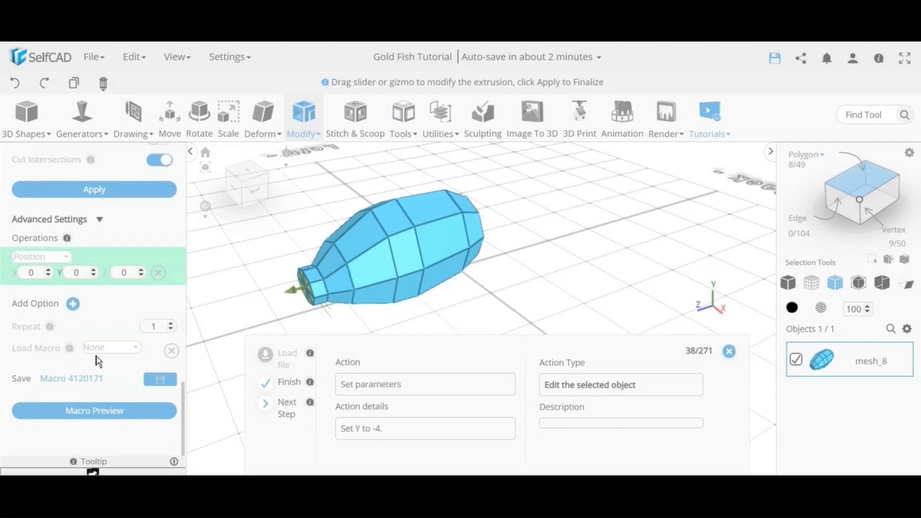
text(-4)
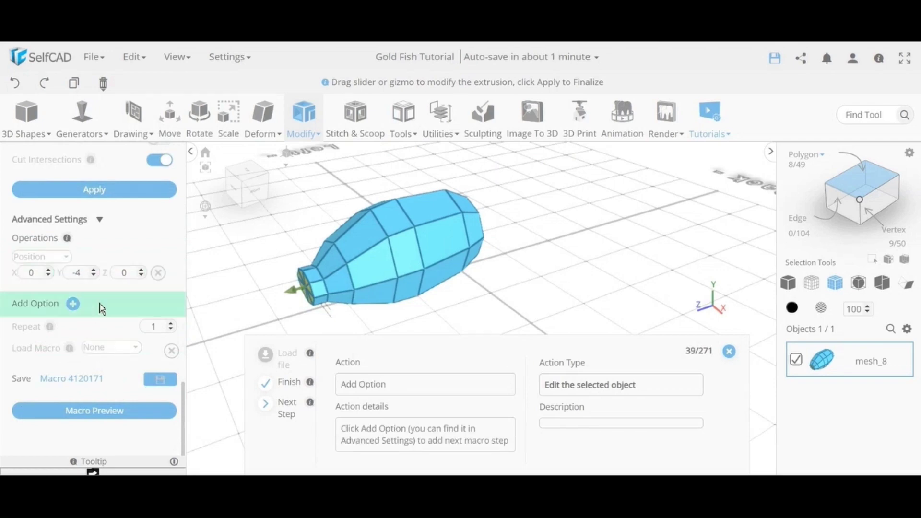
- Add a Scale operation with X -20 and Y -15, and finalize the extrusion of the narrow end
click(72, 303)
click(44, 304)
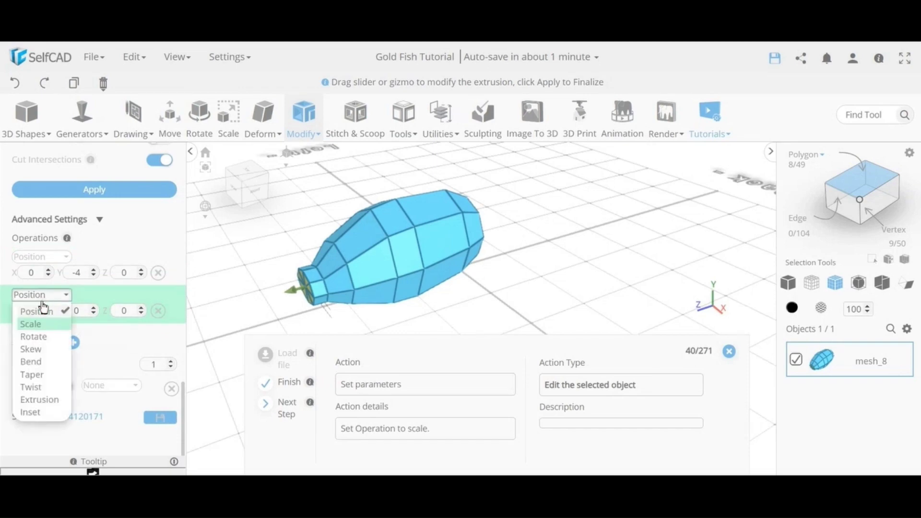
click(45, 324)
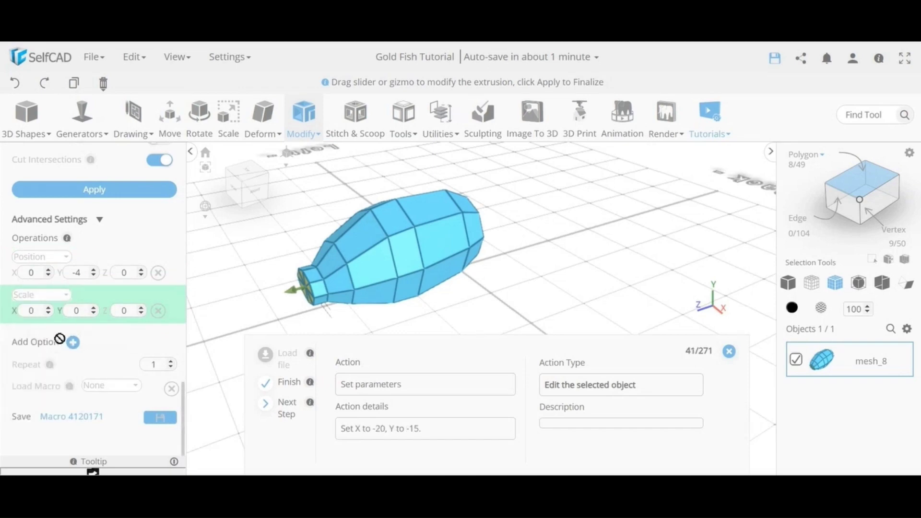
text(-)
text(2)
text(-)
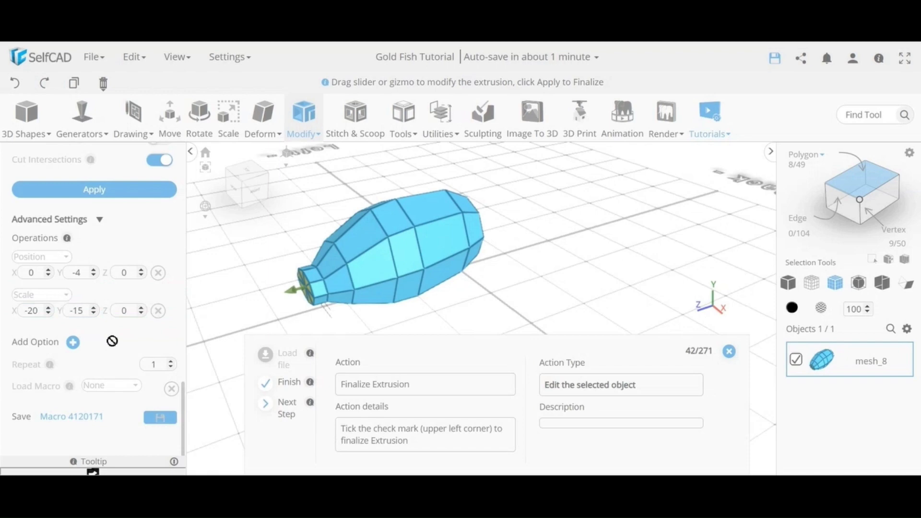
scroll(119, 288, up, 5)
click(154, 152)
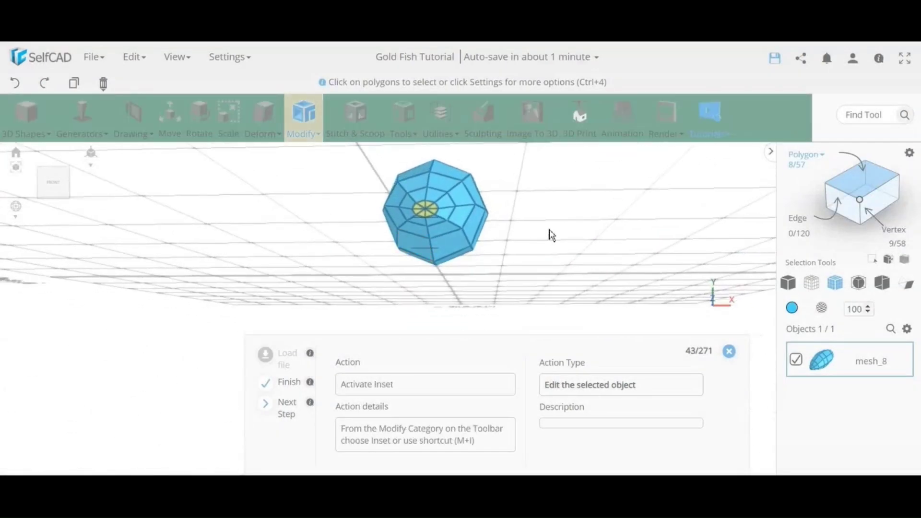
- Inset the narrow end face by 1.5, and apply a second inset of 0.1
click(273, 114)
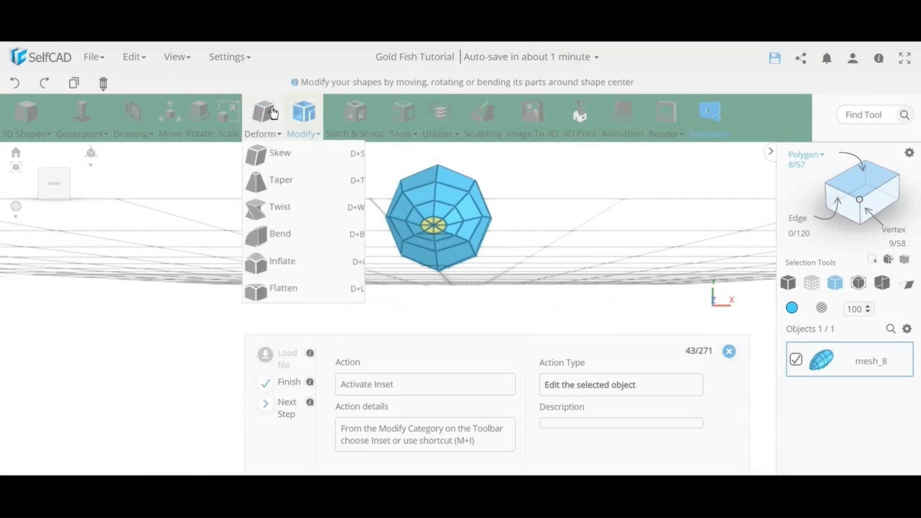
click(303, 113)
click(321, 182)
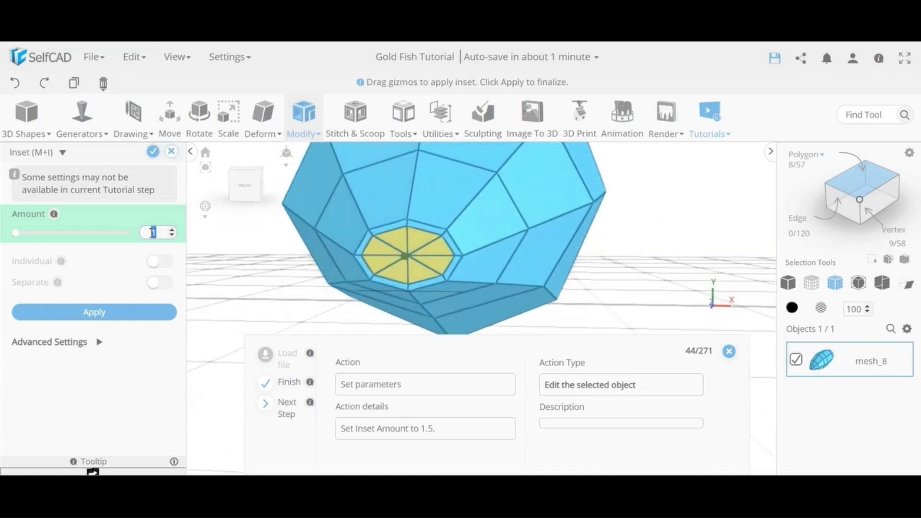
key(Return)
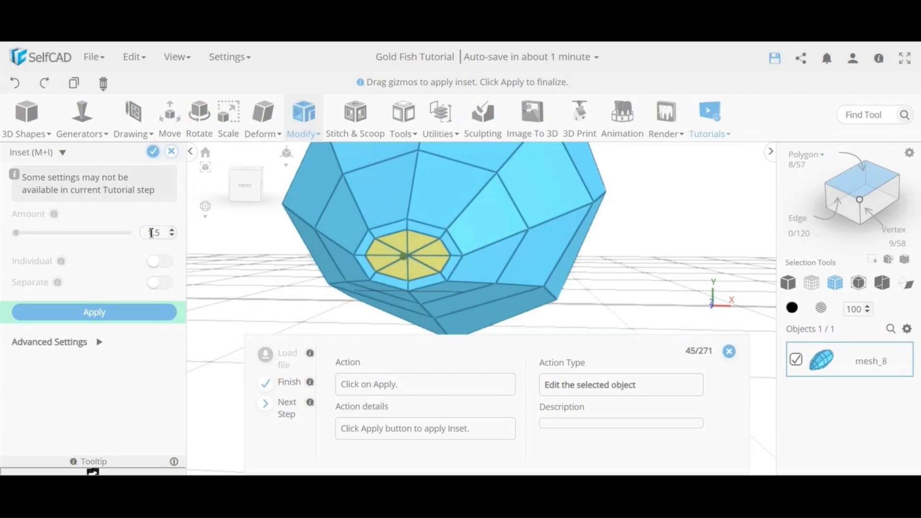
click(113, 314)
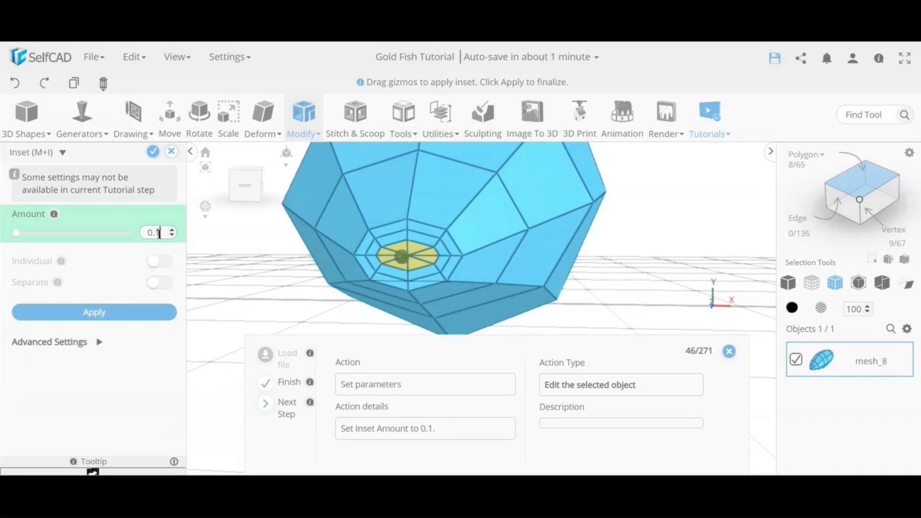
click(124, 319)
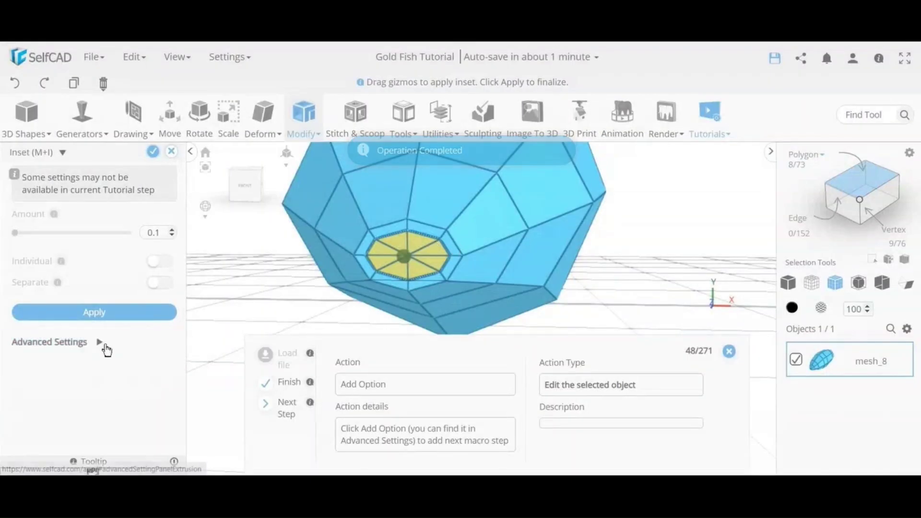
- Add a Position operation with Y -2 and Z -10 to the next 0.1 inset
click(105, 349)
click(75, 373)
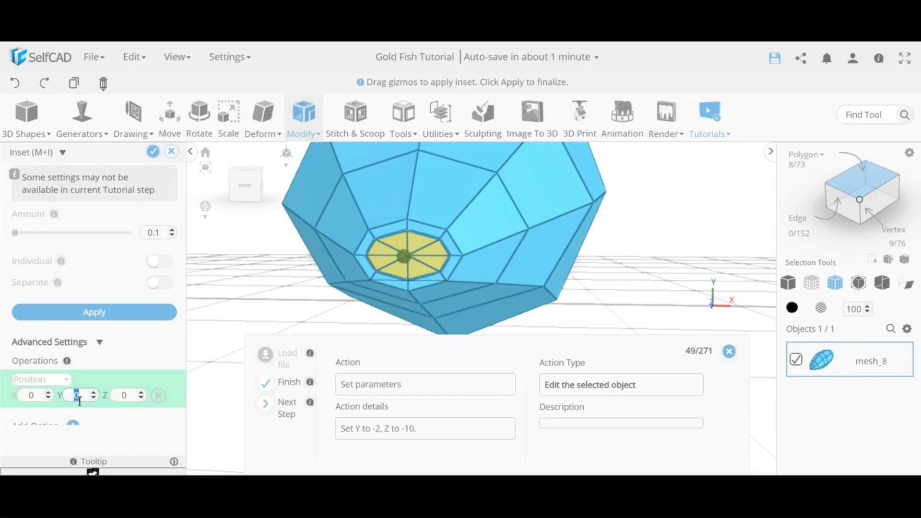
text(-2)
text(-1)
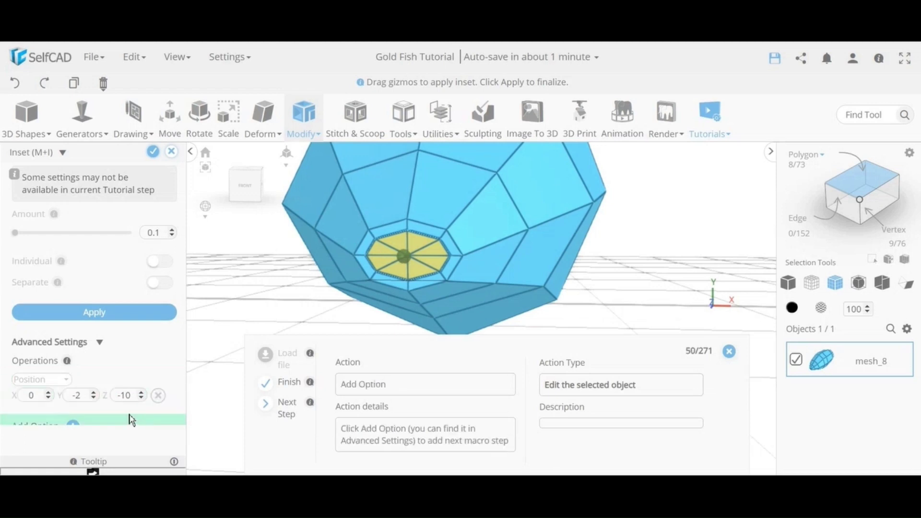
- Add a Scale operation with Y -4 to the inset and finalize it to form the mouth recess
scroll(127, 417, down, 2)
click(74, 352)
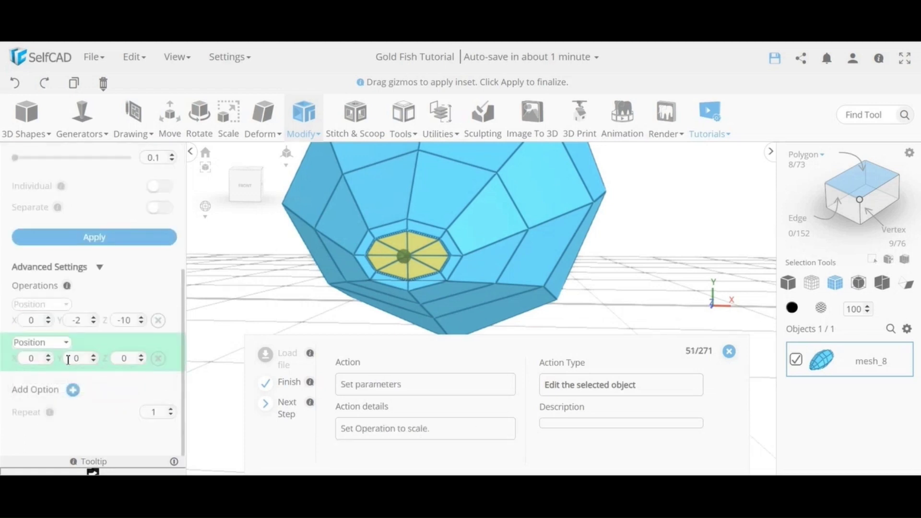
click(44, 343)
click(43, 243)
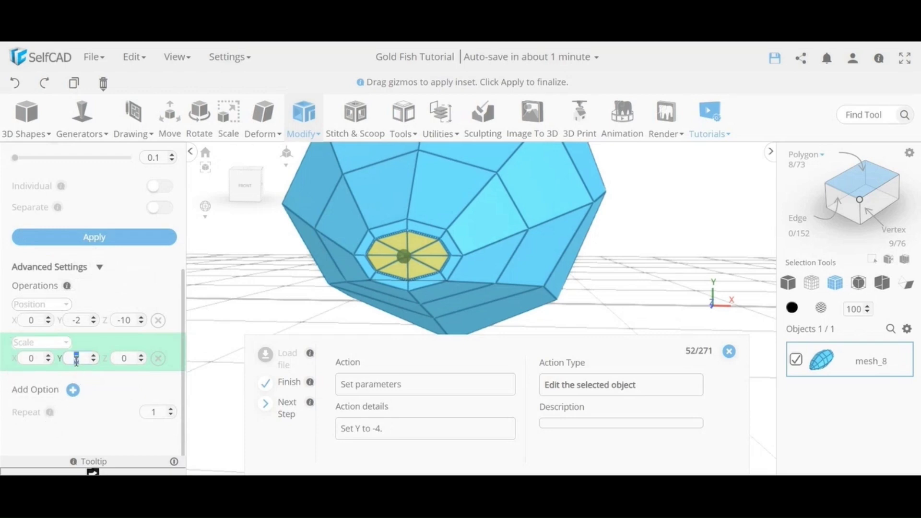
text(-4)
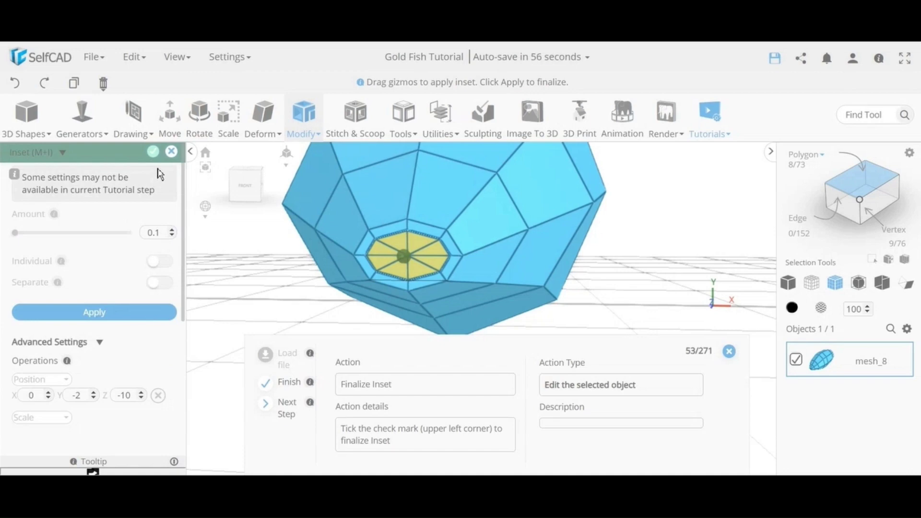
click(153, 153)
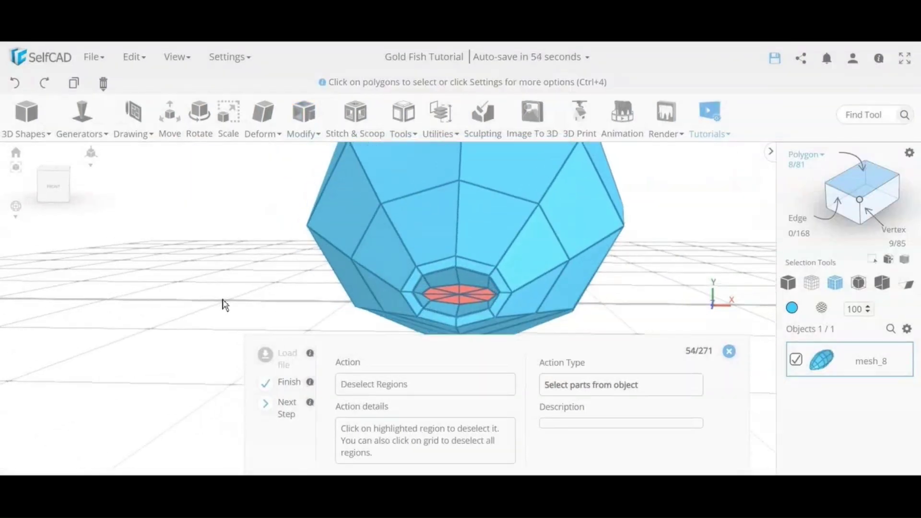
- Deselect the recessed mouth faces and select the large octagonal face at the opposite end of the body
click(642, 295)
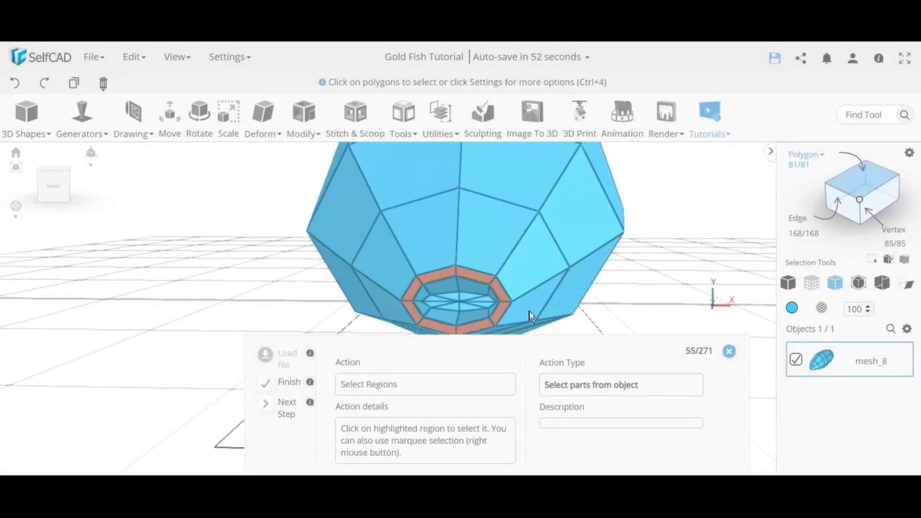
drag(228, 297, 366, 309)
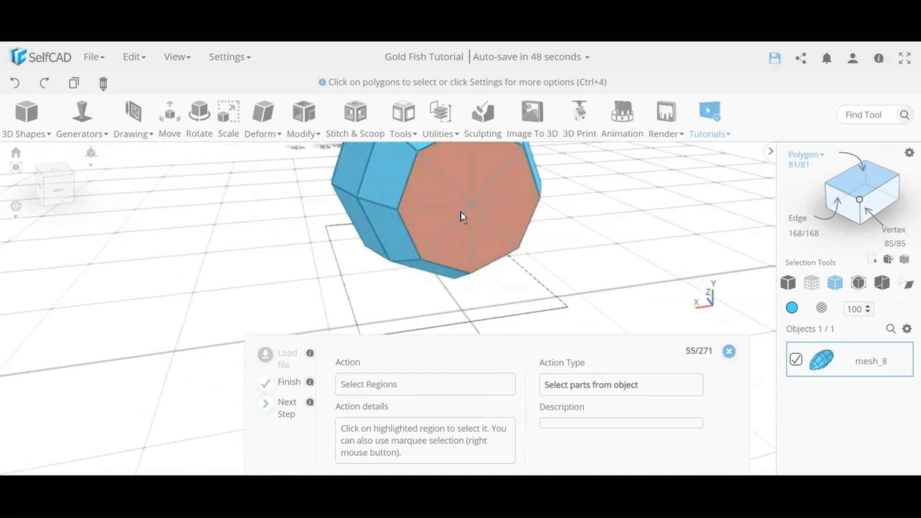
click(463, 212)
- Start an Extrusion of the selected octagonal face with the amount set to 15
click(304, 116)
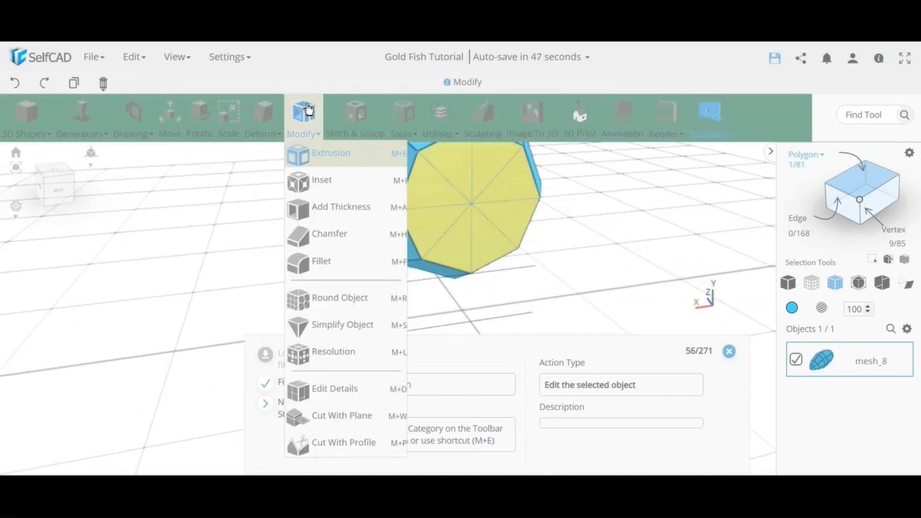
click(318, 158)
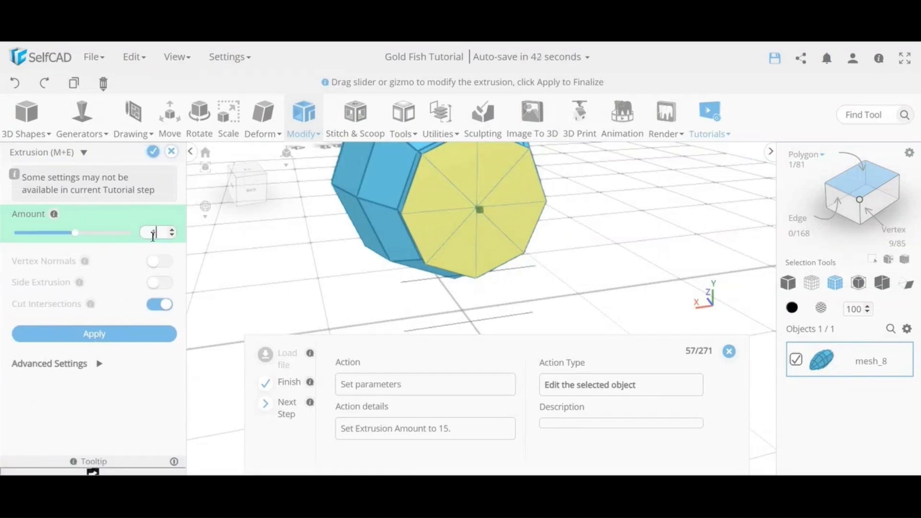
key(Return)
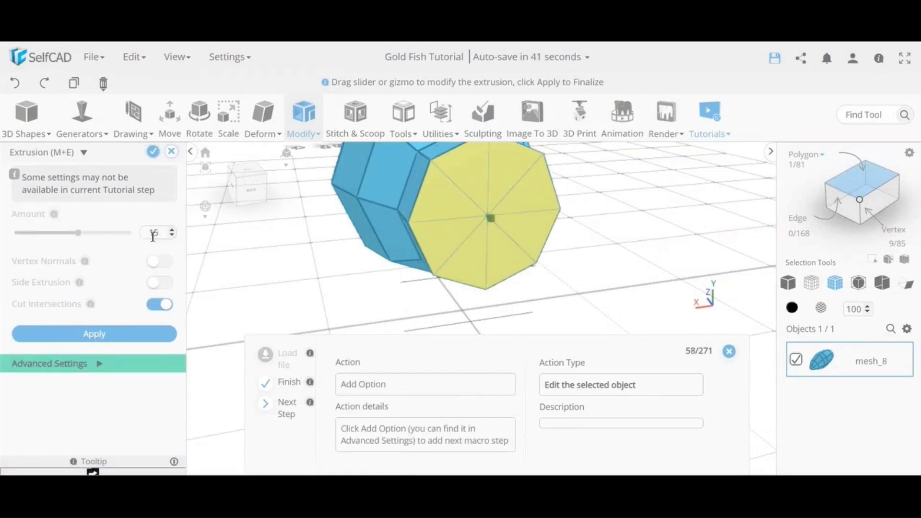
- Add a Position operation with Y 5 and a Scale operation with X -30 and Y -20 to the extrusion, and apply it
click(102, 369)
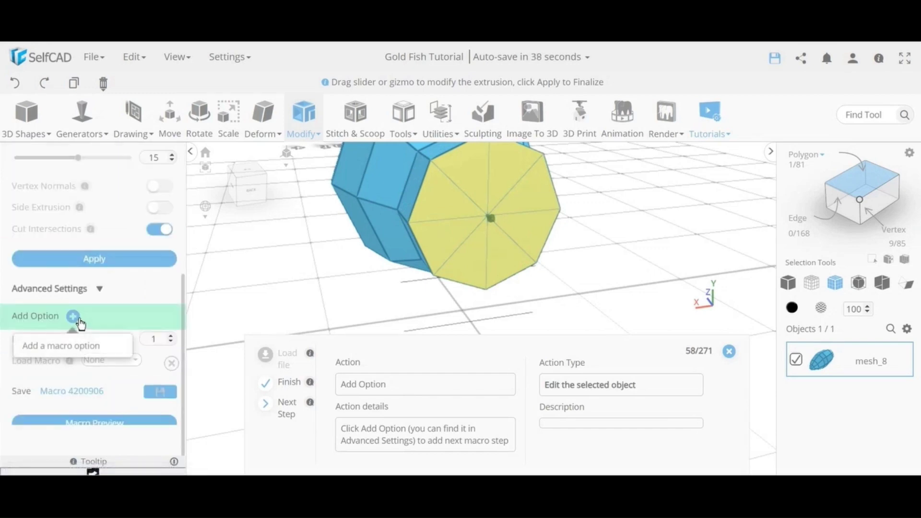
click(73, 317)
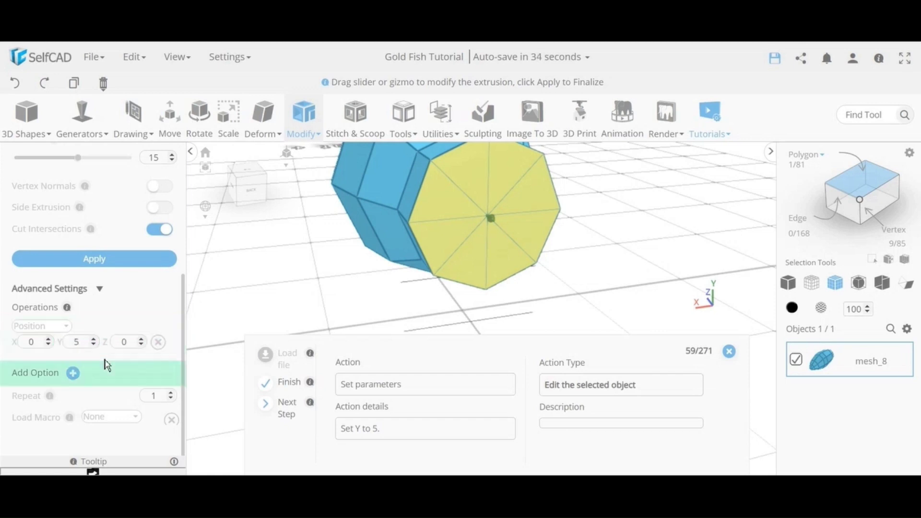
click(73, 373)
click(59, 370)
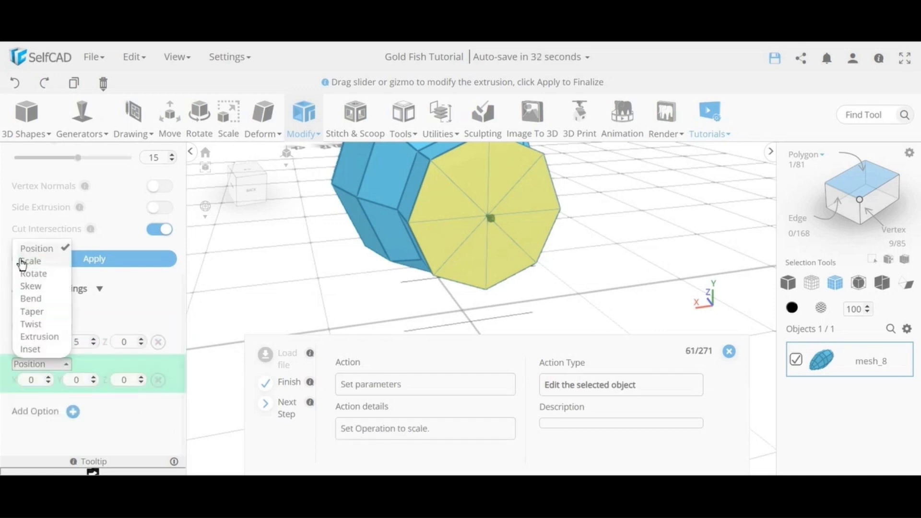
click(30, 264)
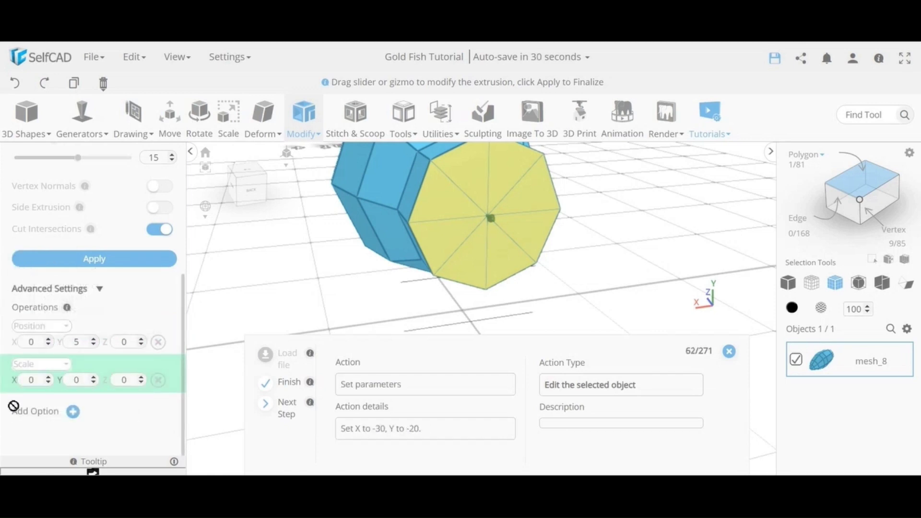
text(-3)
click(84, 380)
text(-20)
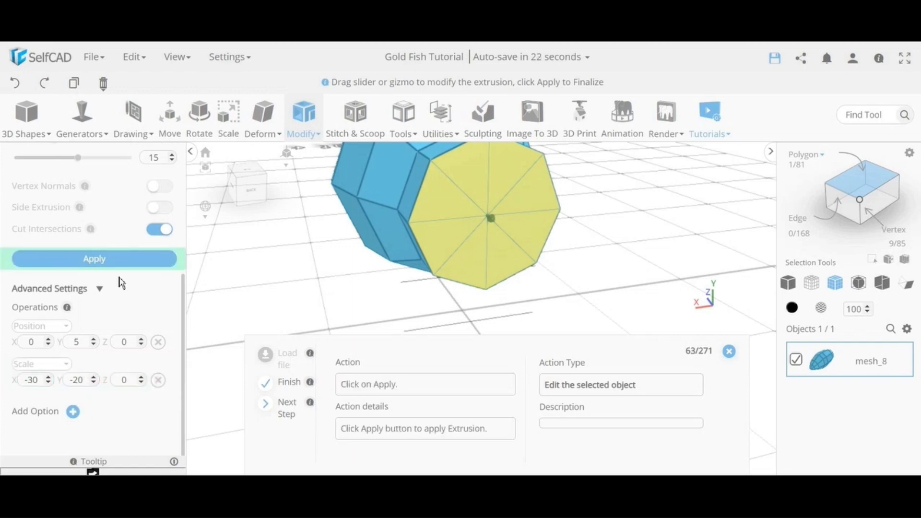
click(116, 261)
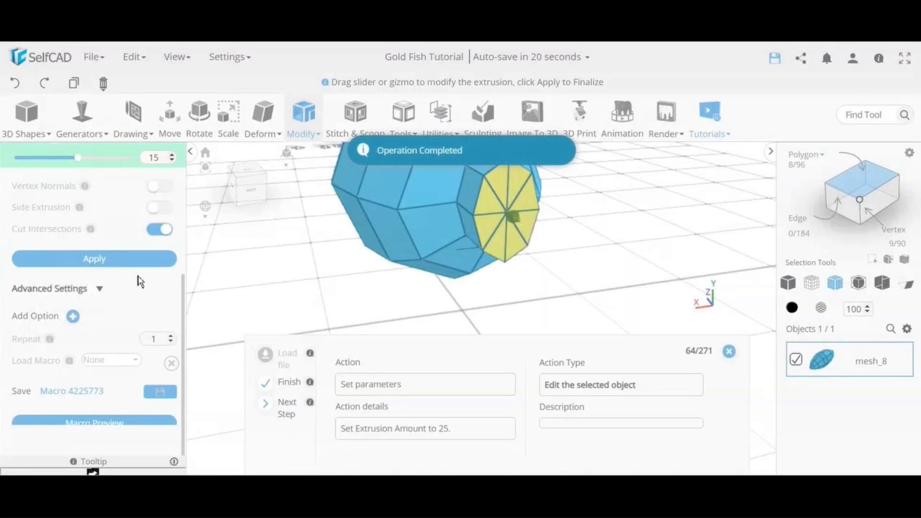
- Set the next extrusion's amount to 25 and add a Position operation with Y 2
right_drag(536, 254, 502, 250)
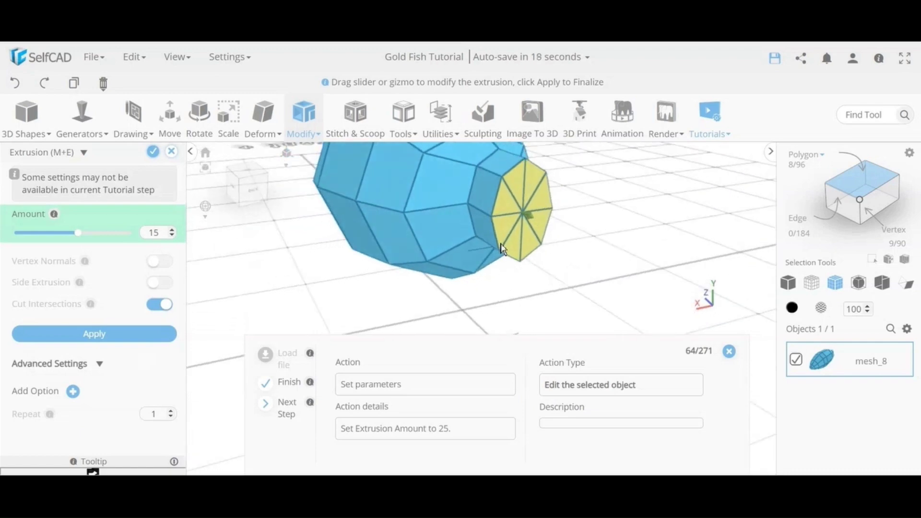
double_click(163, 234)
text(25)
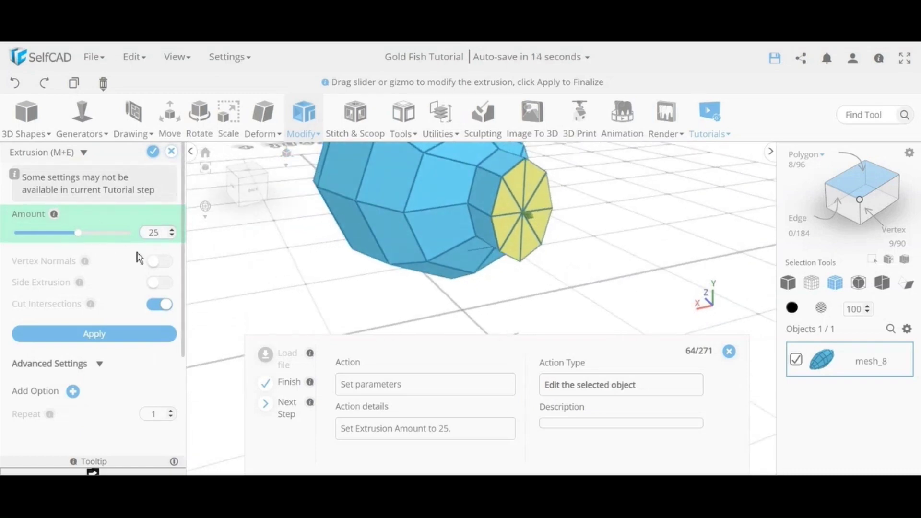
key(Return)
click(79, 392)
scroll(139, 379, down, 3)
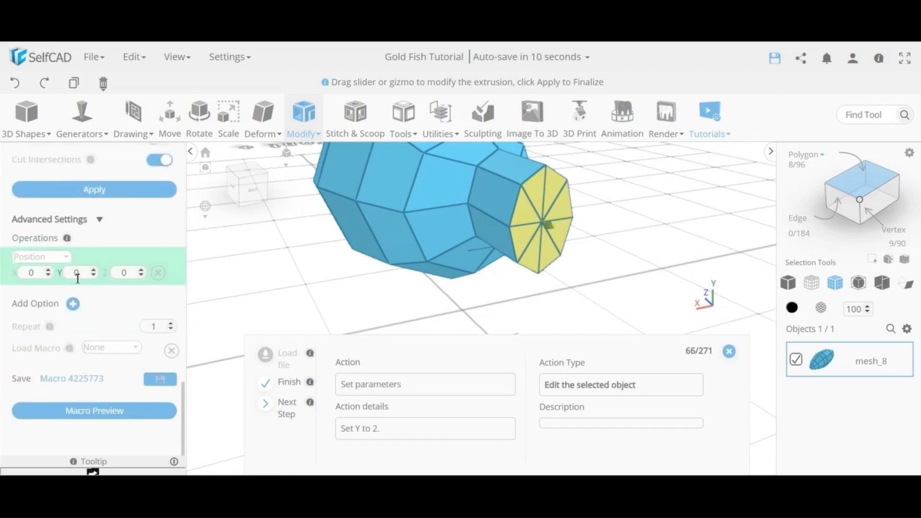
text(2)
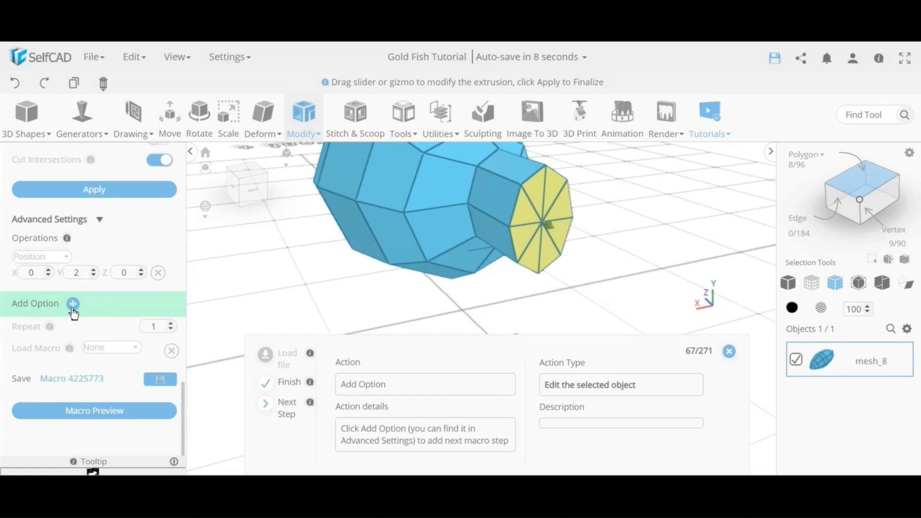
- Add a Scale operation with X -8 and Y 30 and finalize the extrusion to flare the tail base
click(73, 307)
click(41, 294)
click(43, 324)
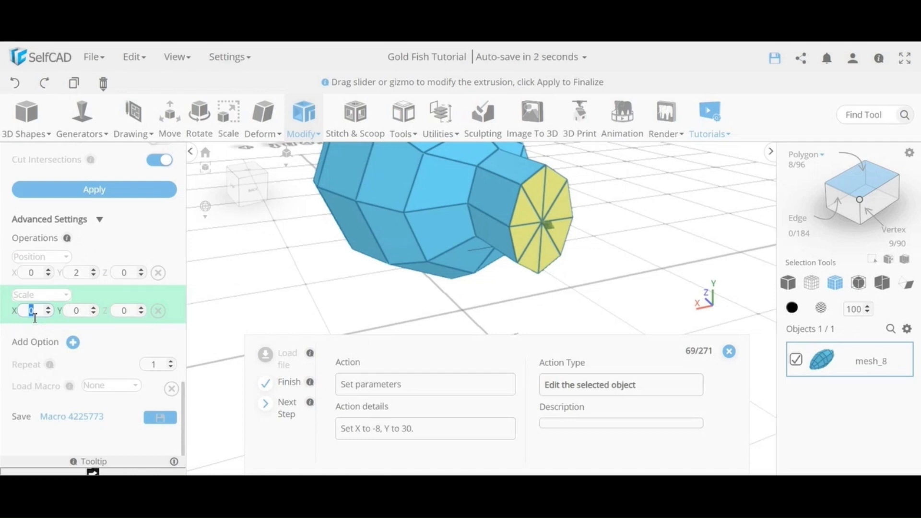
text(-8)
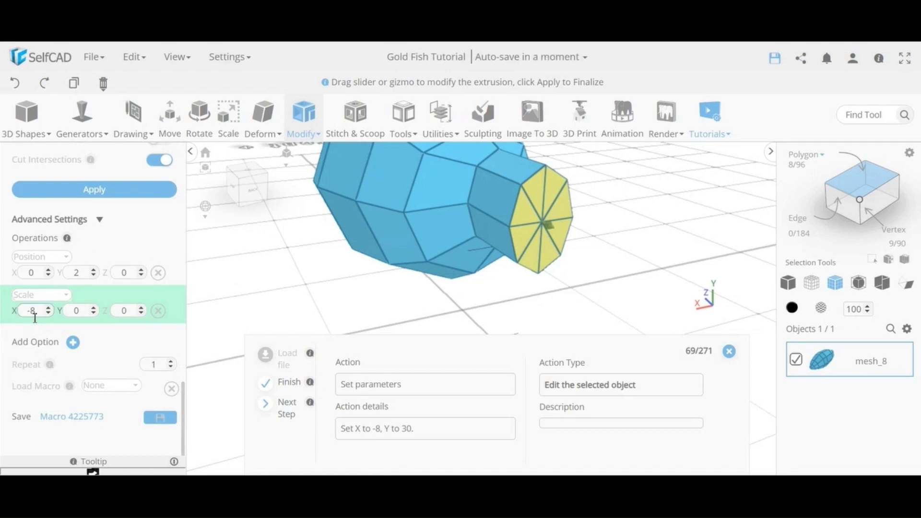
click(82, 312)
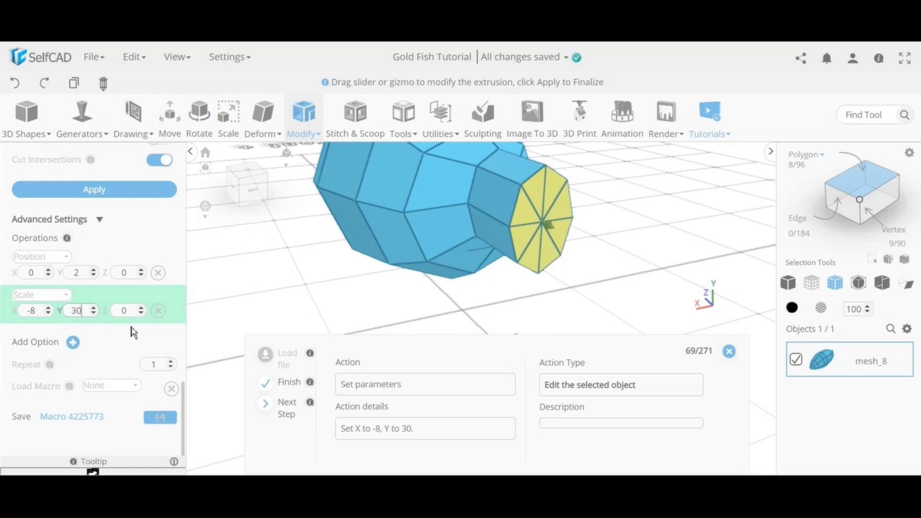
scroll(120, 339, up, 3)
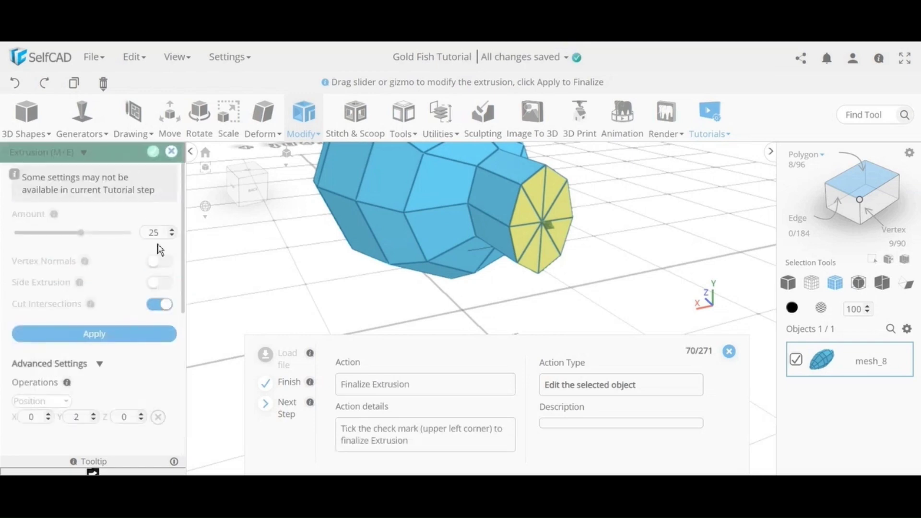
click(153, 153)
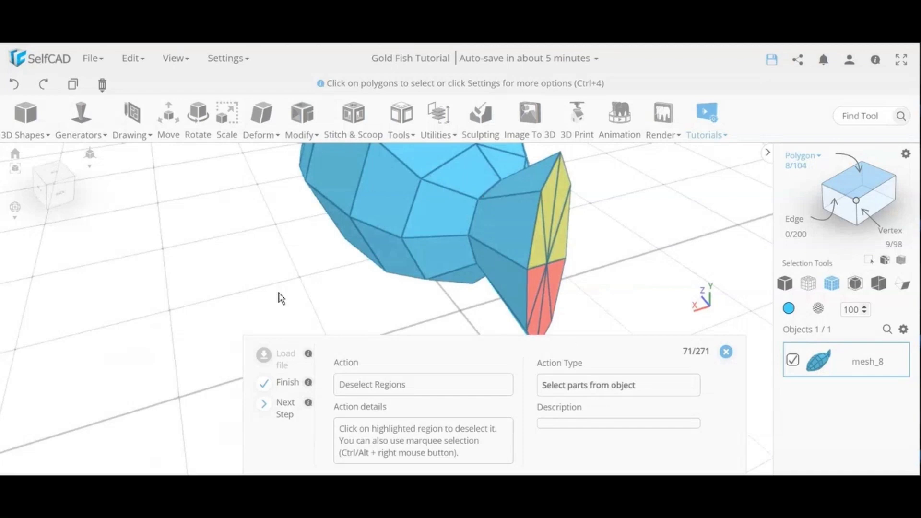
- Deselect the lower half of the tail's end faces and start an Extrusion of the upper half with the amount set to 15
click(540, 265)
click(306, 125)
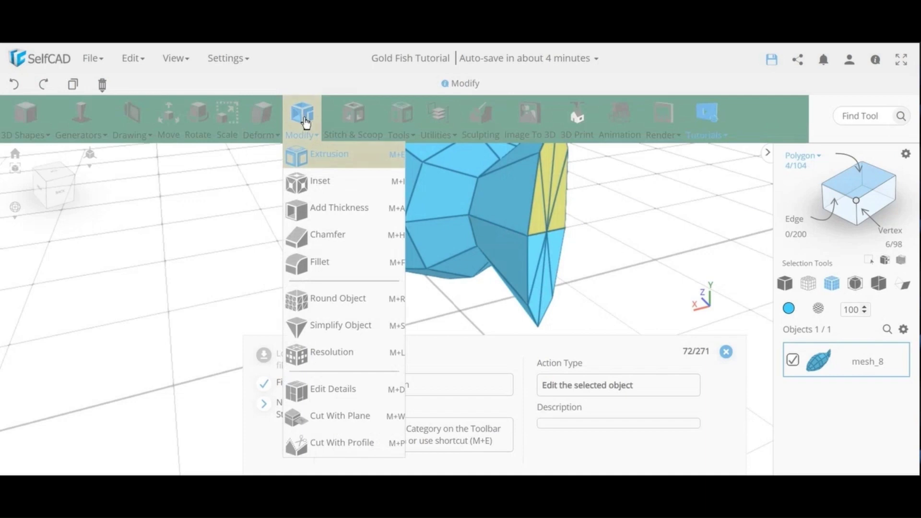
click(327, 160)
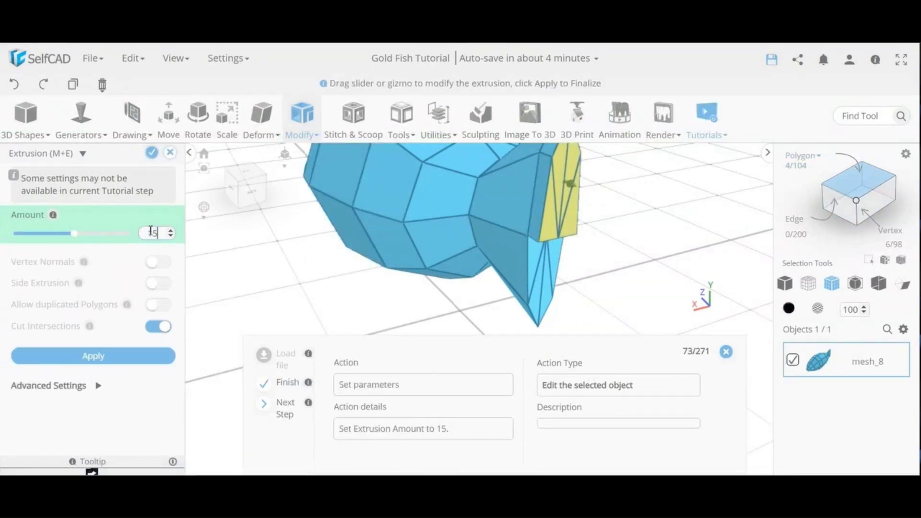
key(Return)
- Add a Position operation with Y 20 to the upper tail extrusion
click(99, 382)
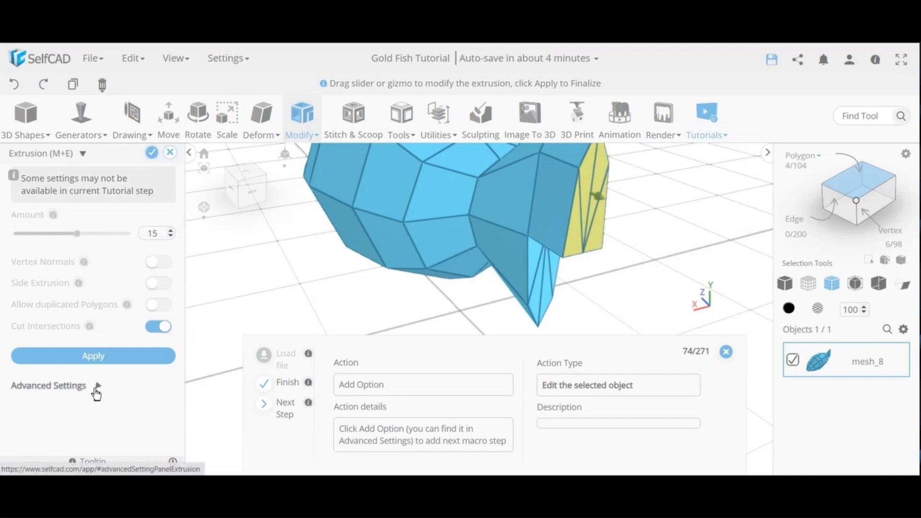
scroll(91, 372, down, 2)
click(74, 340)
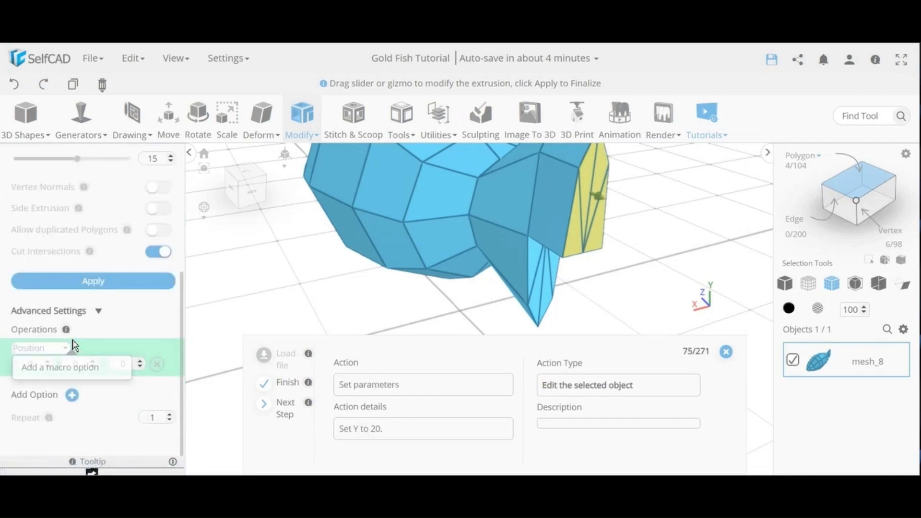
scroll(82, 346, down, 2)
double_click(80, 269)
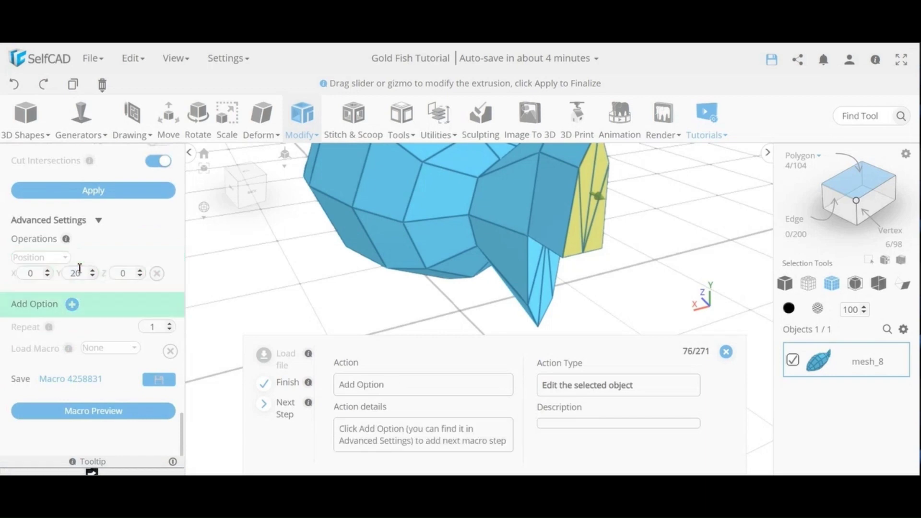
- Add a Scale operation with Y 12 to the upper tail extrusion and finalize it
click(72, 305)
click(42, 295)
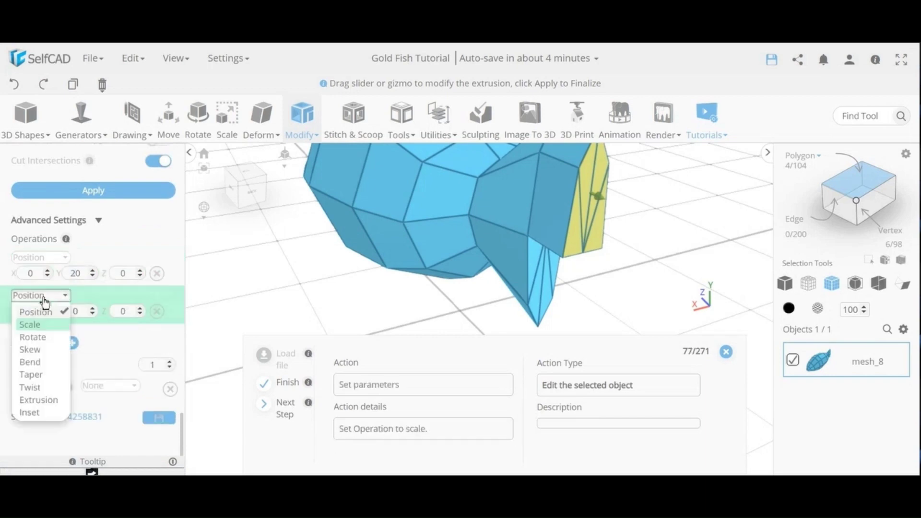
click(42, 326)
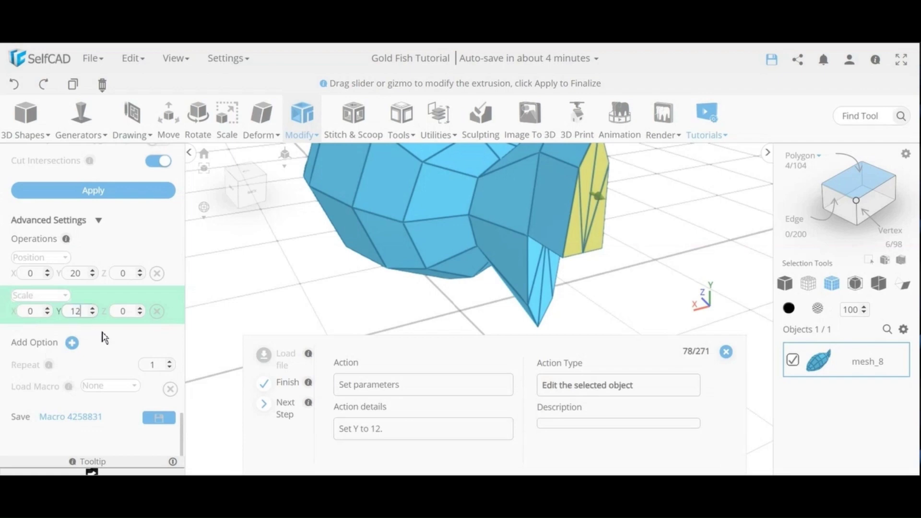
text(12)
key(Return)
scroll(101, 317, up, 4)
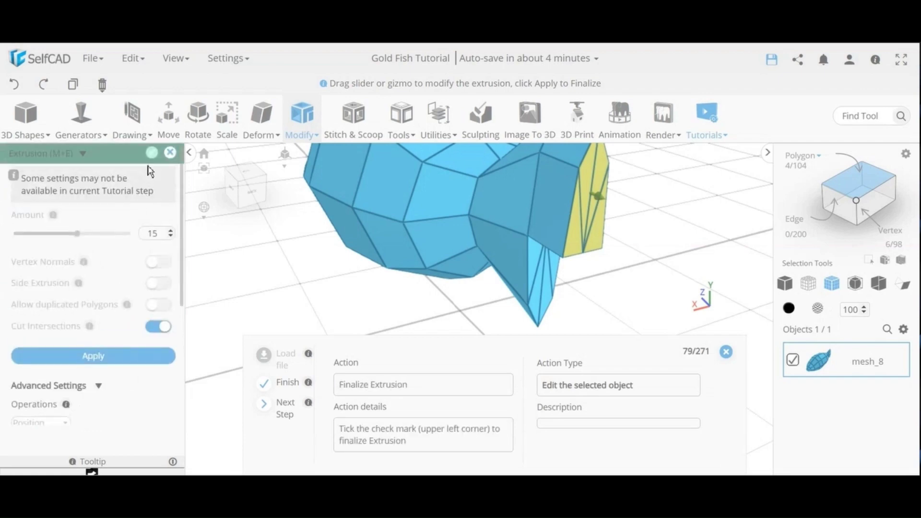
click(150, 156)
- Switch to vertex selection and select only the two lower vertices at the end of the upper tail lobe
scroll(303, 250, down, 5)
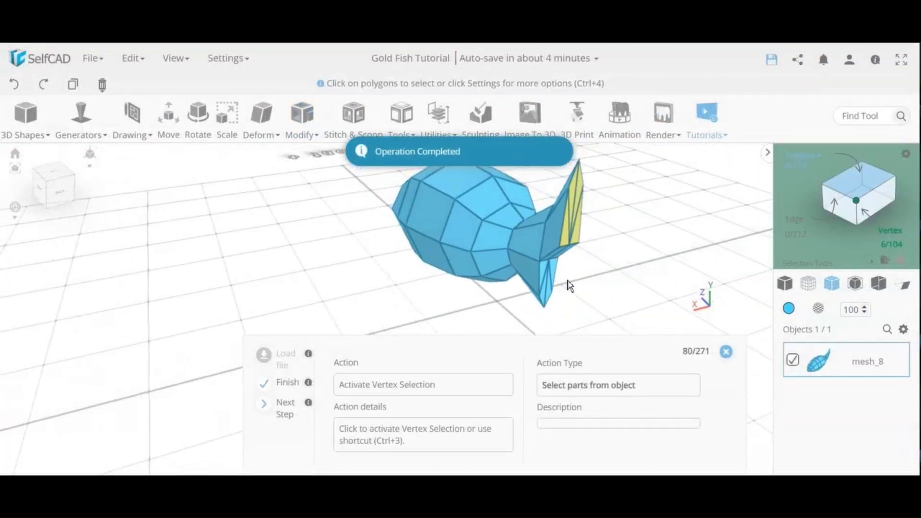
drag(303, 250, 393, 247)
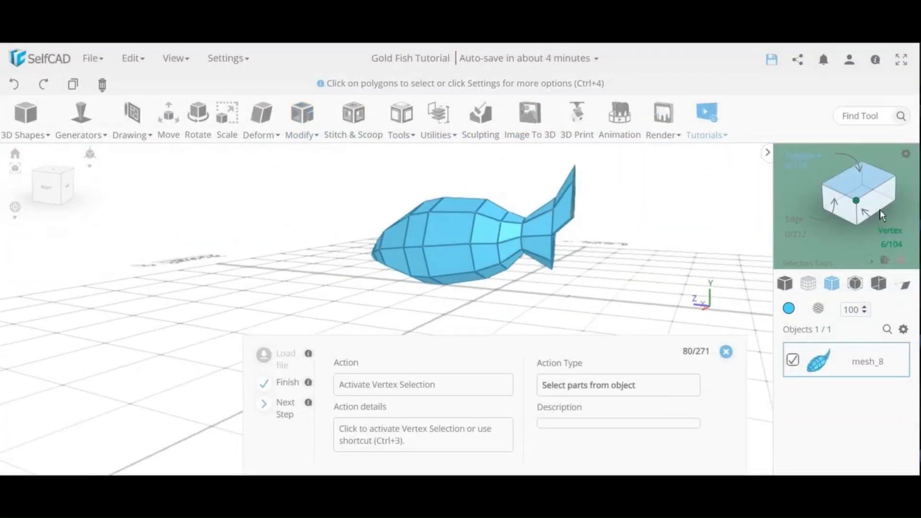
click(857, 202)
drag(646, 247, 517, 254)
scroll(518, 254, up, 2)
mouse_move(552, 205)
ctrl+right_down()
mouse_move(510, 155)
mouse_move(511, 165)
mouse_move(515, 146)
ctrl+right_up()
ctrl+right_drag(536, 287, 514, 244)
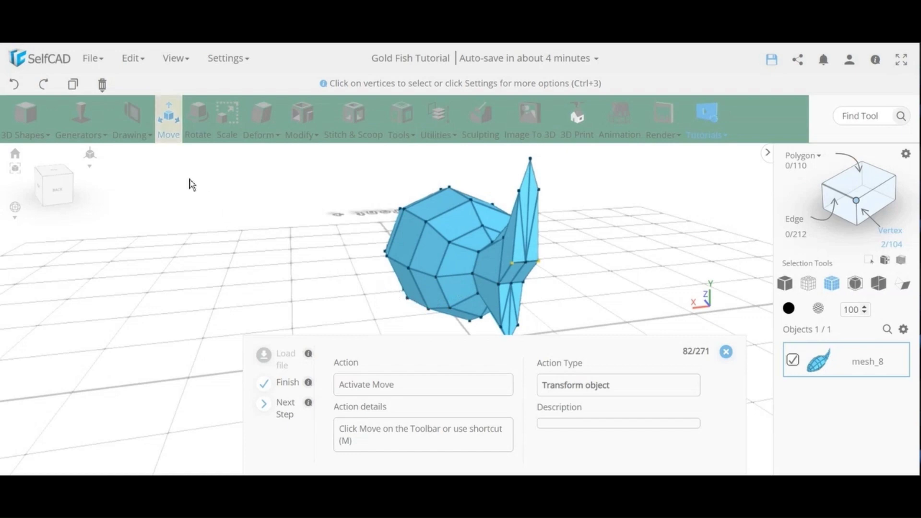
- Move the two selected tail vertices to Y 75
click(168, 122)
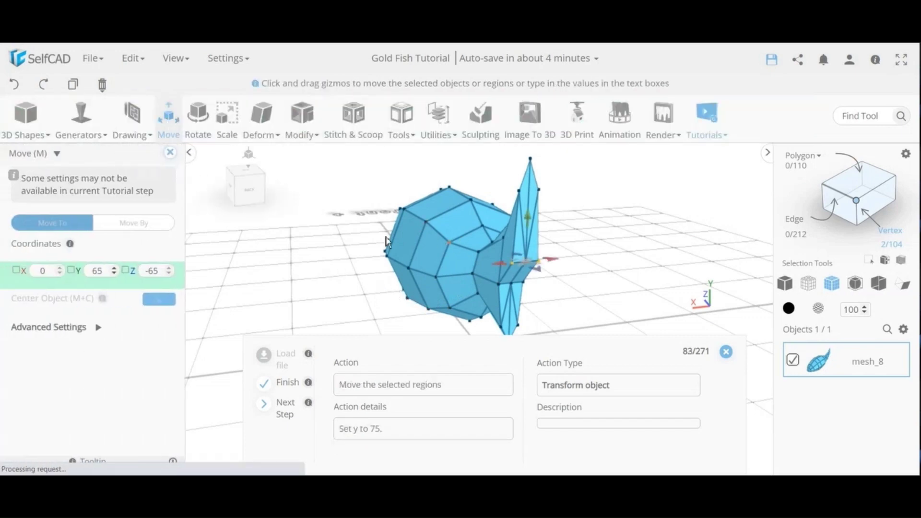
double_click(97, 271)
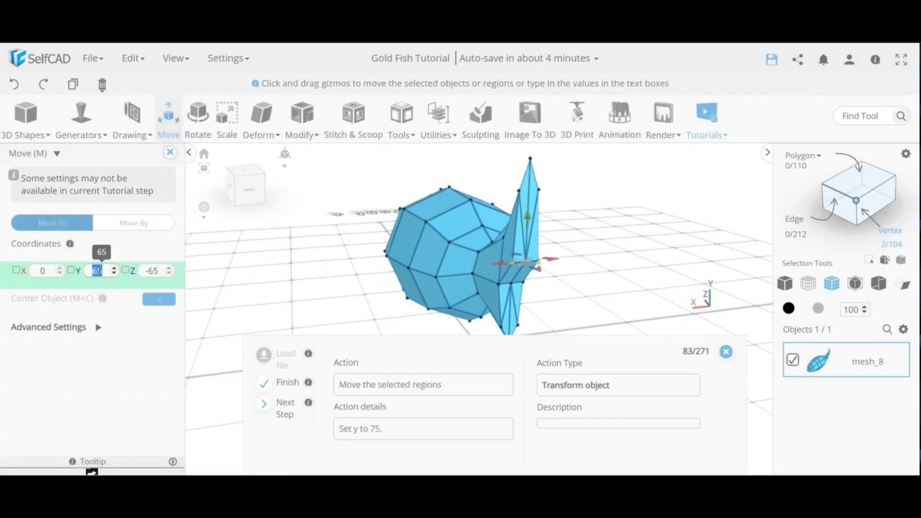
text(75)
key(Return)
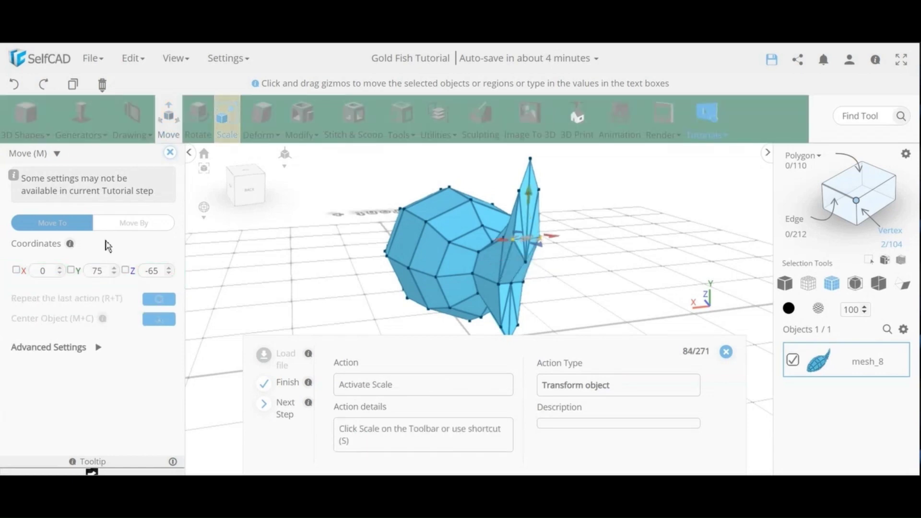
- Scale the two selected tail vertices to an X size of 10 and leave the Scale tool
click(232, 127)
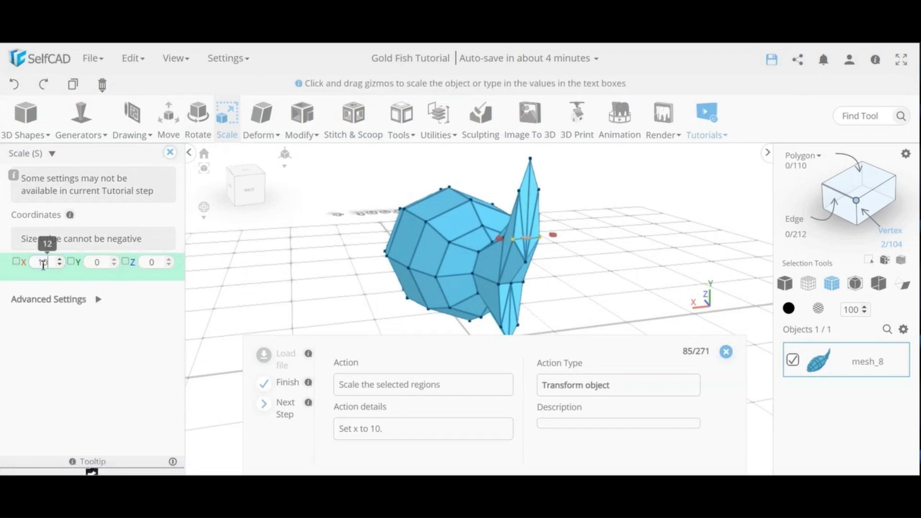
key(Return)
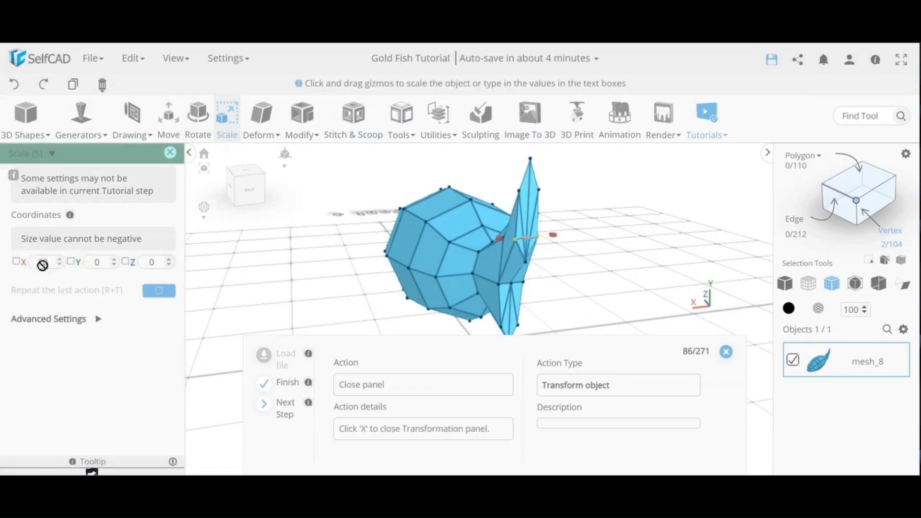
click(170, 153)
- Select the four end faces of the upper tail lobe in polygon mode and extrude them by 20 with a Position operation of Y 4
click(865, 170)
click(523, 210)
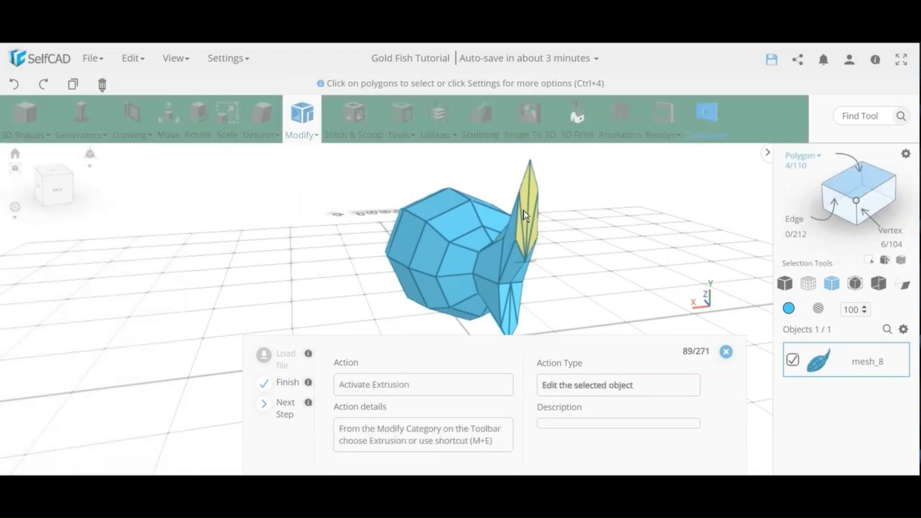
click(307, 134)
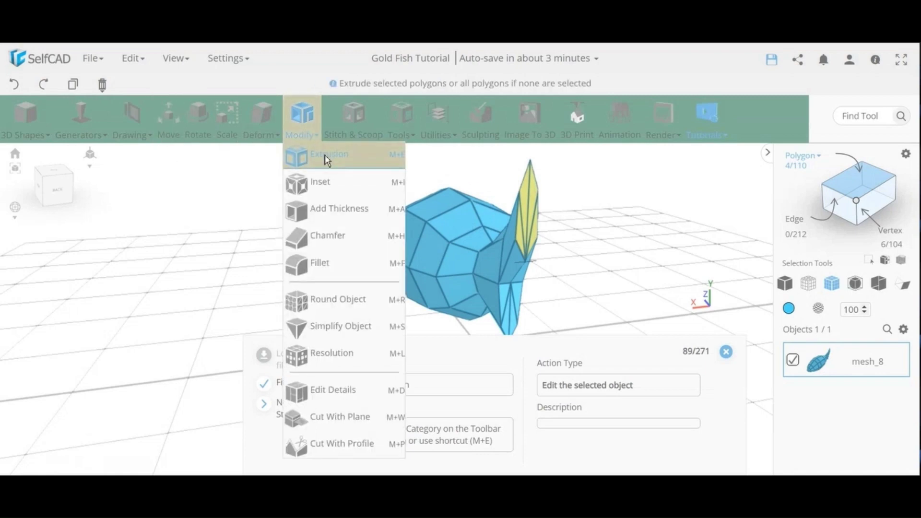
click(326, 156)
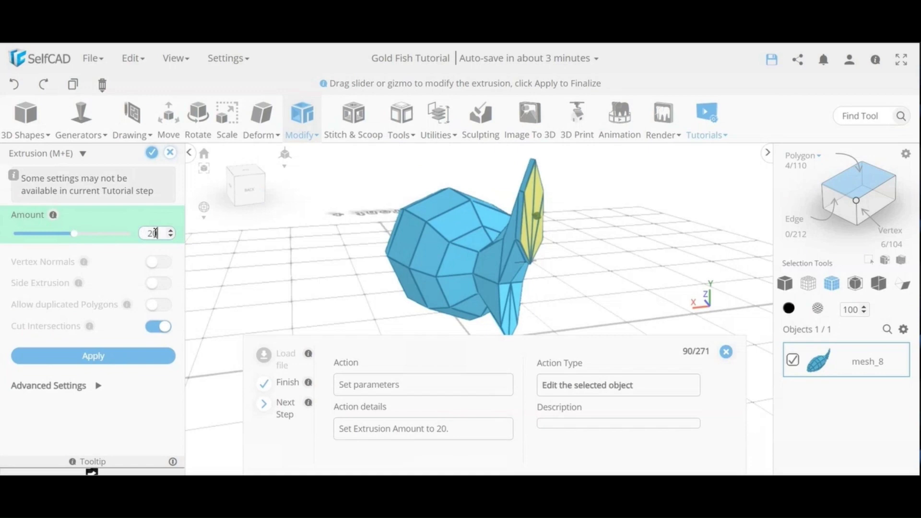
key(Return)
click(98, 386)
click(72, 339)
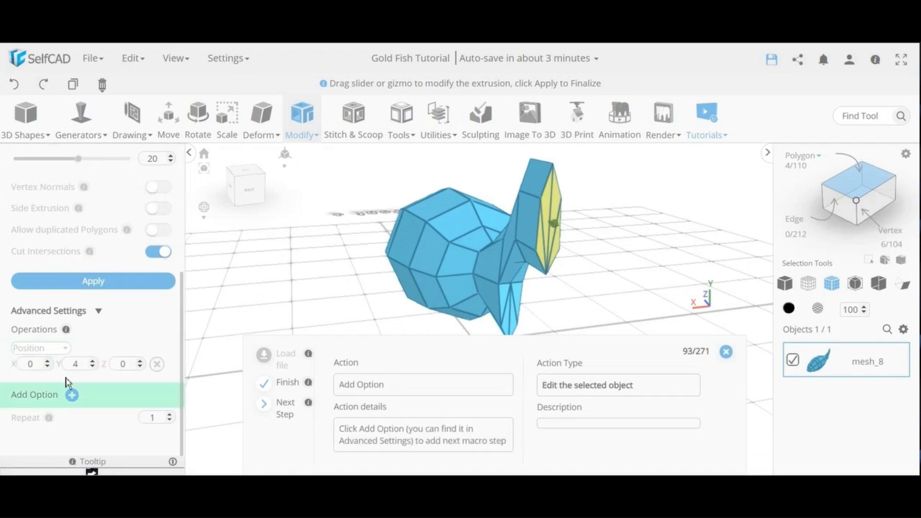
- Add a Scale operation with Y -12 to the upper tail lobe's extrusion and apply it, keeping the Extrusion tool open
click(72, 395)
click(42, 387)
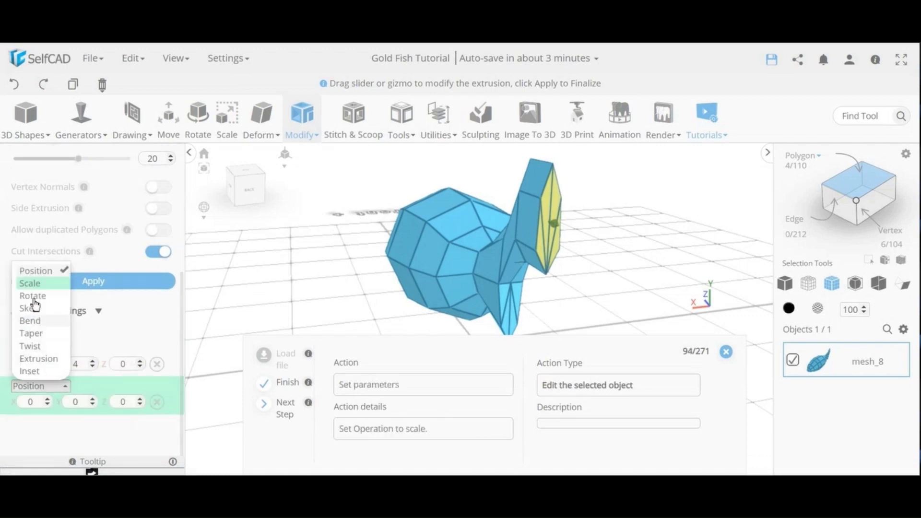
click(30, 283)
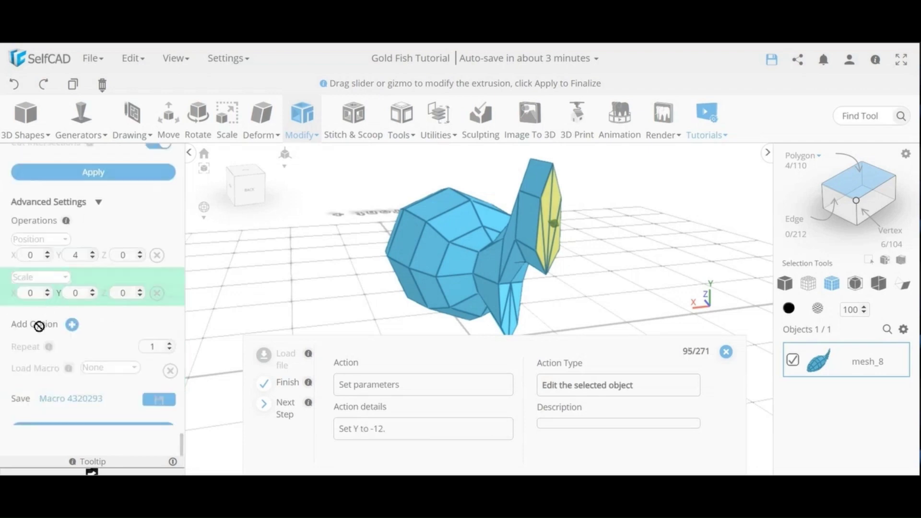
text(-12)
click(96, 174)
- Extrude the upper tail lobe's end faces by another 25 with a Scale operation of Y -22 and finalize the extrusion
scroll(120, 310, up, 3)
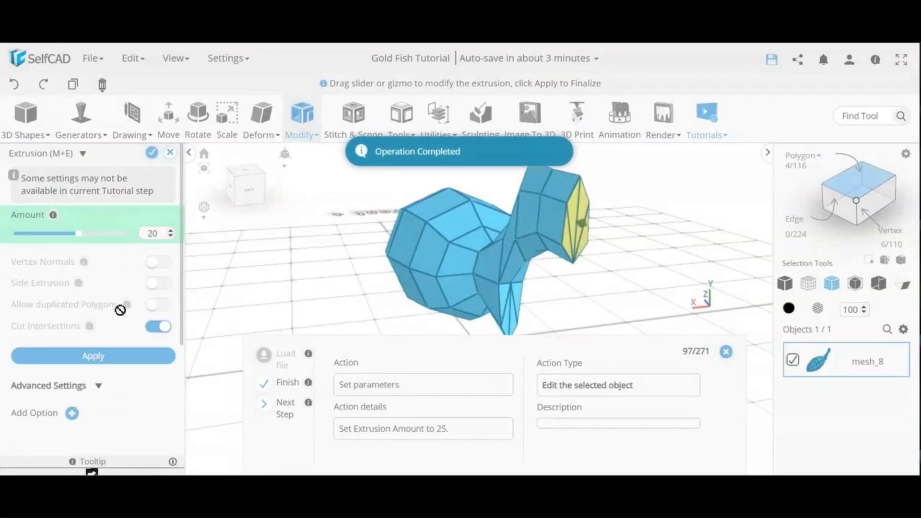
double_click(159, 235)
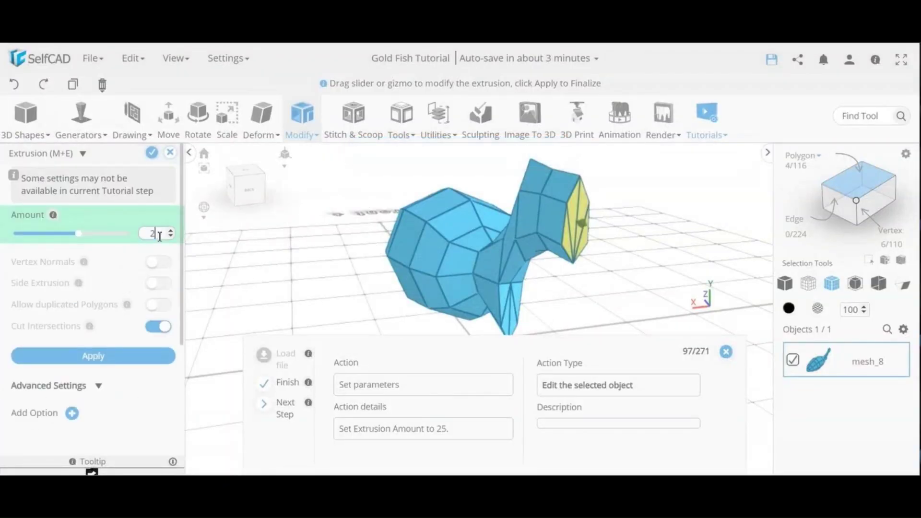
text(25)
key(Return)
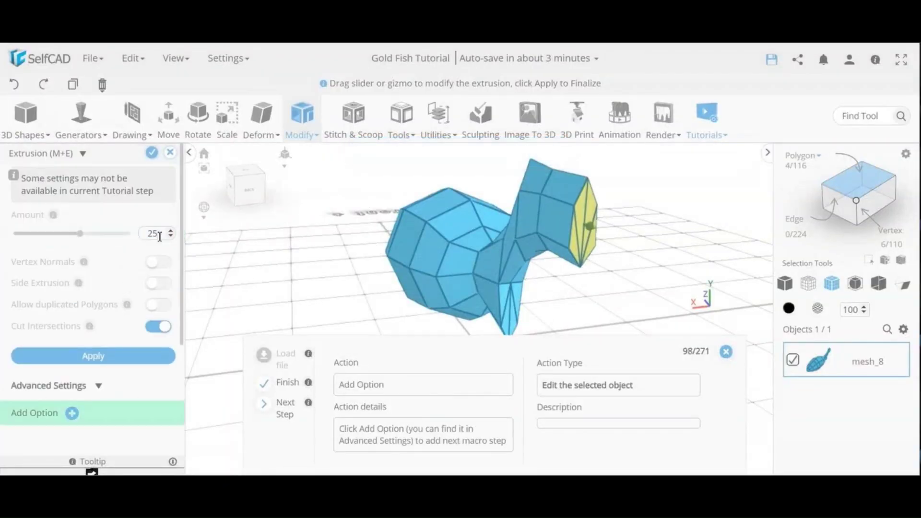
click(72, 413)
click(62, 260)
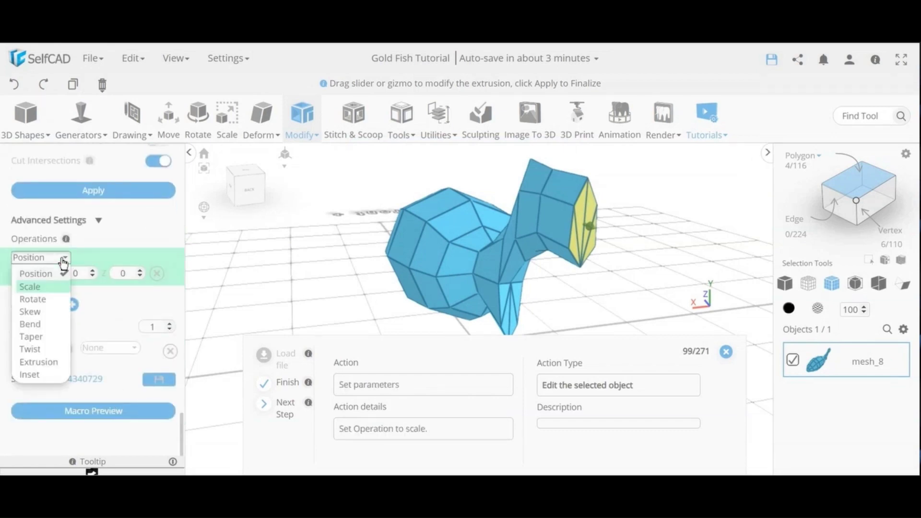
click(50, 289)
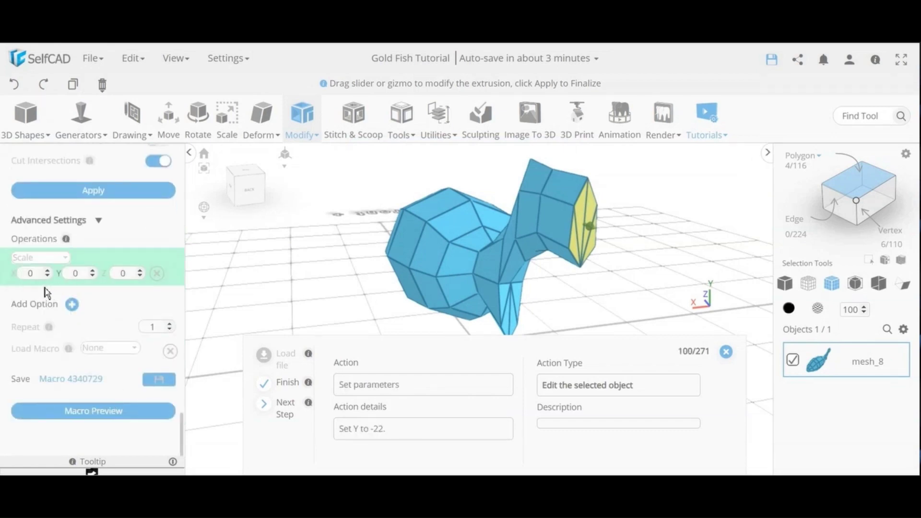
text(-22)
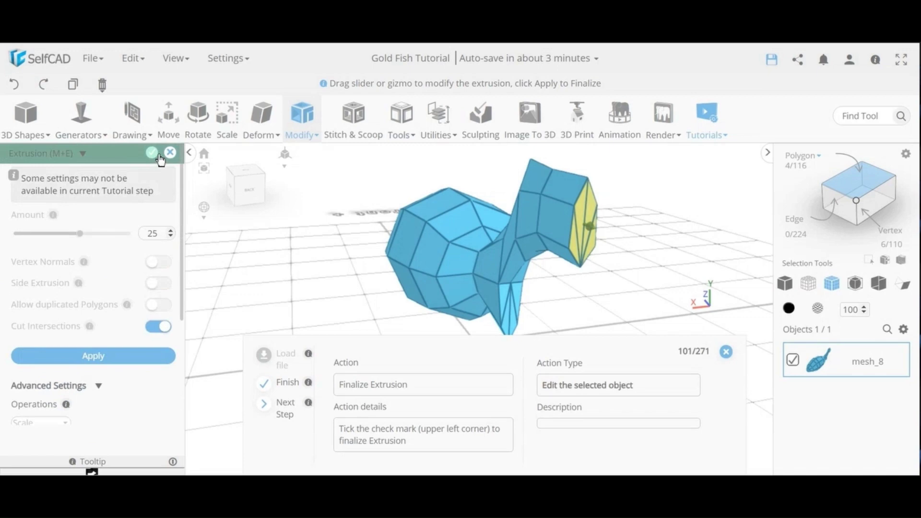
click(157, 155)
- Select the four end faces of the lower tail lobe and extrude them by 20 with a Position operation of Y -14
drag(581, 282, 619, 290)
click(628, 267)
click(534, 301)
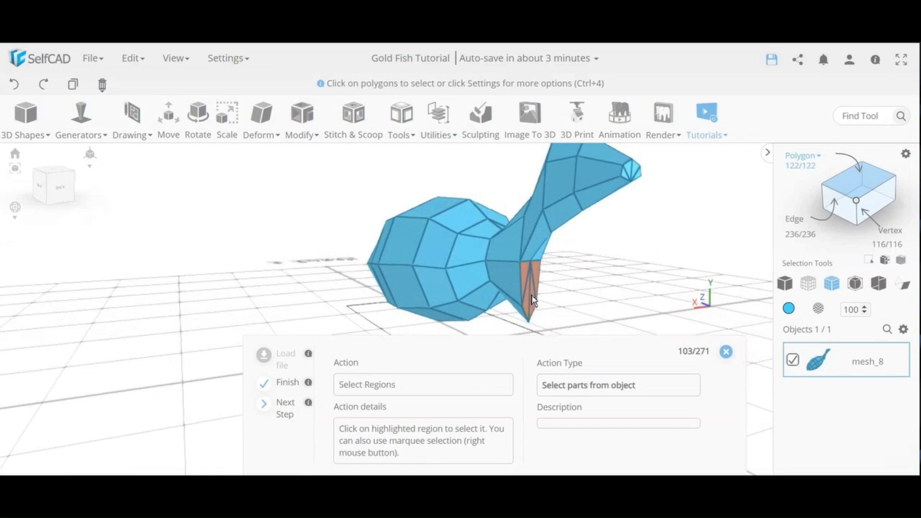
click(303, 132)
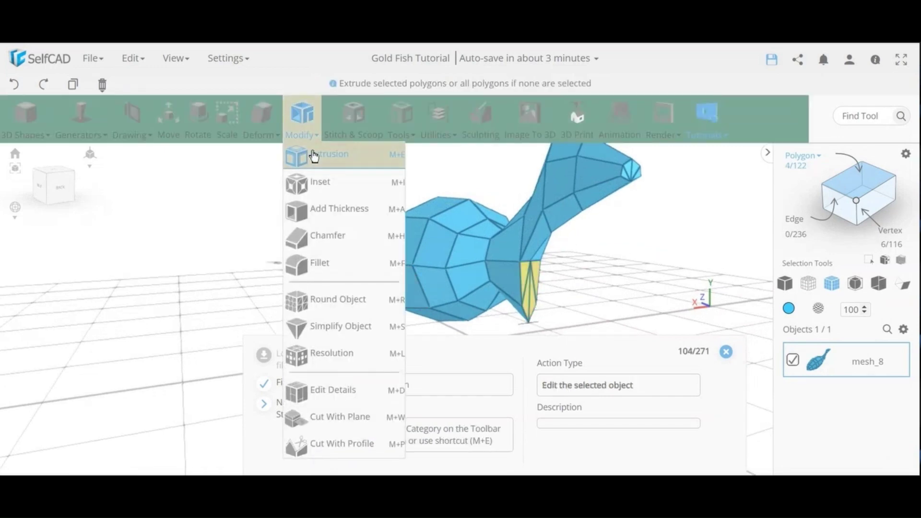
click(302, 152)
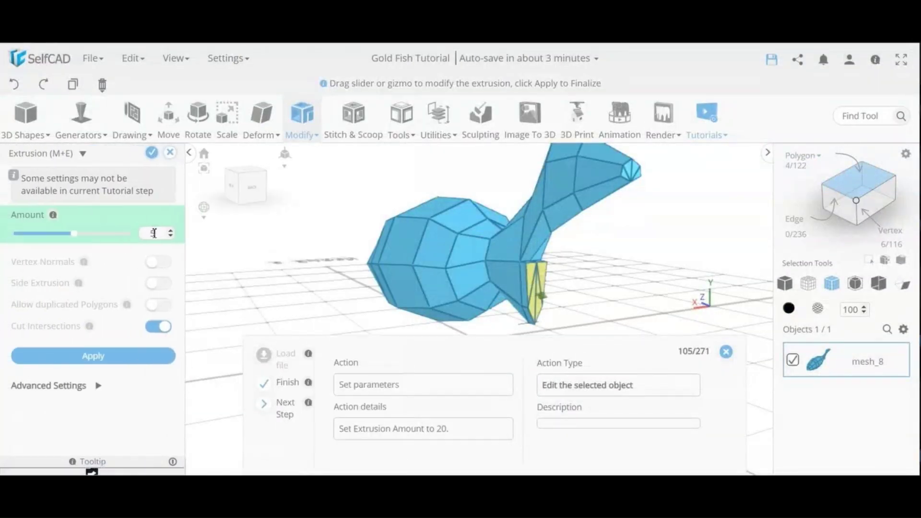
click(136, 251)
click(100, 391)
scroll(108, 384, down, 2)
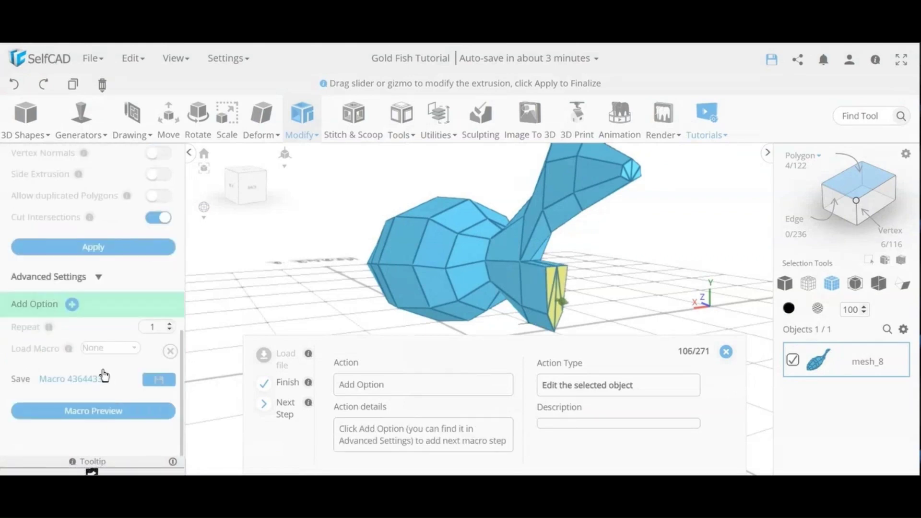
click(72, 304)
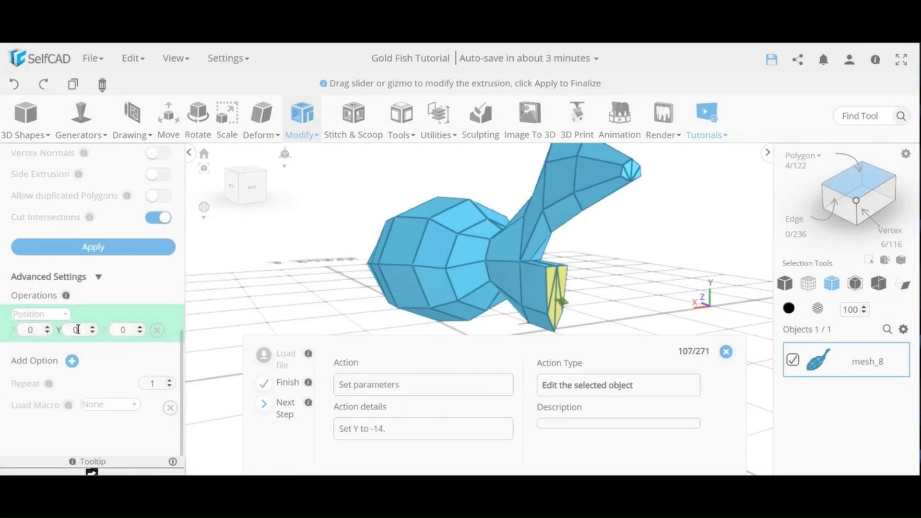
text(-14)
- Add a Scale operation with Y 6 to the lower tail lobe's extrusion and finalize it
click(72, 361)
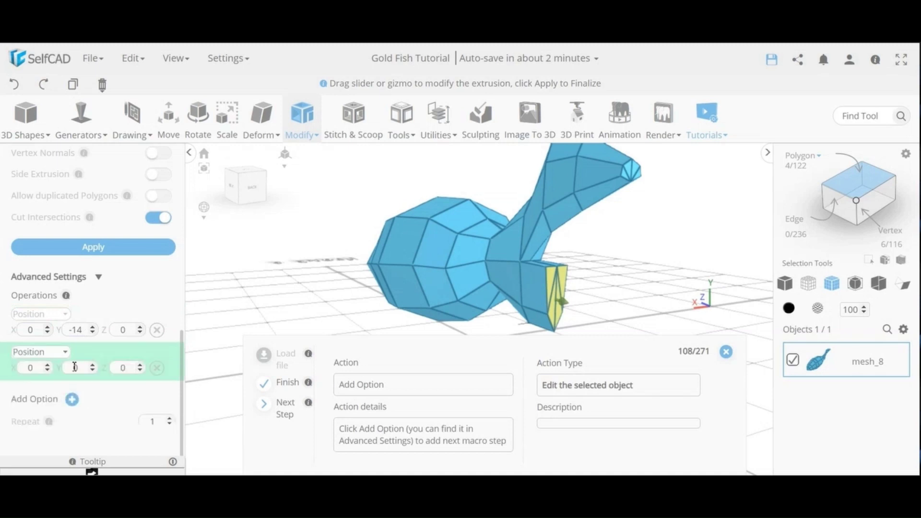
click(41, 352)
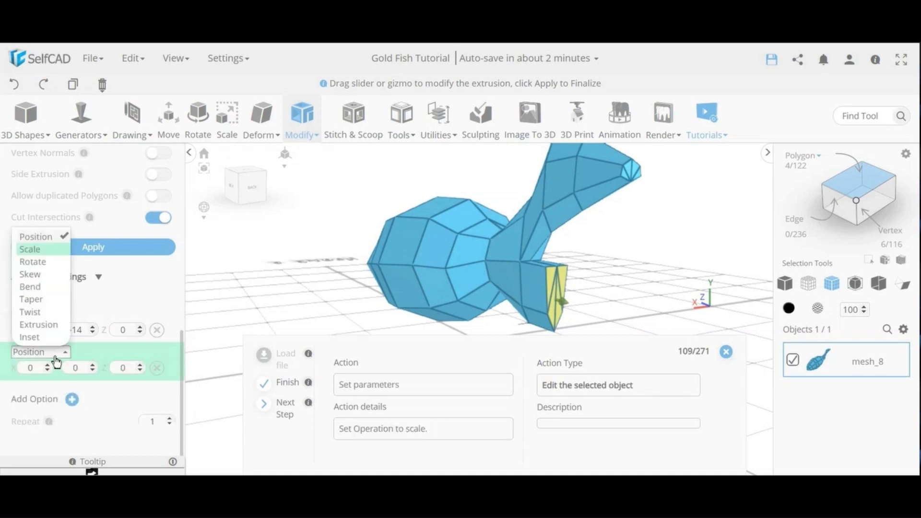
click(37, 249)
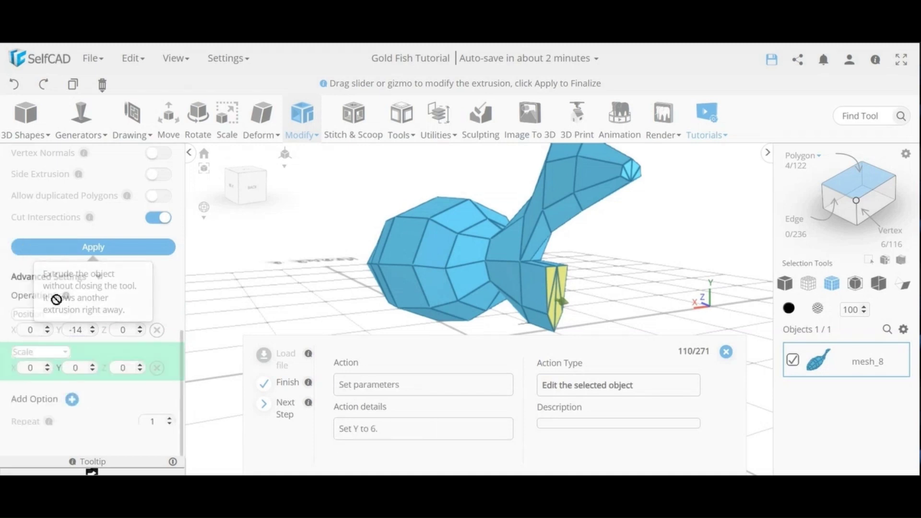
click(81, 372)
text(6)
key(Return)
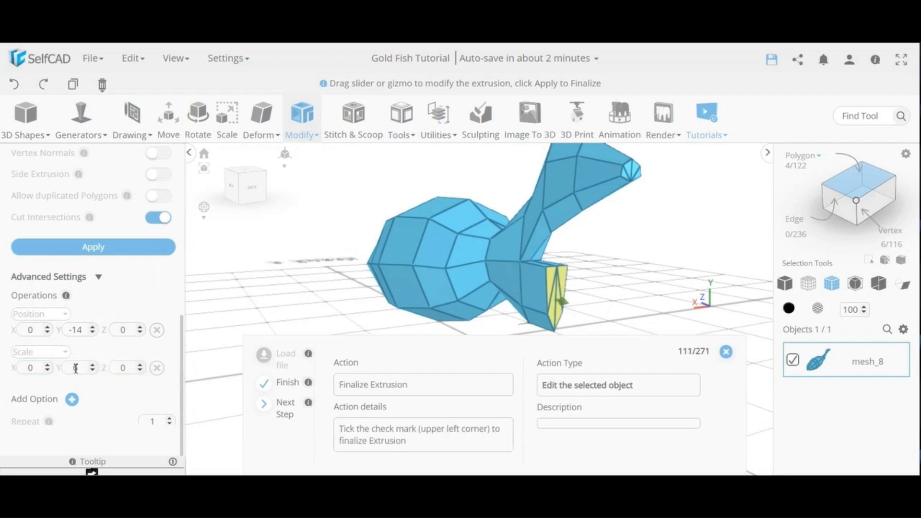
scroll(103, 355, up, 3)
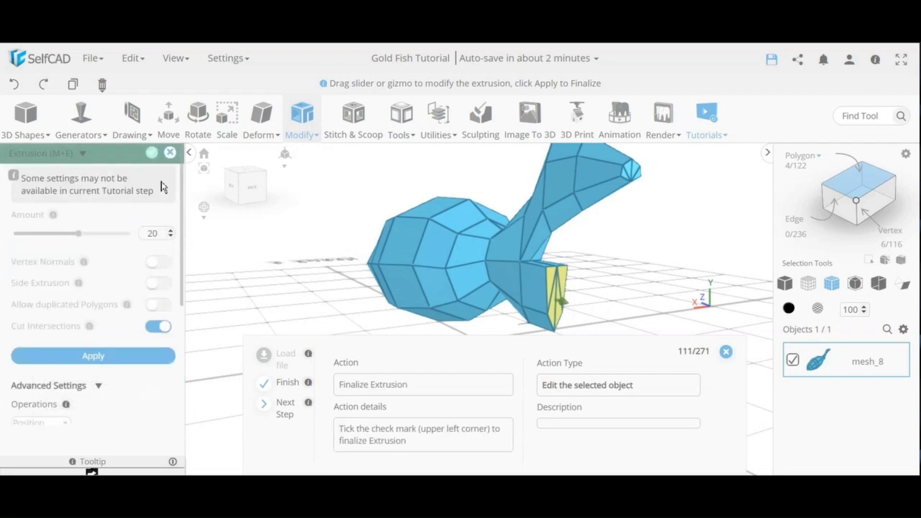
click(158, 157)
- Switch to vertex selection and keep only the two outer upper vertices at the end of the lower tail lobe selected
drag(486, 263, 126, 283)
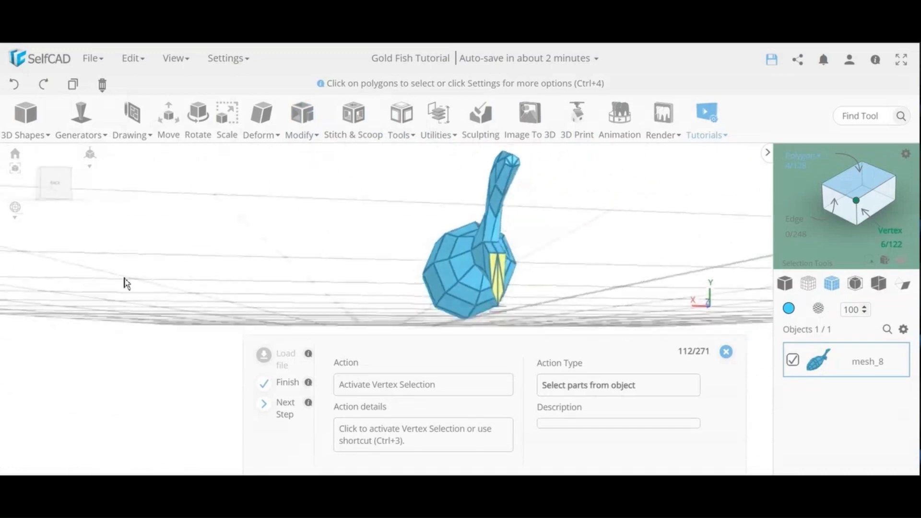
click(857, 201)
drag(603, 284, 482, 230)
scroll(482, 230, up, 3)
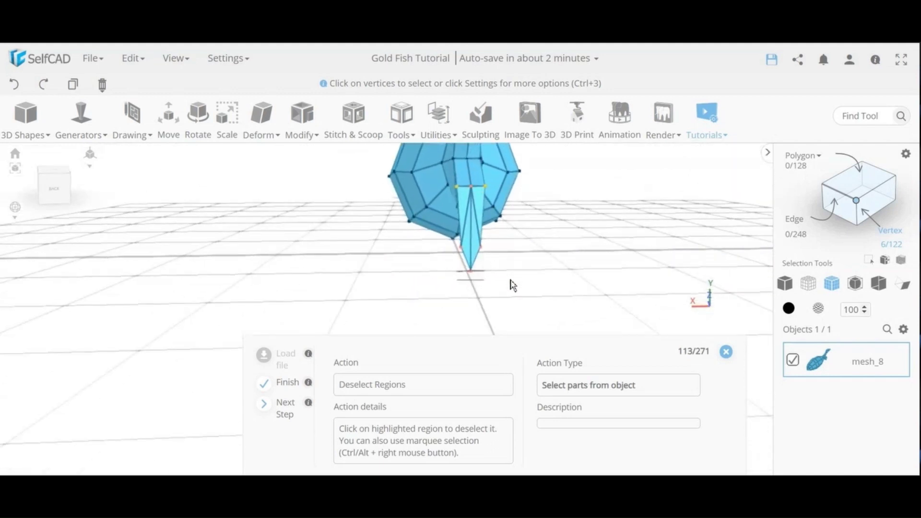
ctrl+right_drag(499, 290, 449, 240)
click(471, 187)
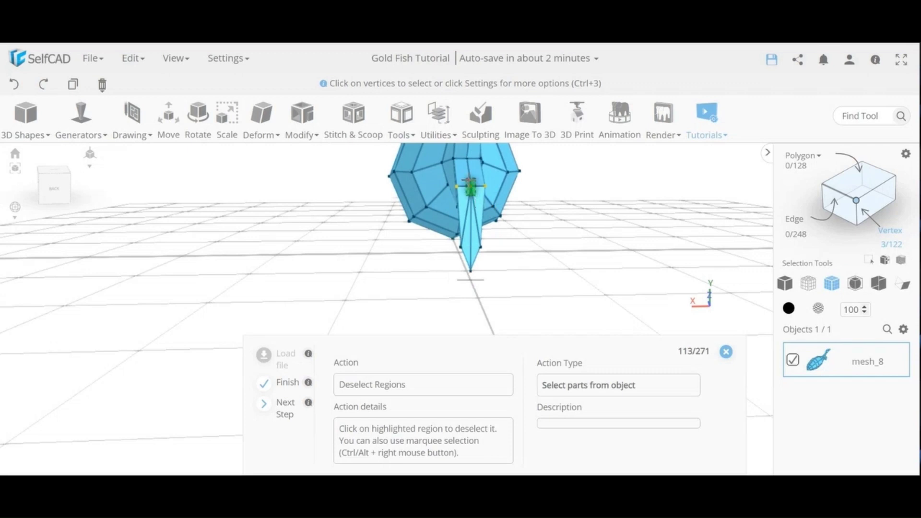
- Move the two selected lower-lobe vertices to Y 30 and scale them to an X size of 10
click(169, 126)
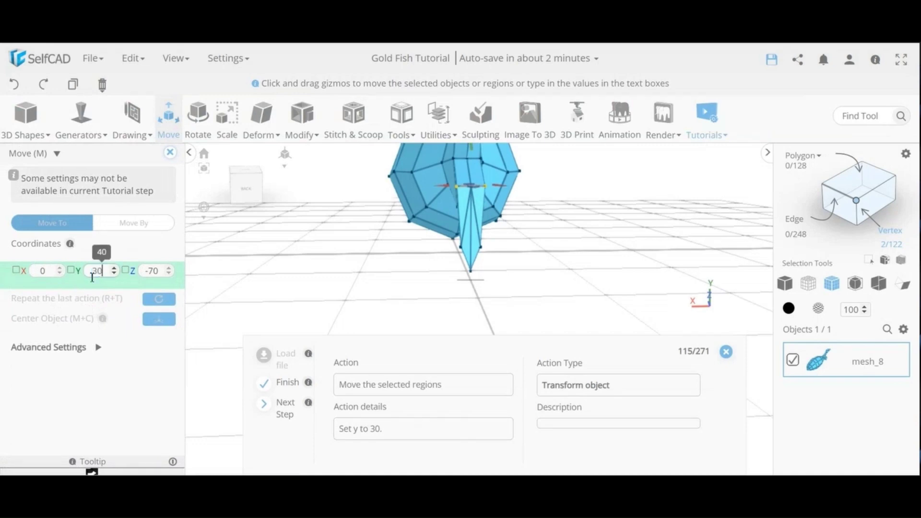
key(Return)
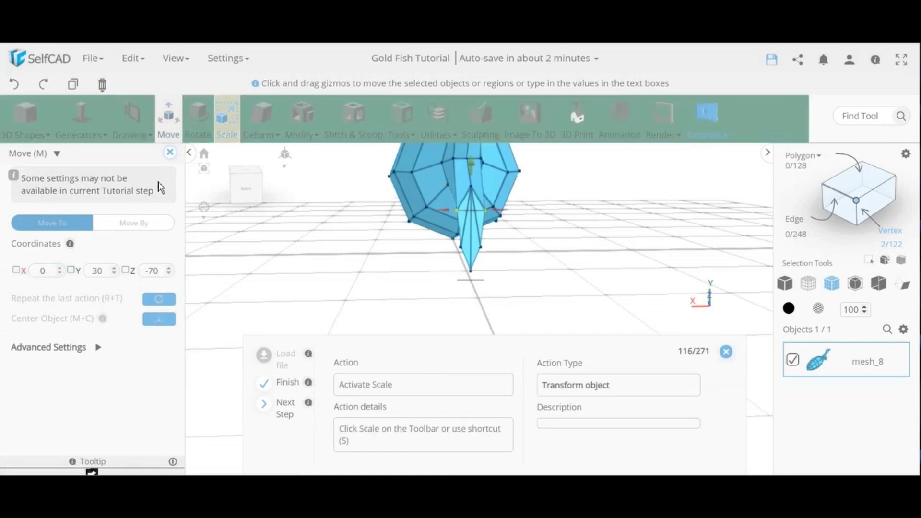
click(228, 128)
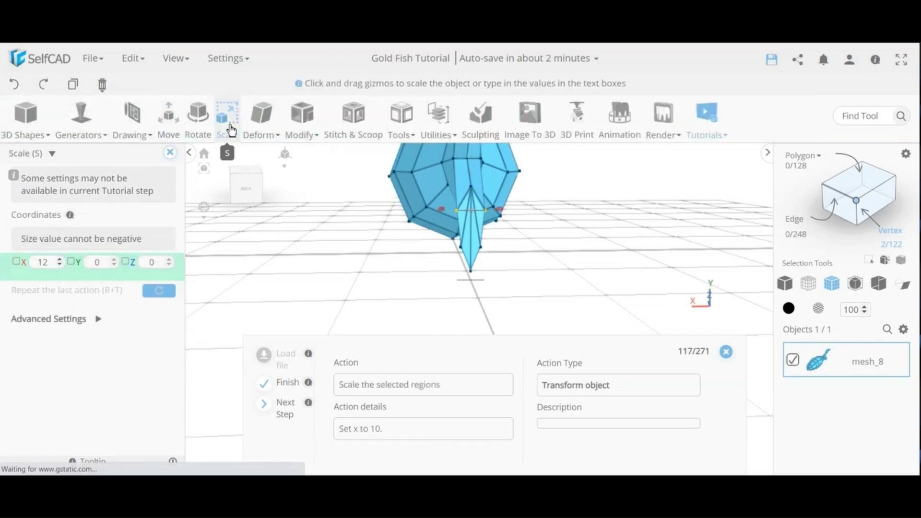
double_click(45, 264)
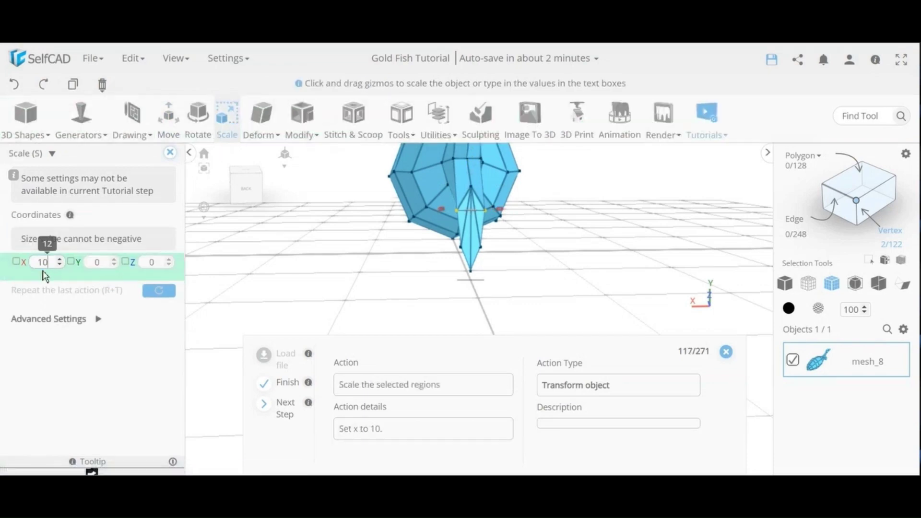
click(171, 153)
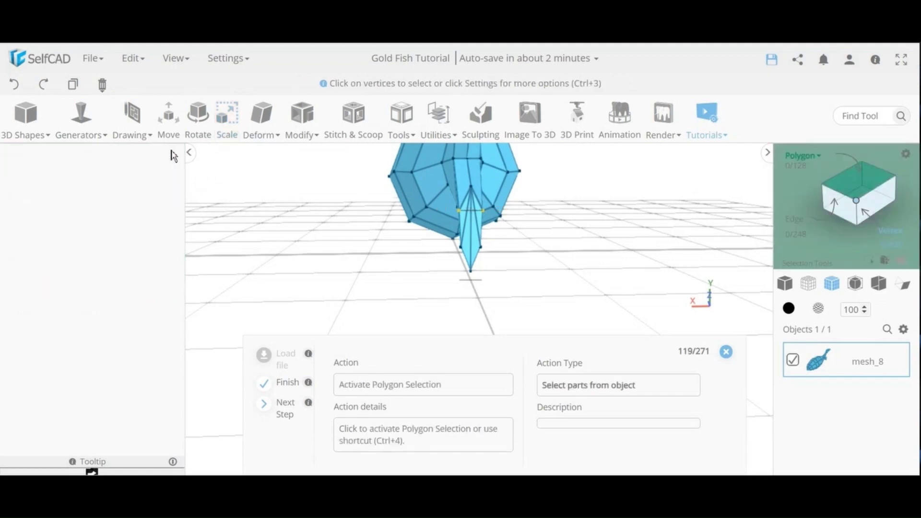
- Select the lower tail lobe's four end faces in polygon mode and extrude them by 15 with a Position operation of Y -2
right_drag(241, 234, 448, 255)
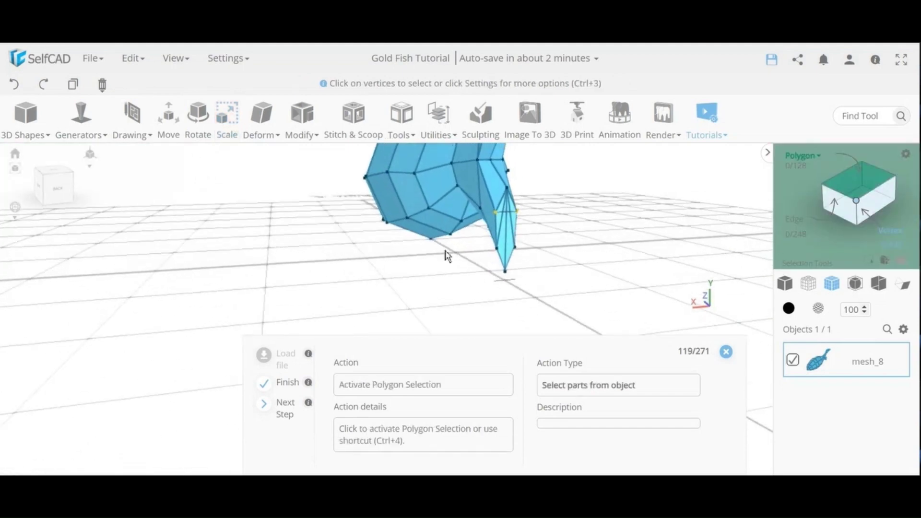
click(860, 182)
click(513, 233)
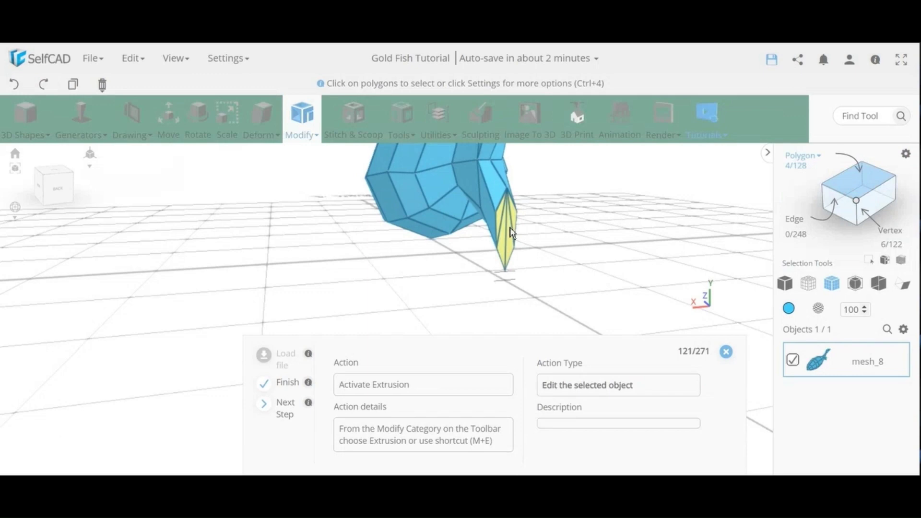
click(302, 120)
click(317, 156)
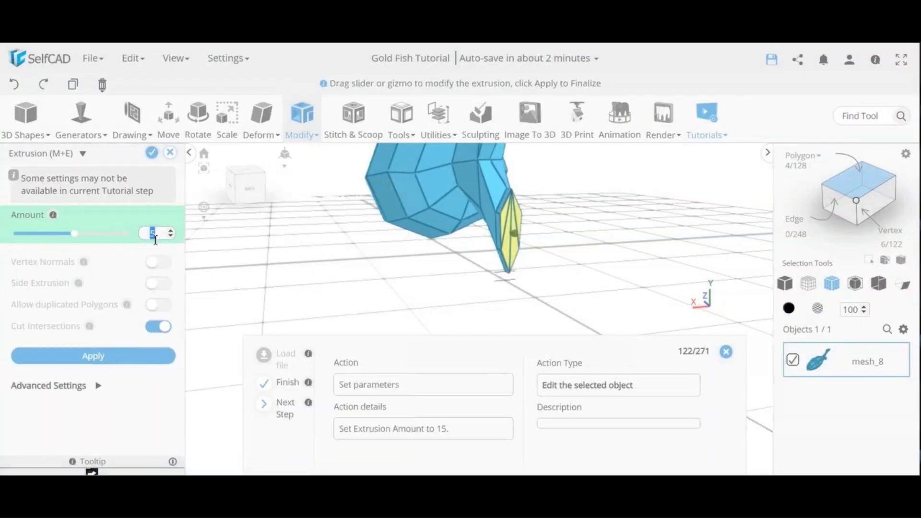
key(Return)
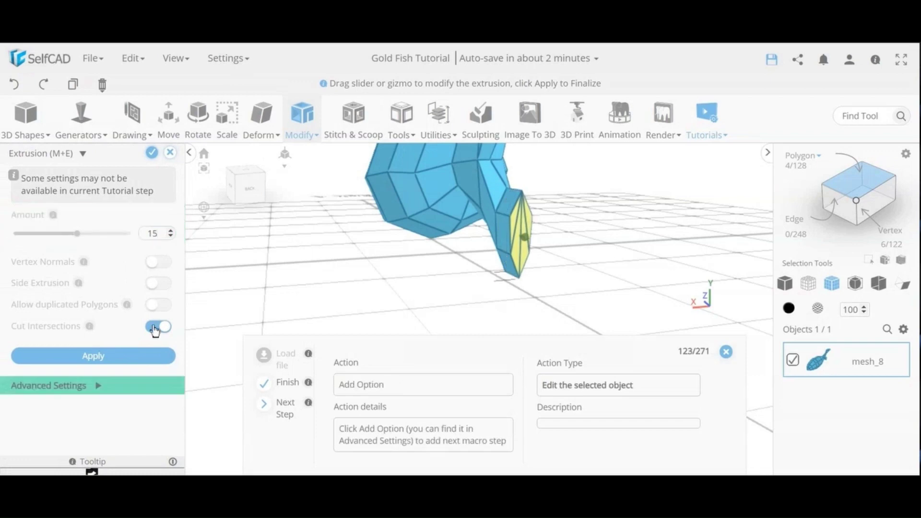
click(97, 387)
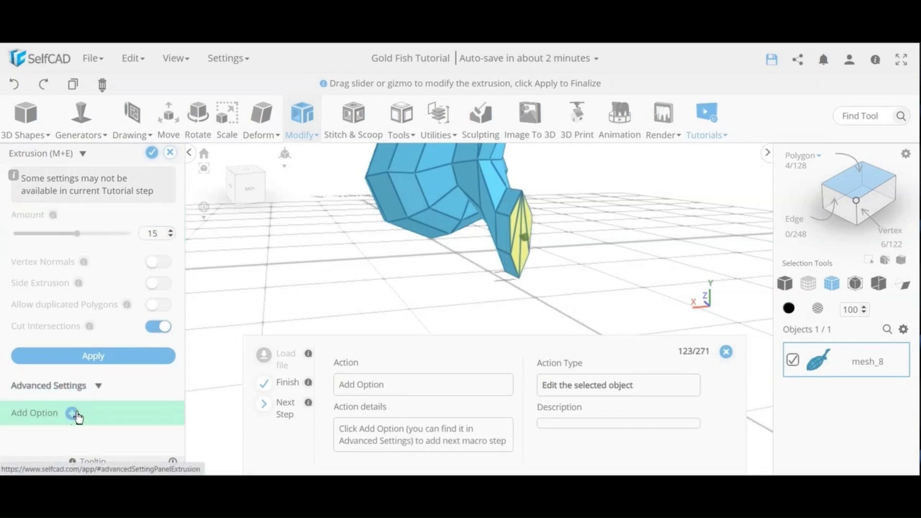
click(72, 414)
scroll(144, 382, down, 2)
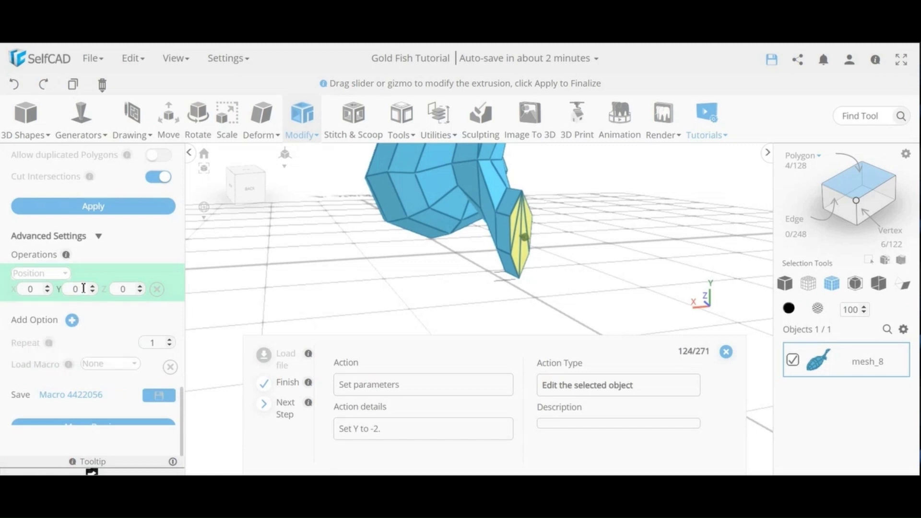
text(-2)
- Add a Scale operation with Y -6 to the lower tail lobe's extrusion and apply it, keeping the Extrusion tool open
click(72, 320)
click(40, 311)
click(42, 342)
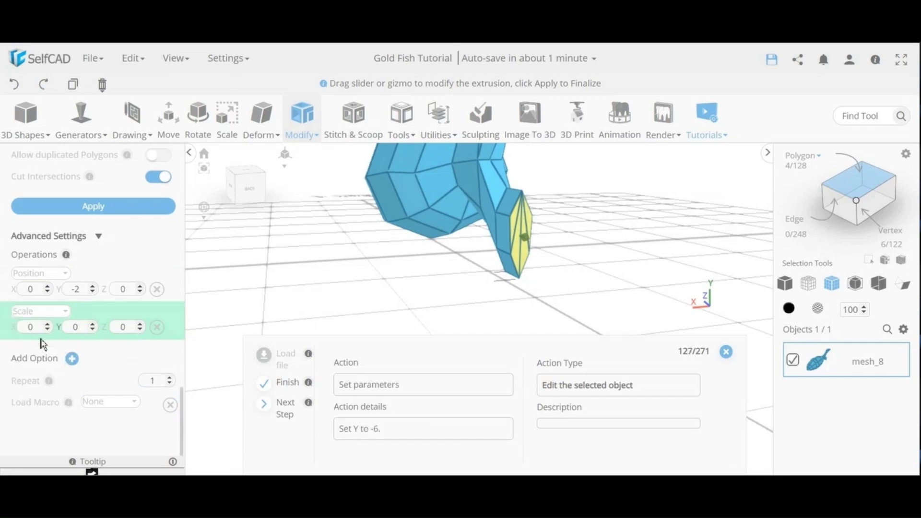
text(-6)
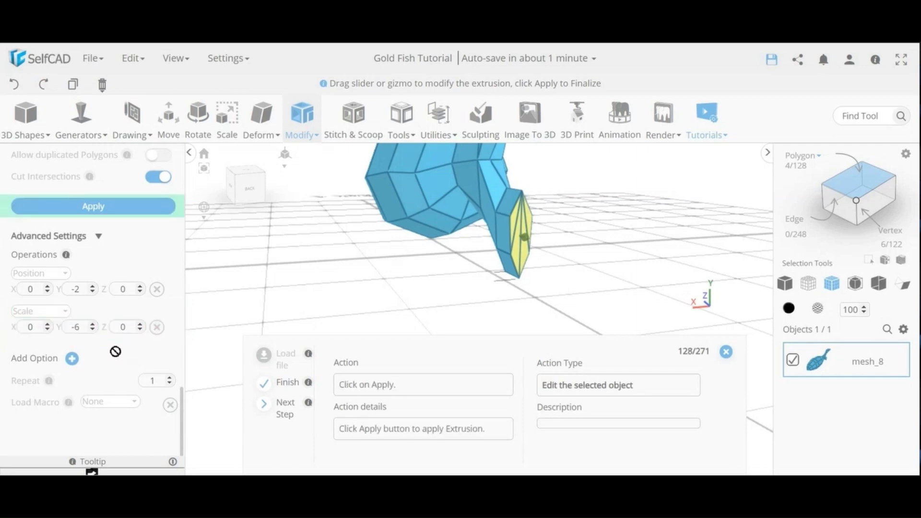
click(120, 207)
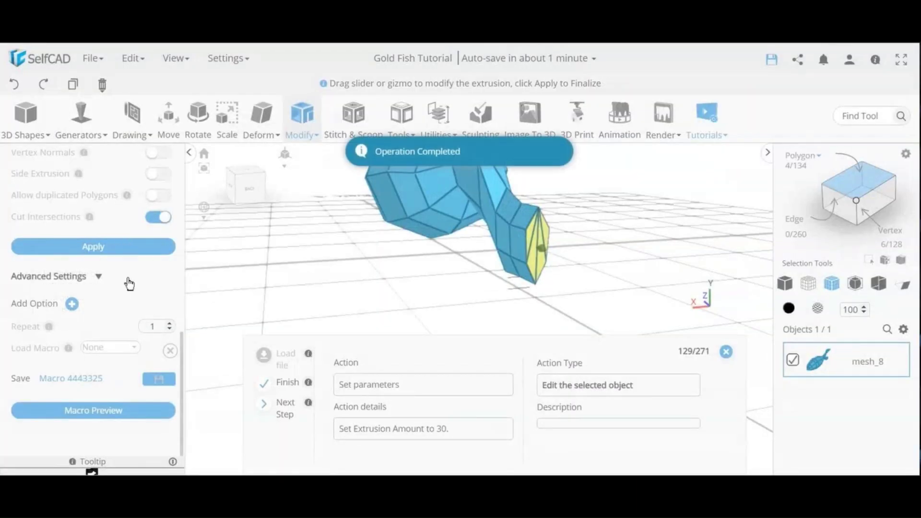
- Set the lower tail lobe's next extrusion amount to 30 and add a Position operation with Y -12
double_click(153, 234)
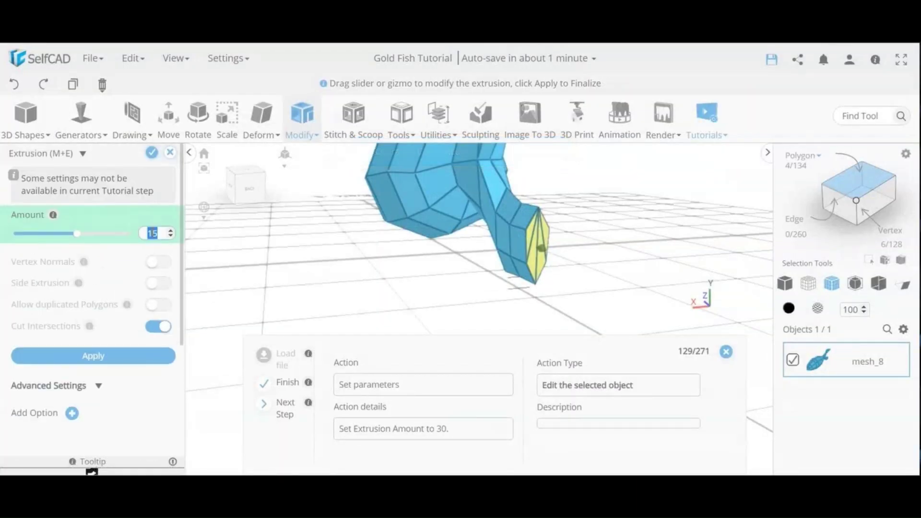
text(30)
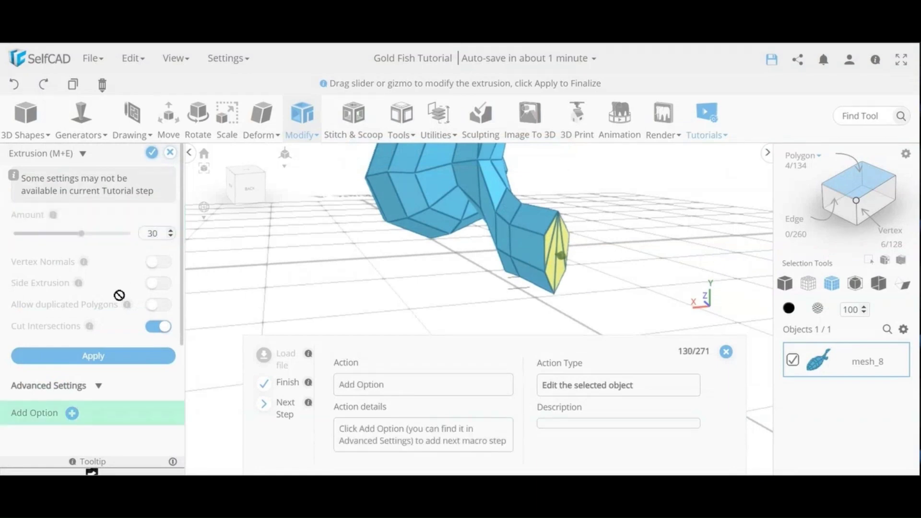
click(72, 413)
scroll(62, 294, down, 4)
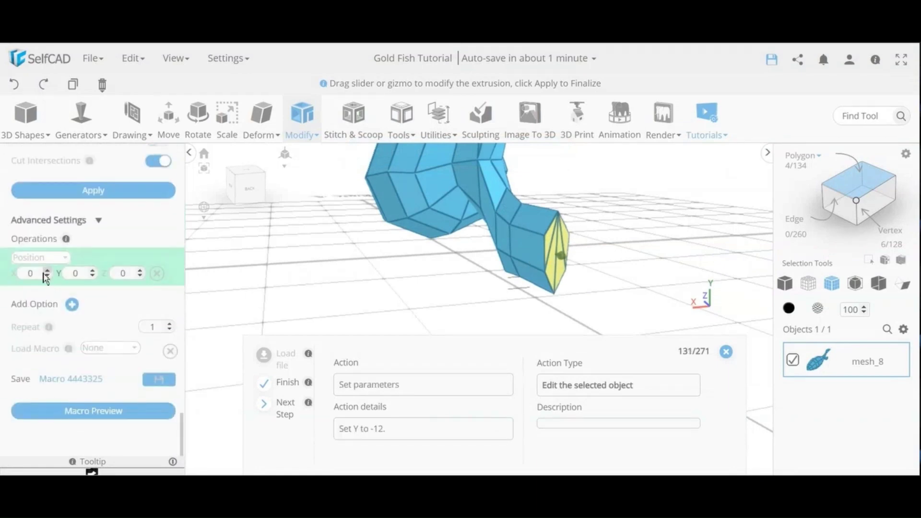
double_click(70, 277)
text(-12)
- Add a Scale operation with X -5 and Y -20 to the lower tail lobe's extrusion and finalize it
click(72, 304)
click(43, 295)
click(44, 323)
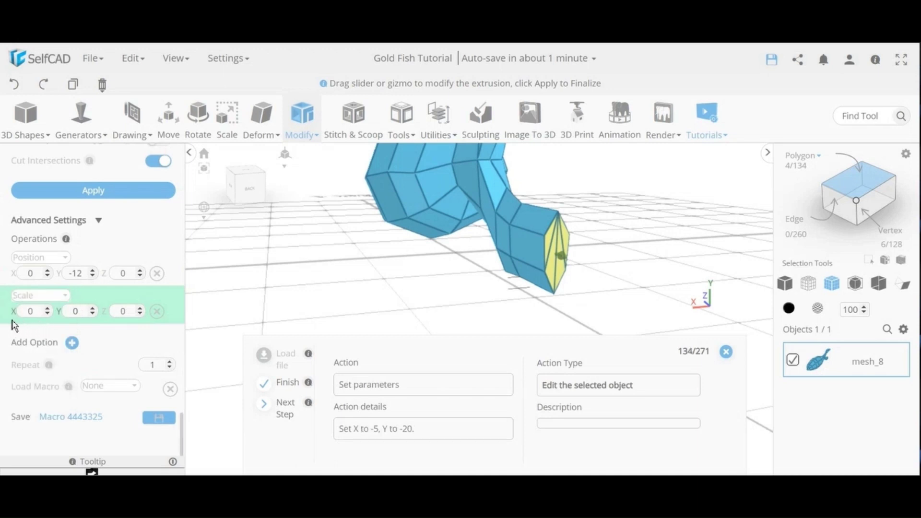
click(26, 313)
text(-5)
click(69, 314)
text(-20)
click(107, 333)
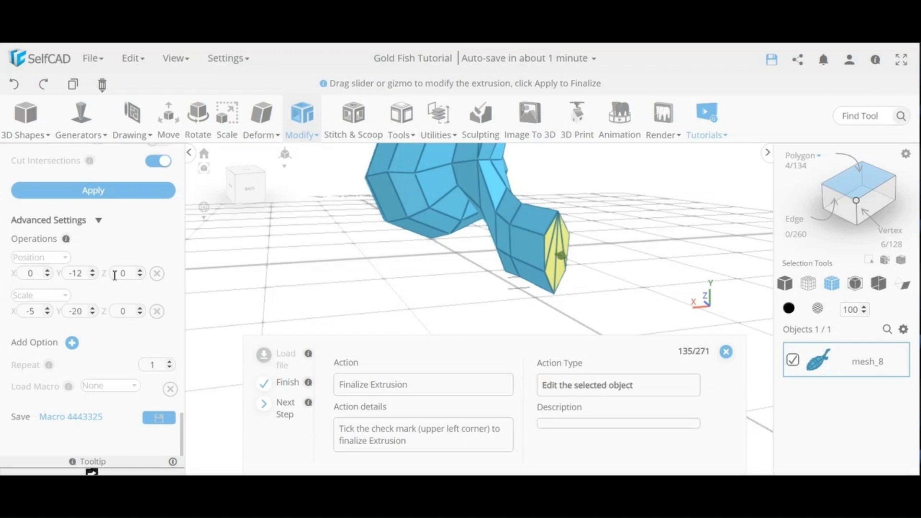
click(154, 154)
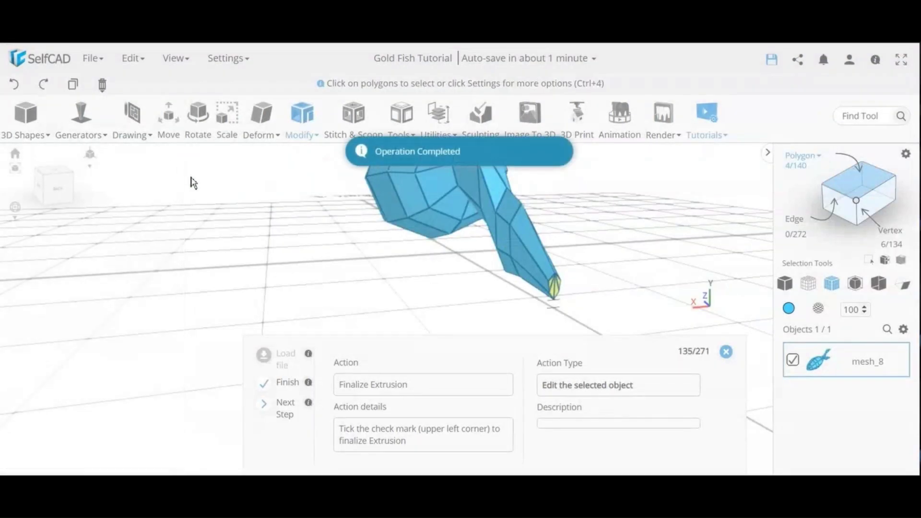
- Clear the polygon selection and start Edit Details with Mirror and Automatic Loop Finding turned on
click(466, 267)
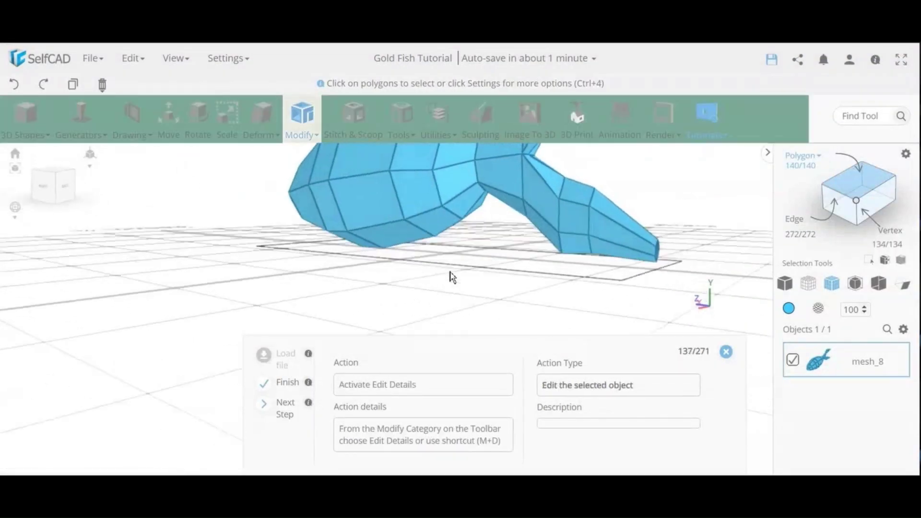
right_drag(463, 272, 557, 317)
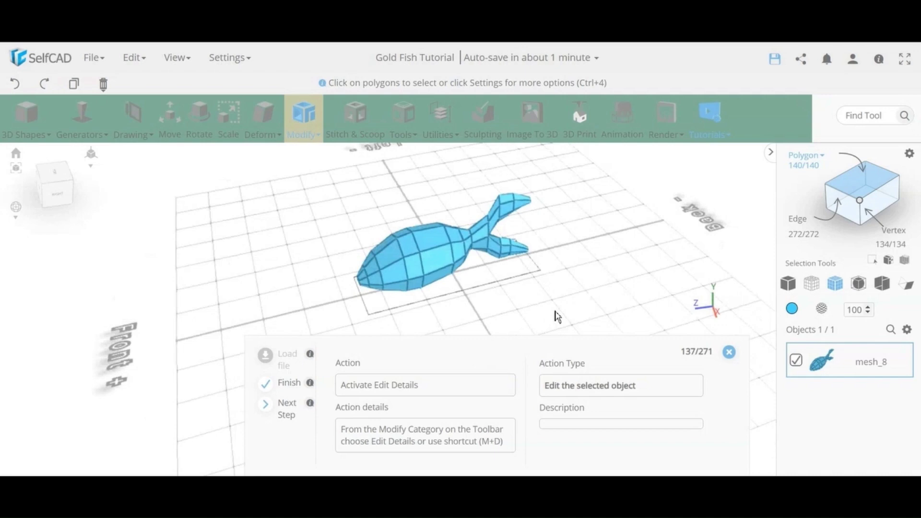
middle_drag(558, 316, 186, 290)
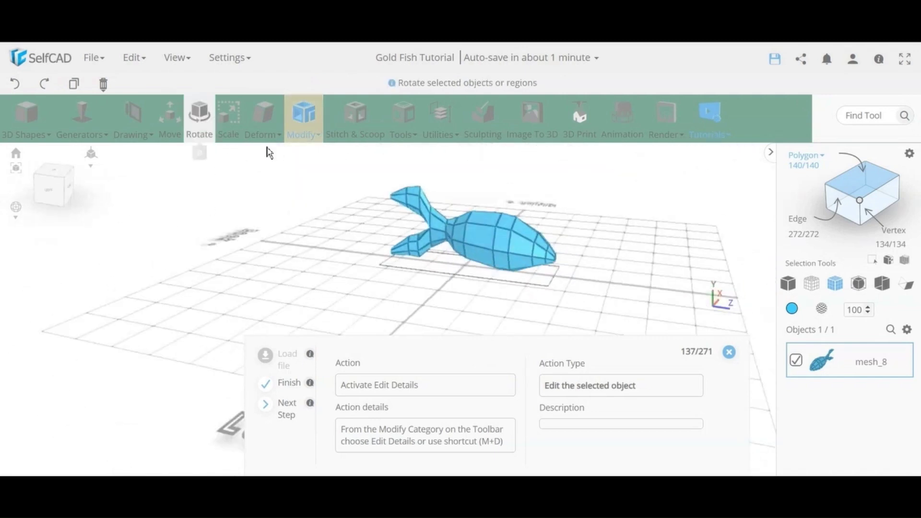
click(304, 117)
click(339, 388)
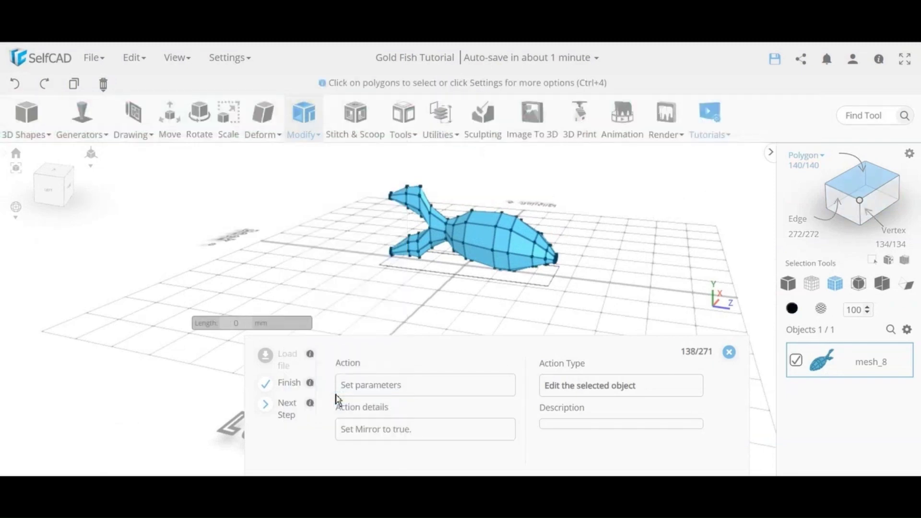
scroll(124, 406, down, 2)
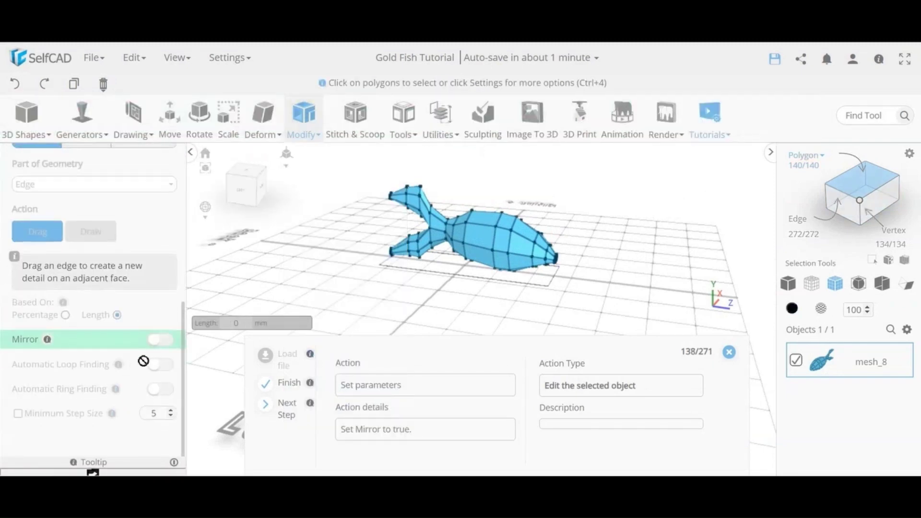
click(167, 342)
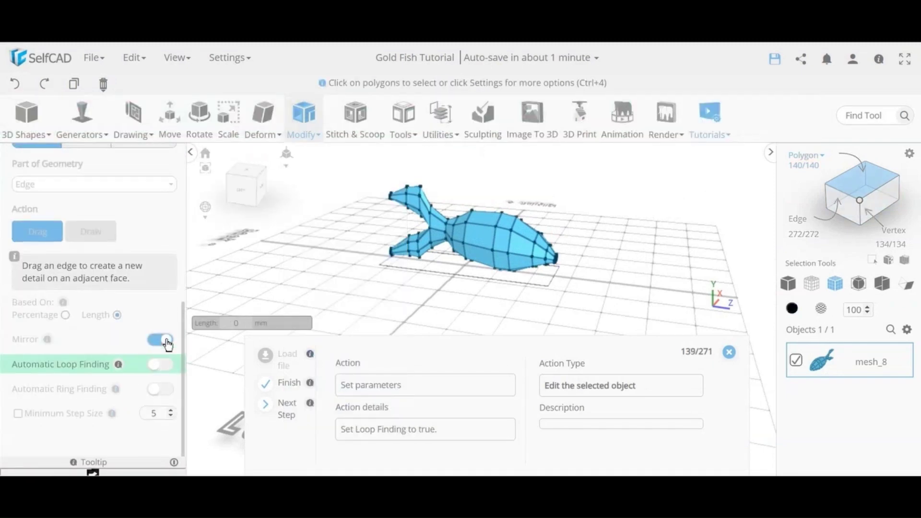
click(172, 370)
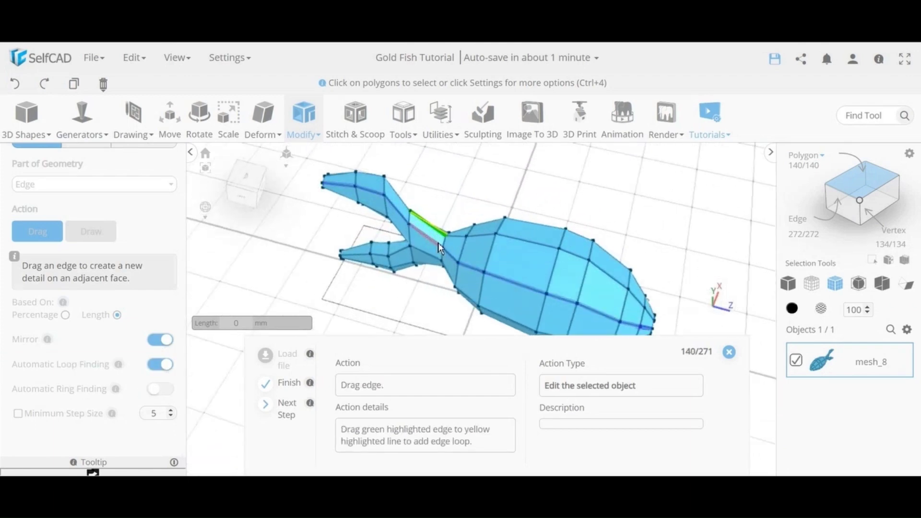
- Add two mirrored edge loops from the green highlighted tail edges to the yellow guide lines and finalize Edit Details
drag(434, 269, 447, 269)
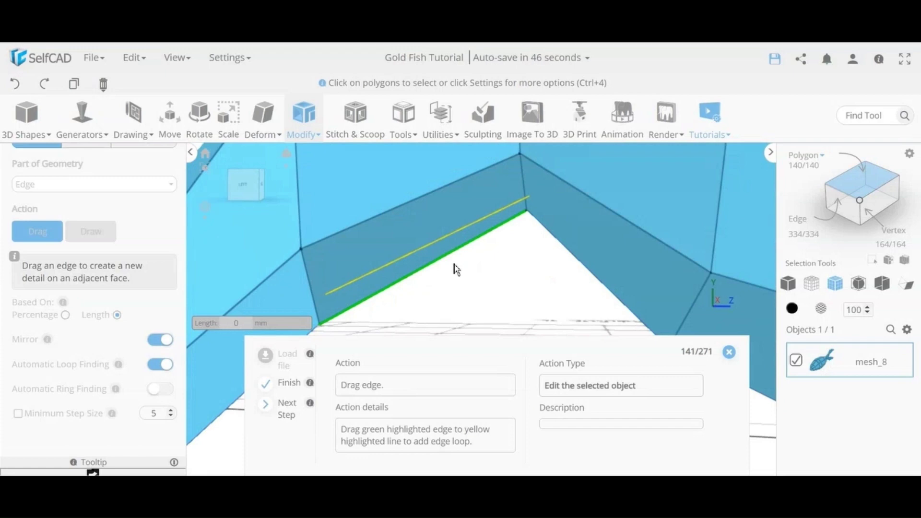
drag(452, 259, 444, 238)
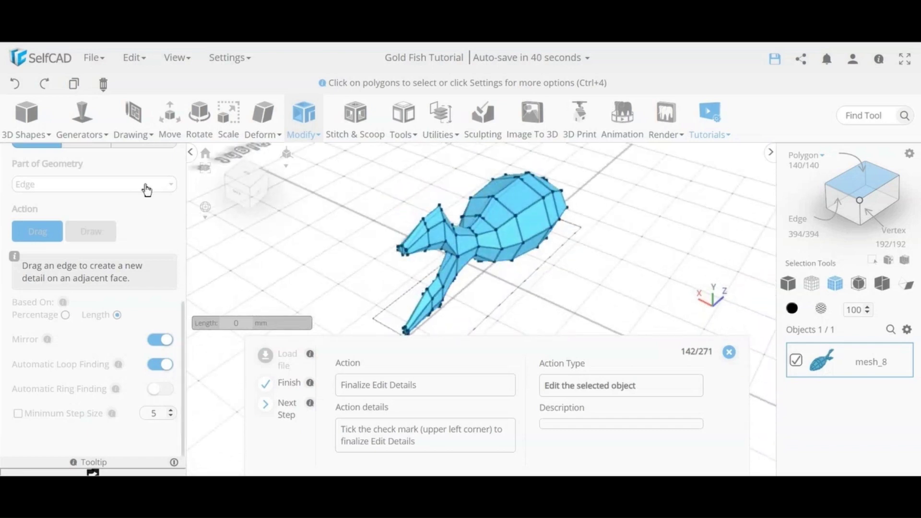
scroll(144, 189, up, 2)
click(153, 154)
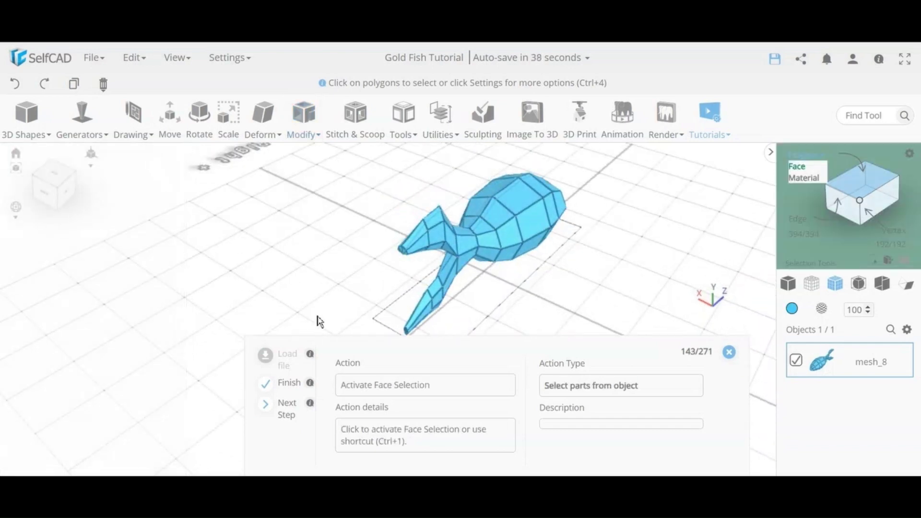
- In face selection, select the four narrow highlighted faces along the middle of the fish's back and extrude them by 25
click(804, 168)
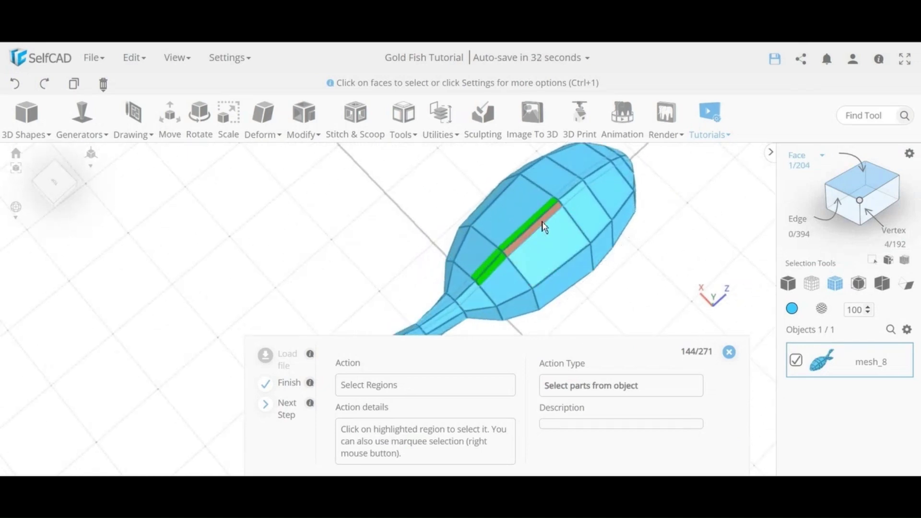
click(544, 222)
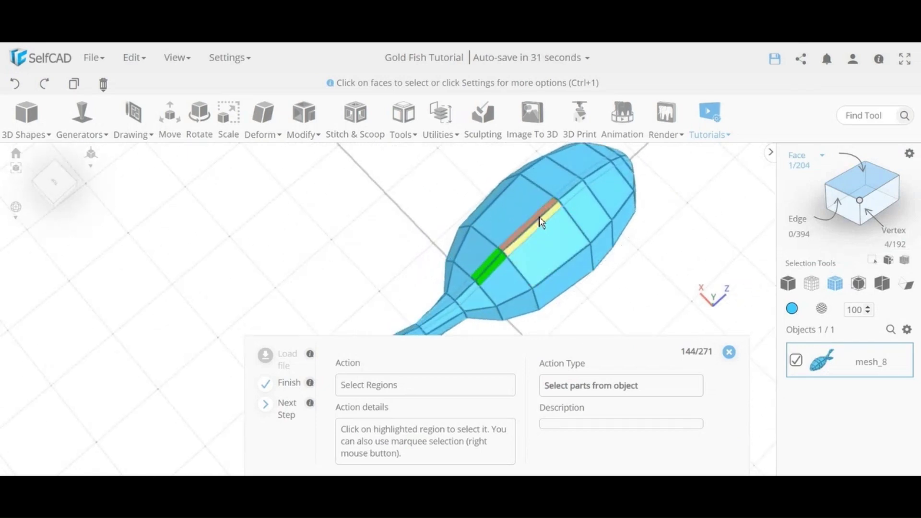
click(493, 262)
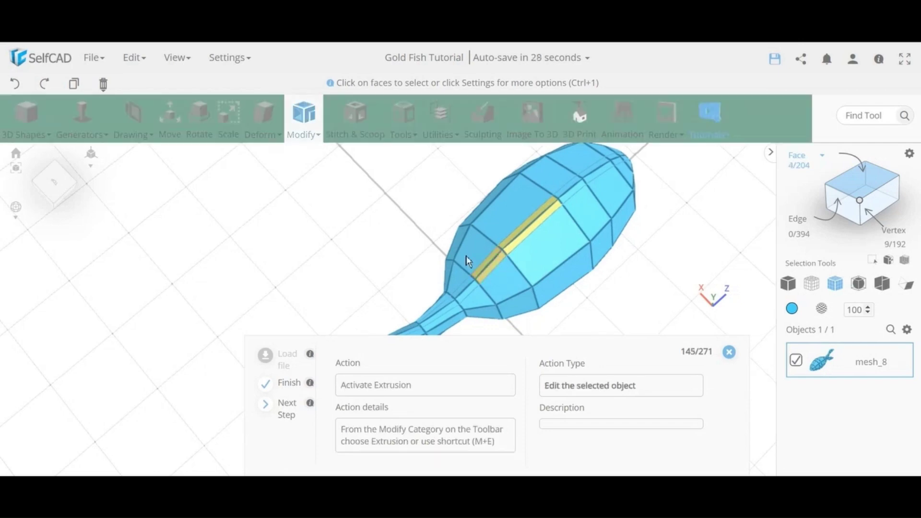
click(302, 122)
click(314, 155)
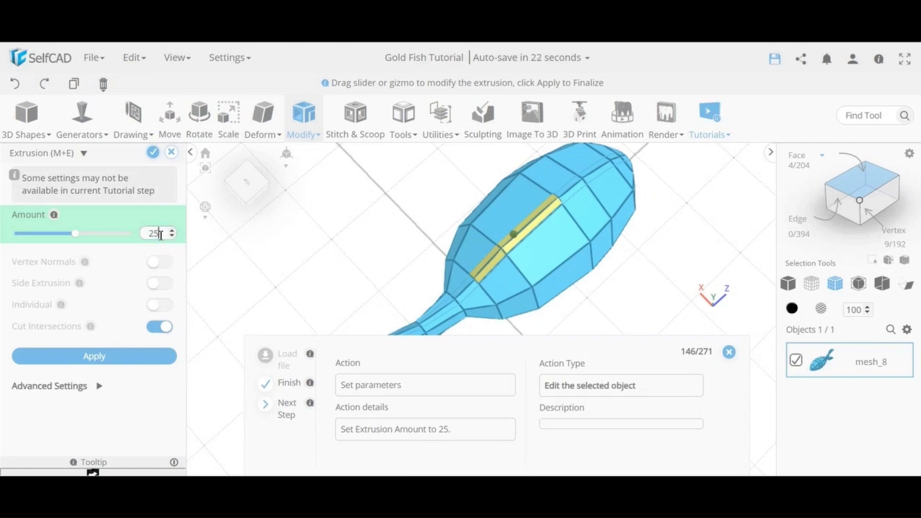
key(Return)
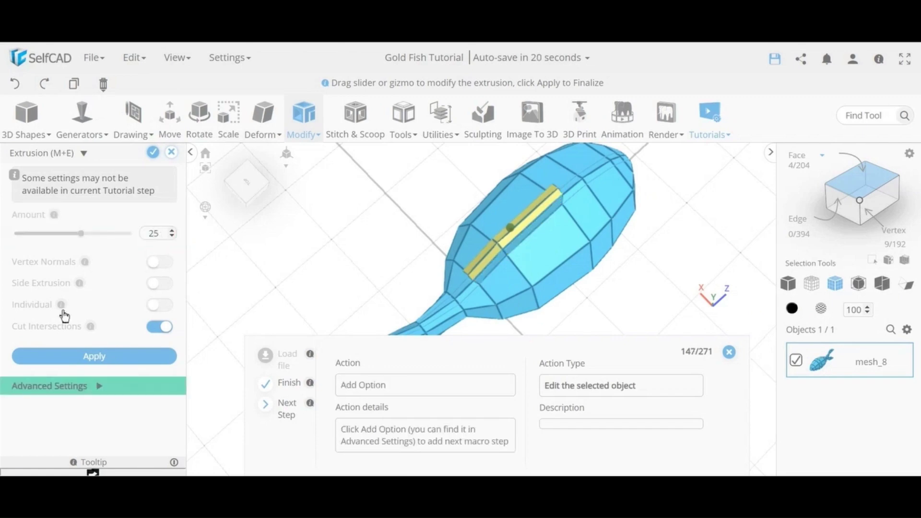
- Add a Position operation with Z -15 and a Scale operation to the back faces' extrusion
click(101, 387)
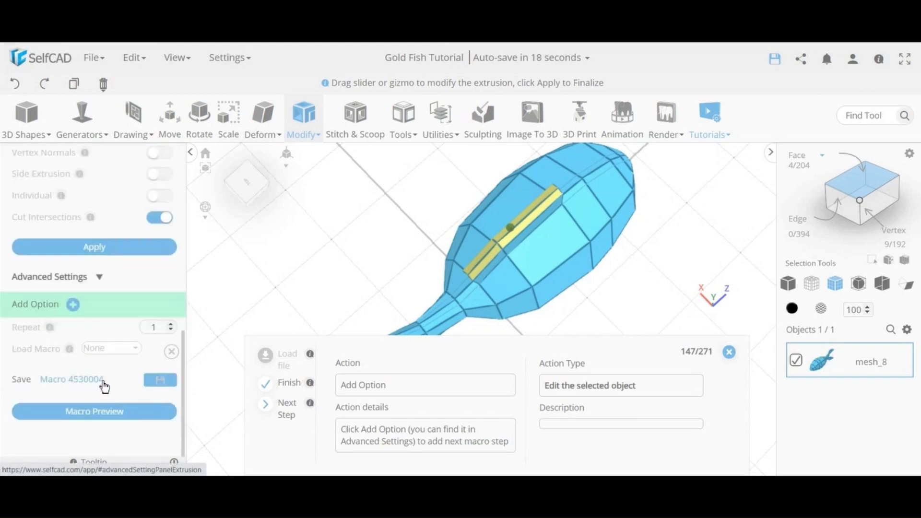
click(74, 305)
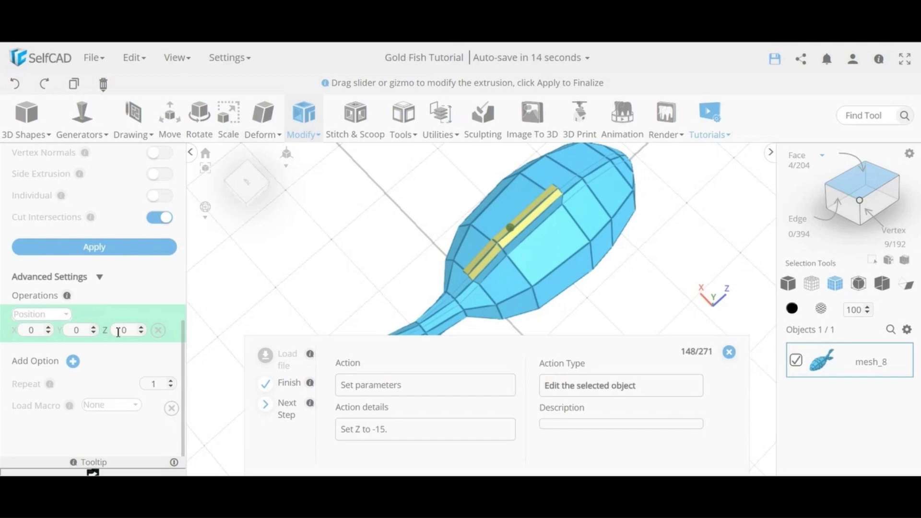
text(-15)
click(73, 361)
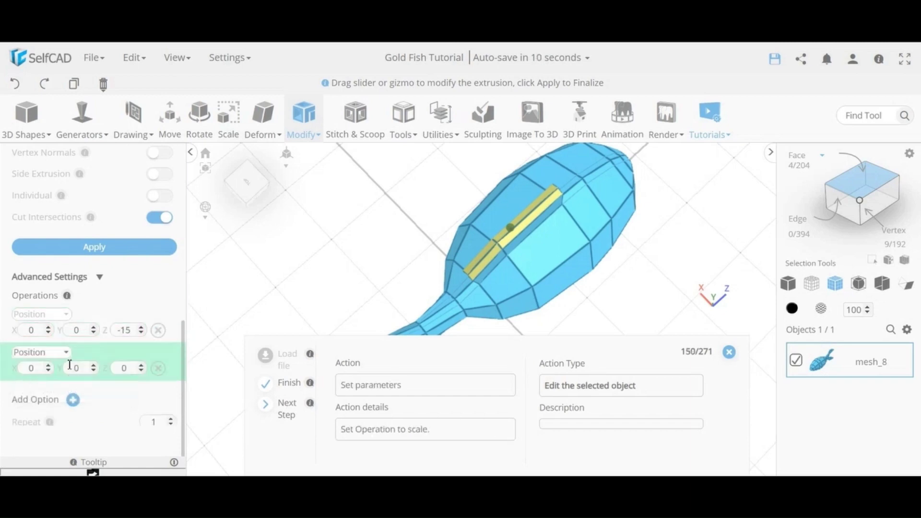
click(47, 357)
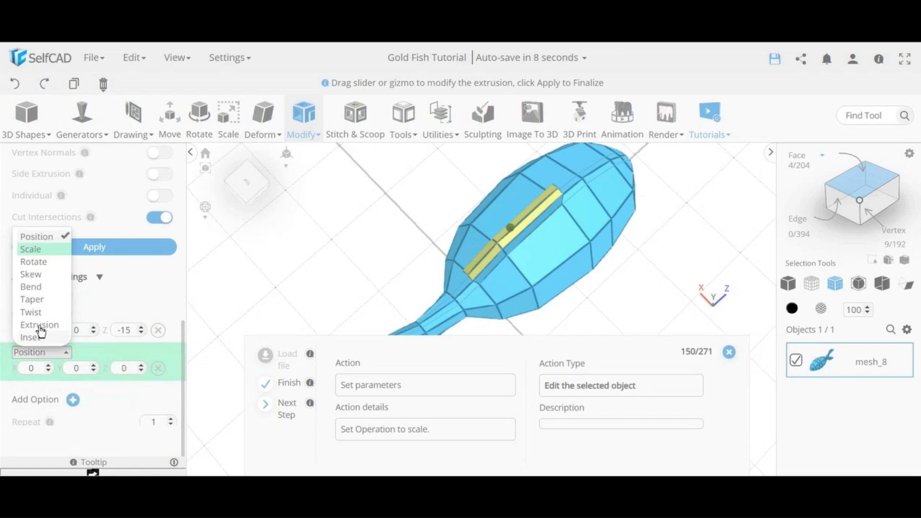
click(39, 251)
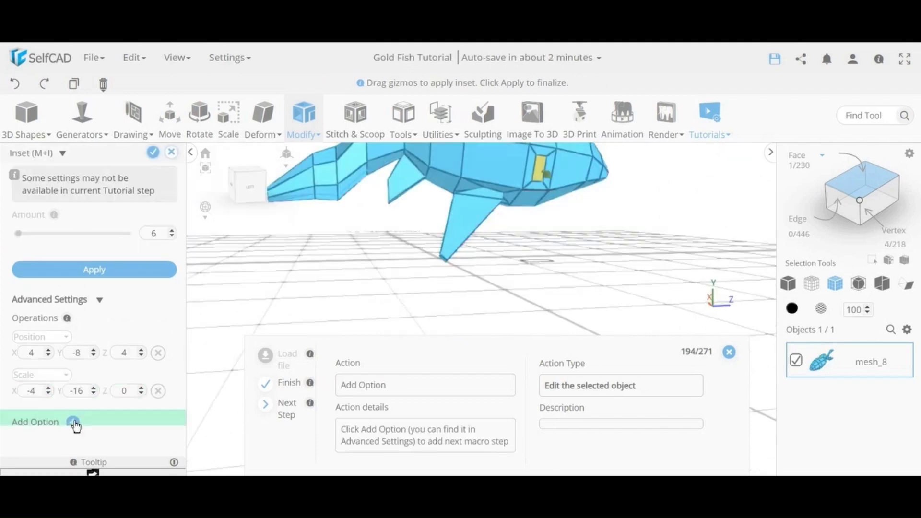
- Add a Rotate operation with Z 40 to the inset of the selected face on the fish's side
click(73, 423)
scroll(143, 391, down, 2)
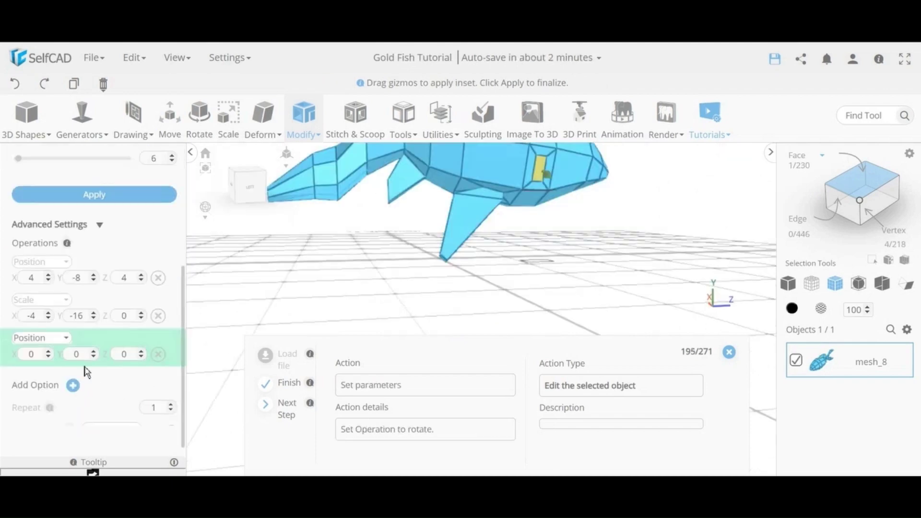
click(59, 344)
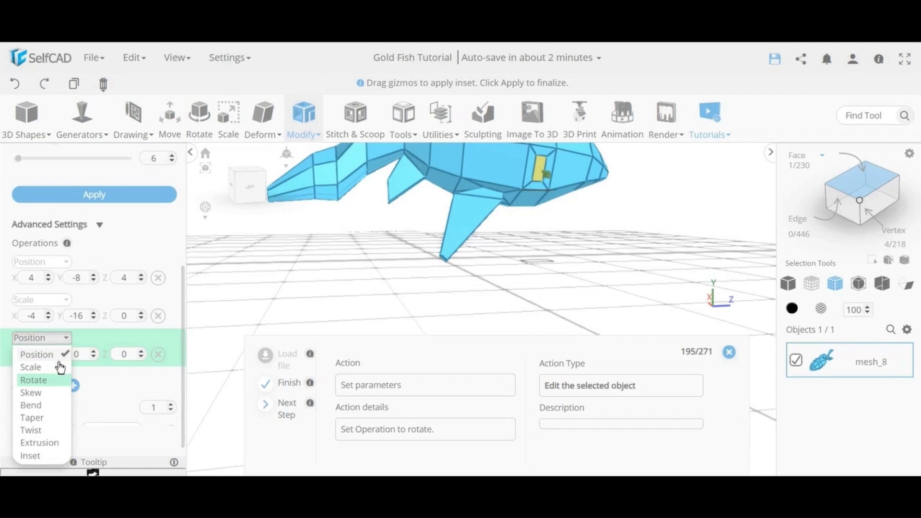
click(49, 379)
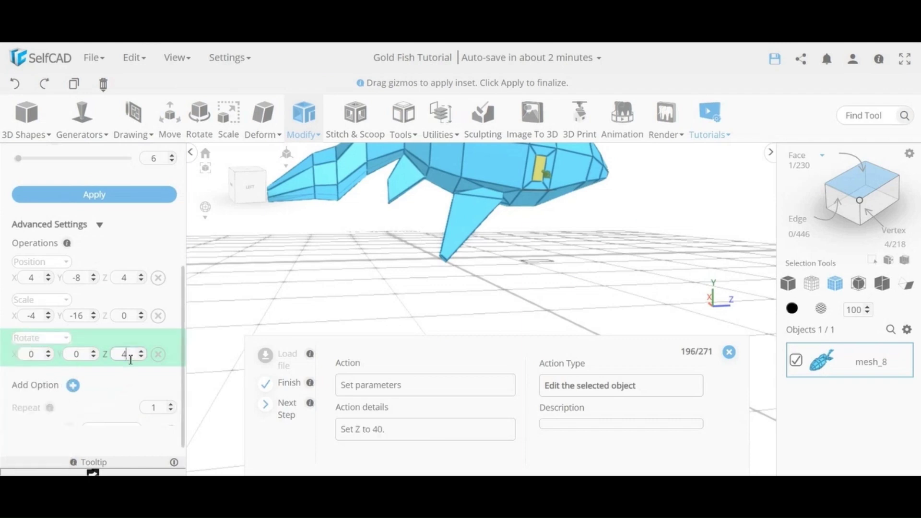
- Add an Extrusion operation with an amount of 5 to the side face's inset
click(72, 385)
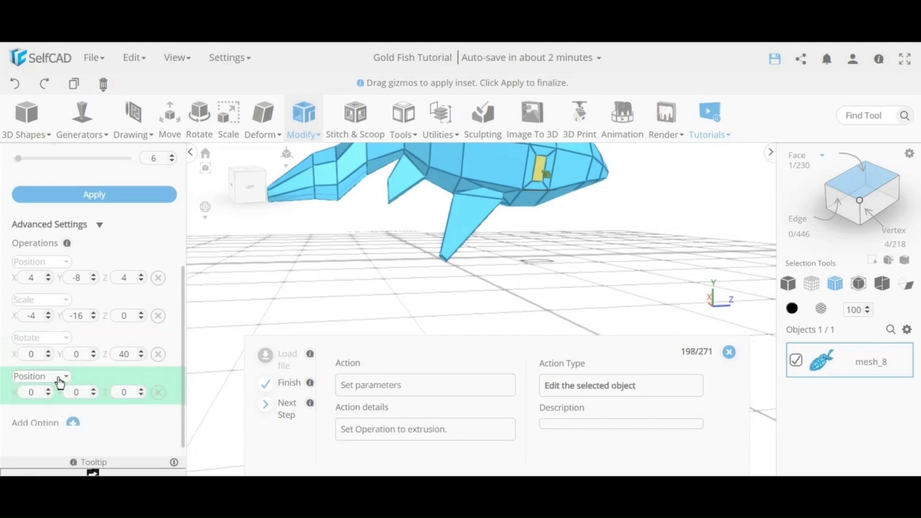
click(55, 379)
click(48, 353)
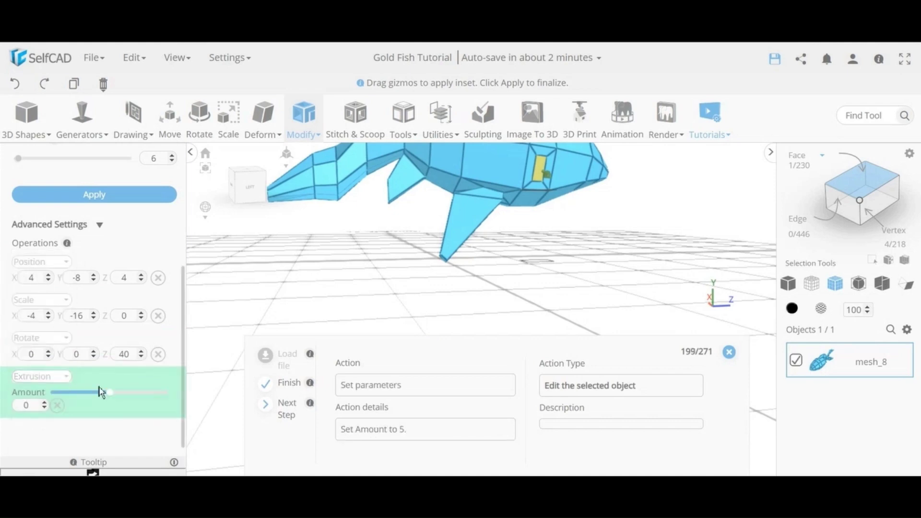
text(5)
scroll(79, 417, down, 2)
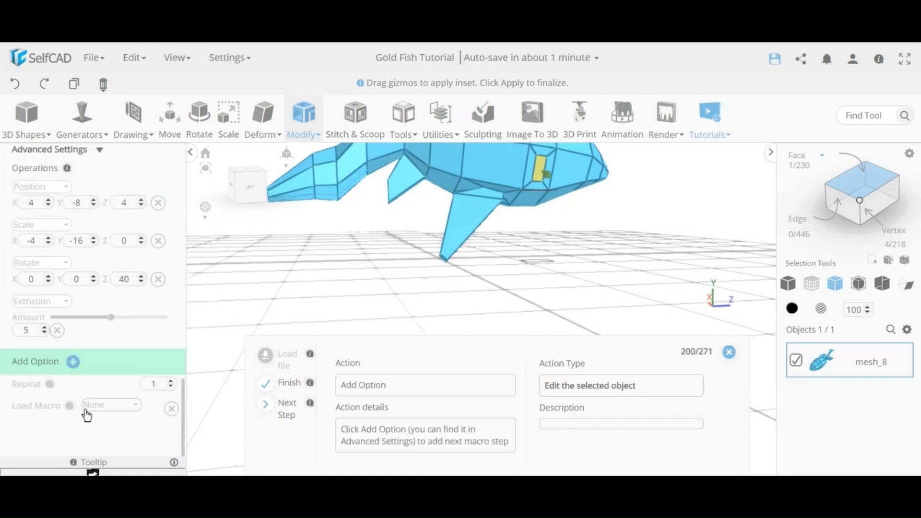
- Add a Position operation with Y -2 to the side face's inset and finalize the Inset
click(73, 362)
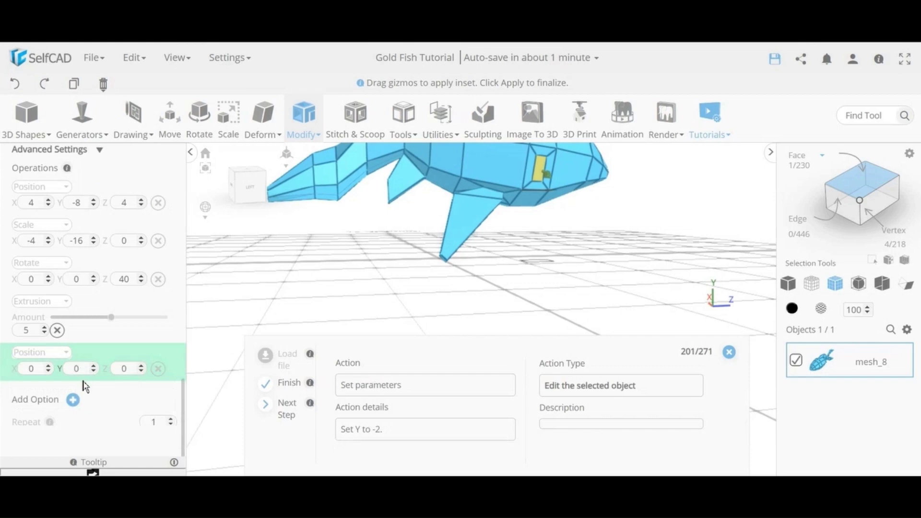
text(-2)
right_drag(360, 306, 540, 187)
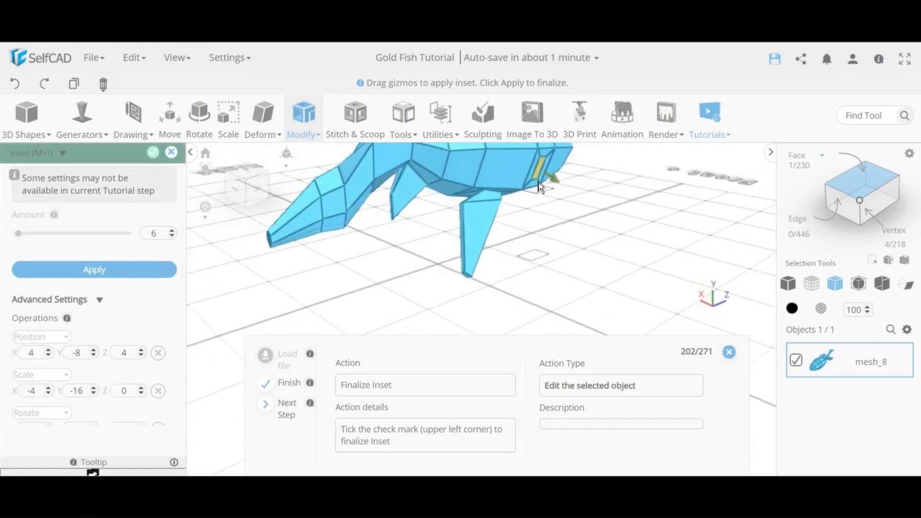
click(154, 154)
right_drag(574, 246, 427, 254)
scroll(568, 212, up, 5)
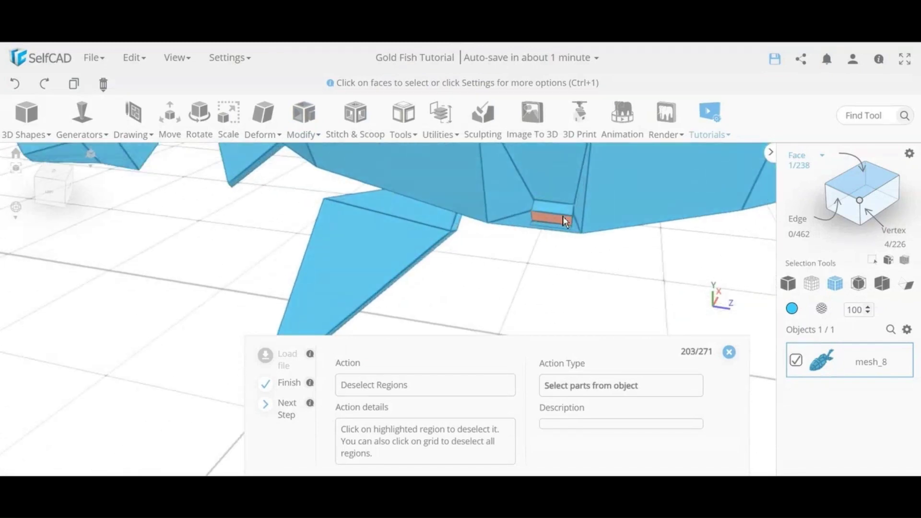
- Replace the current face selection with the small rear face of the fish's side protrusion and extrude it by 10
scroll(564, 285, down, 5)
right_drag(535, 303, 582, 284)
scroll(507, 309, down, 3)
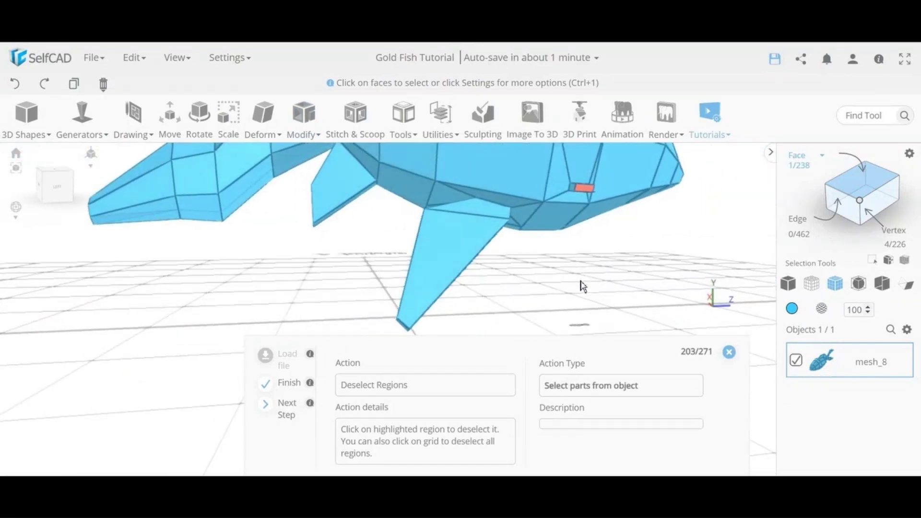
click(582, 189)
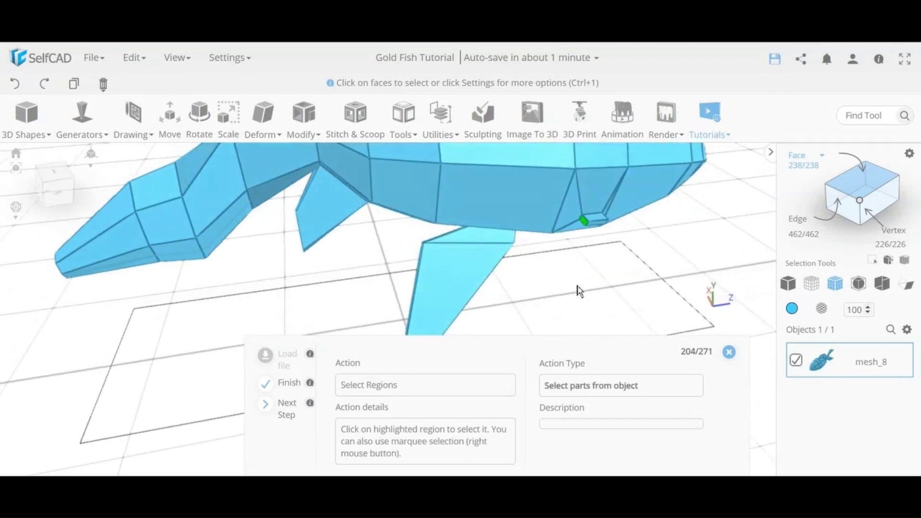
click(583, 223)
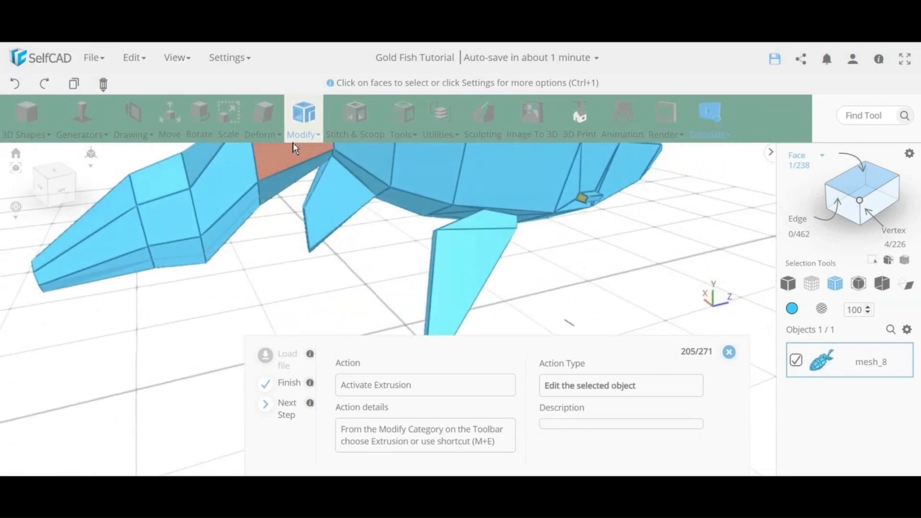
click(301, 128)
click(329, 156)
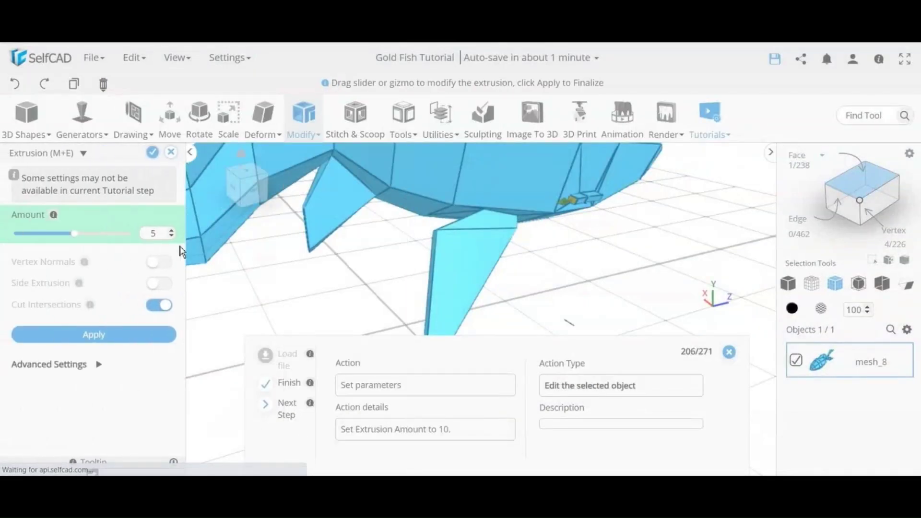
double_click(160, 235)
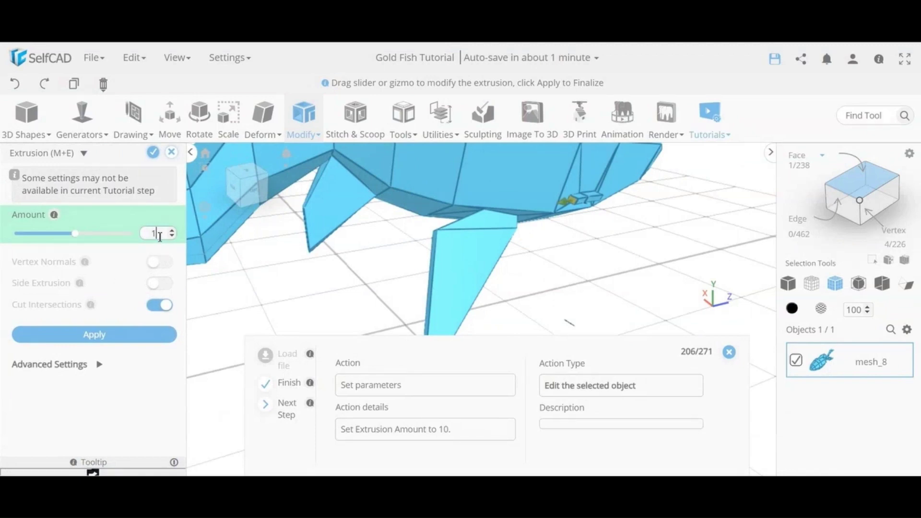
key(Return)
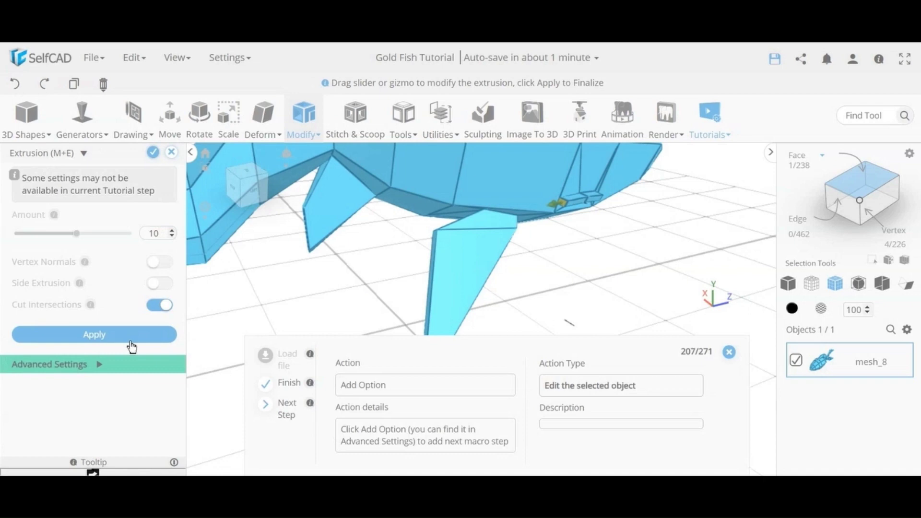
- Add a Position operation with X -2 to the side protrusion's extrusion
click(96, 373)
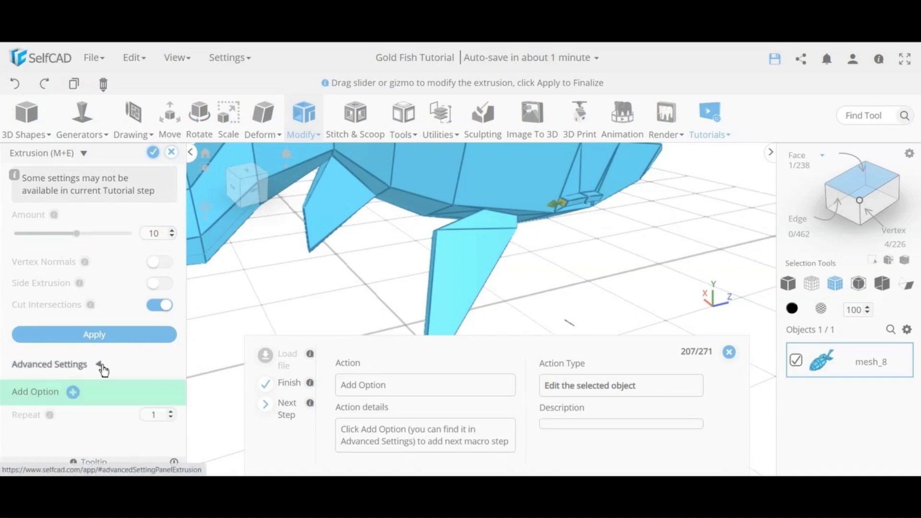
click(74, 391)
scroll(77, 398, down, 2)
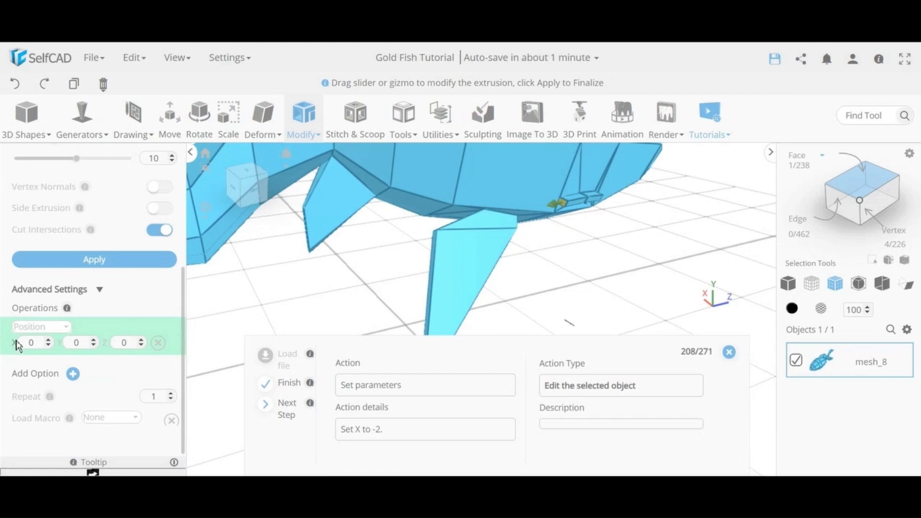
text(-2)
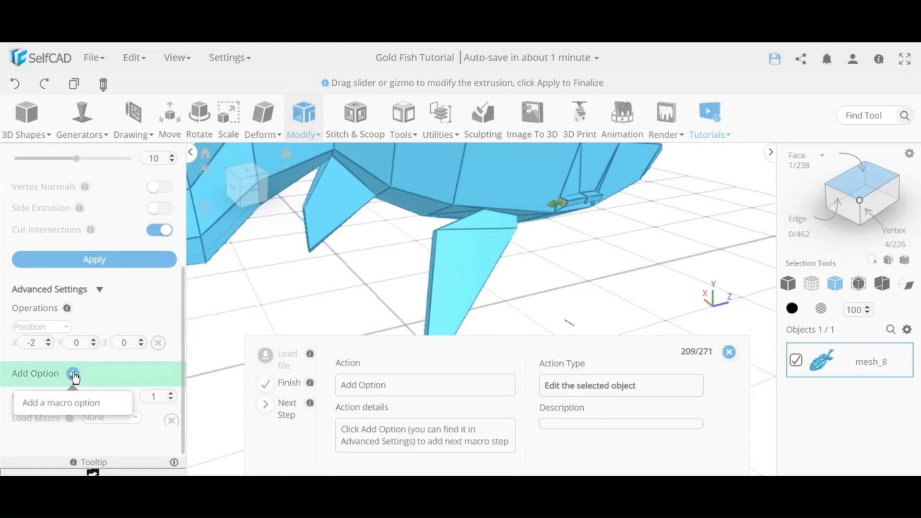
- Add a Scale operation with Y 5 to the side protrusion's extrusion and apply it
click(73, 374)
click(48, 366)
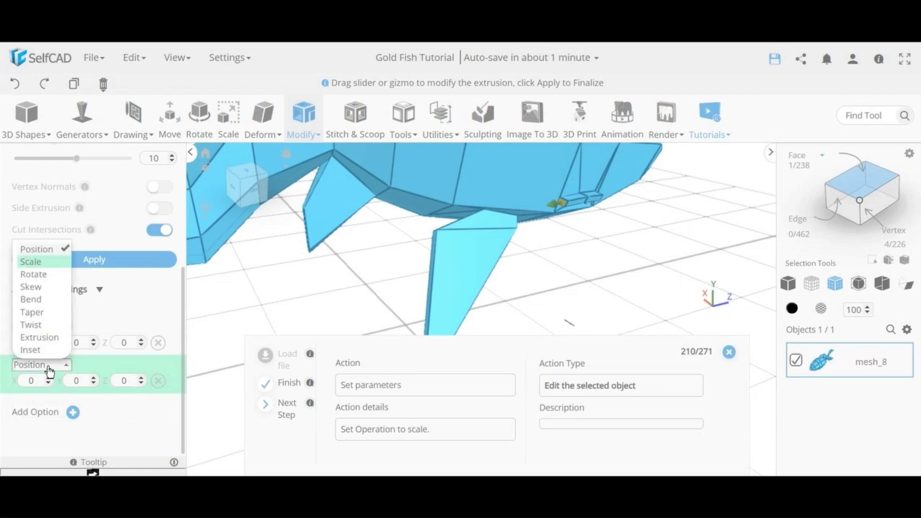
click(60, 263)
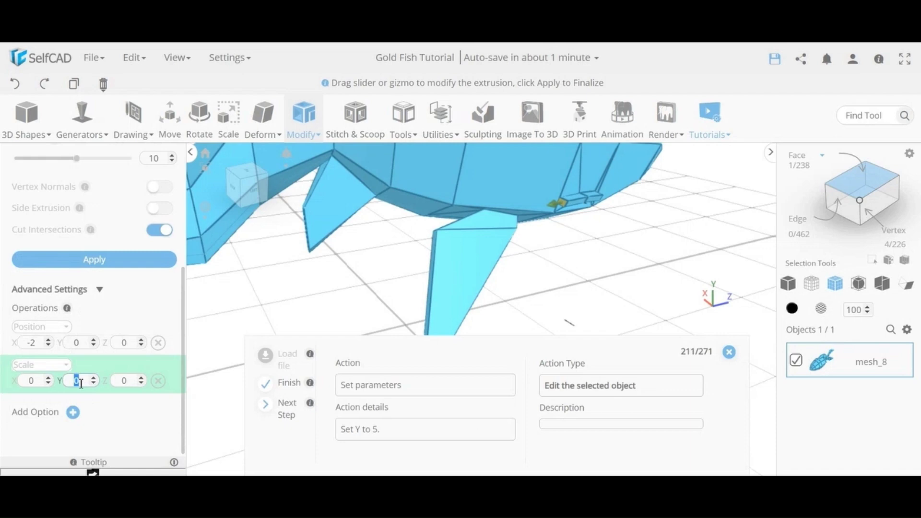
text(5)
click(119, 259)
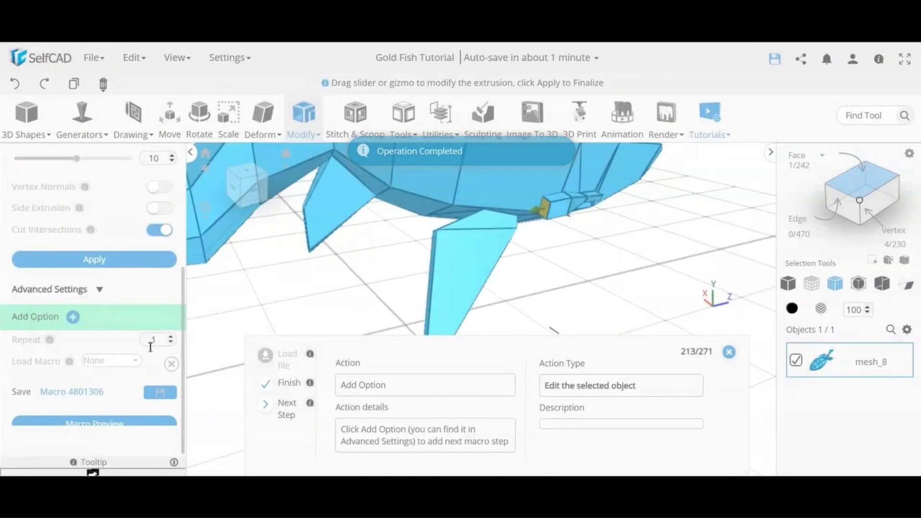
click(75, 317)
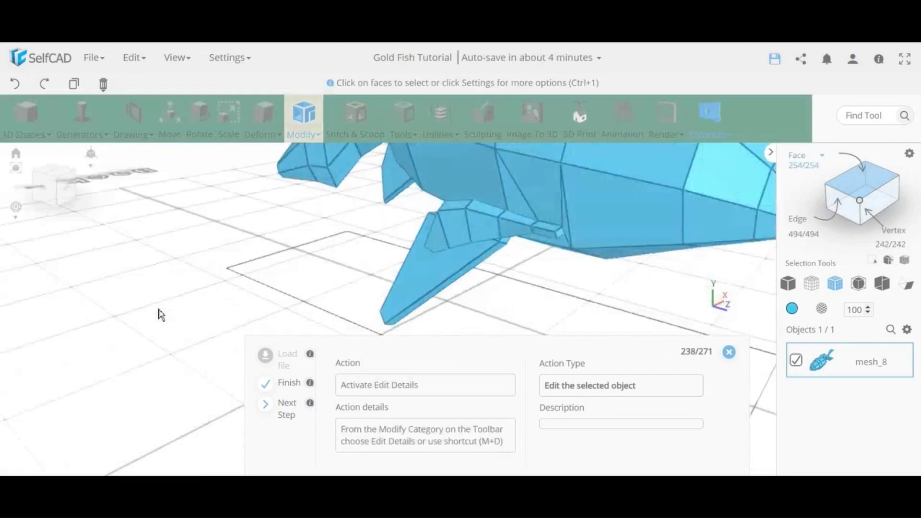
- Select the remaining two highlighted vertices on the side of the head and enable Keep Proportion for the Scale
drag(281, 281, 22, 276)
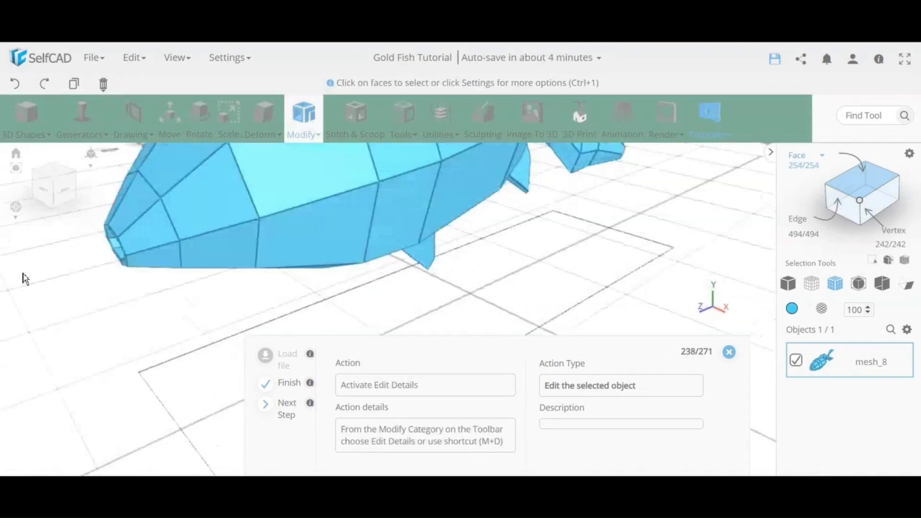
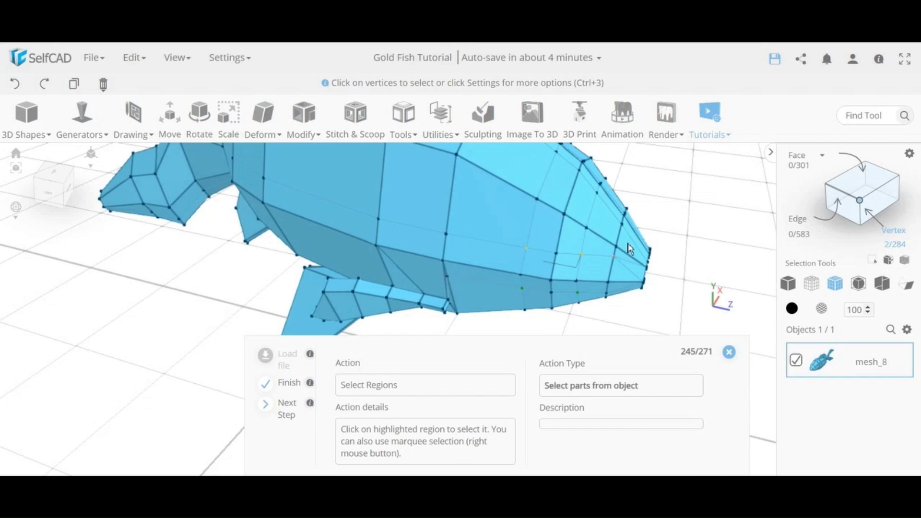
drag(630, 249, 688, 177)
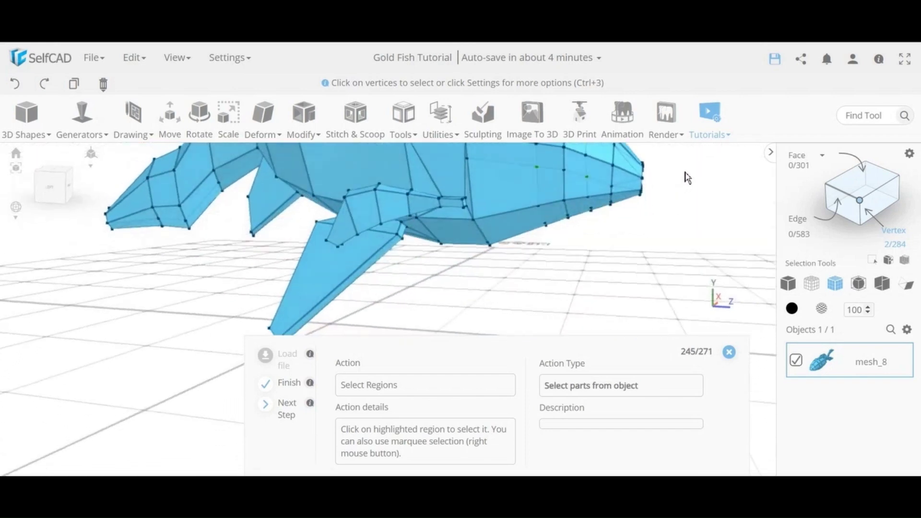
click(563, 174)
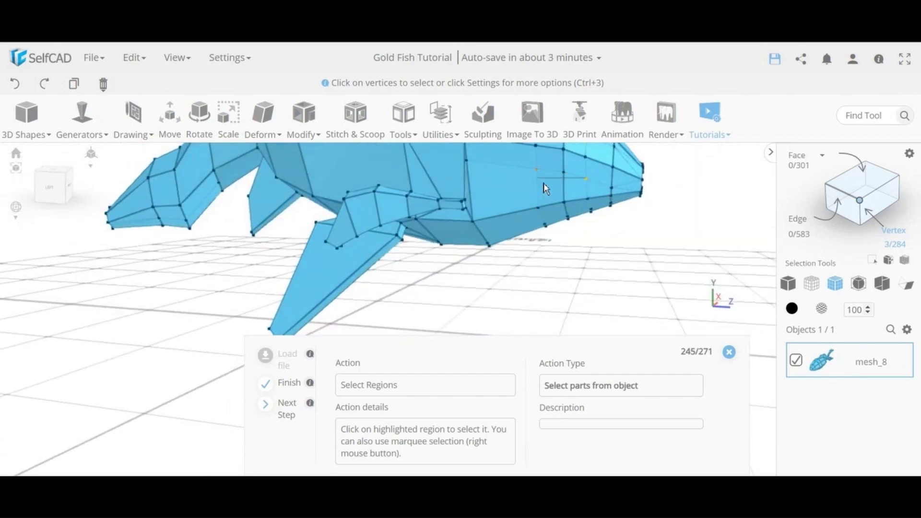
click(540, 169)
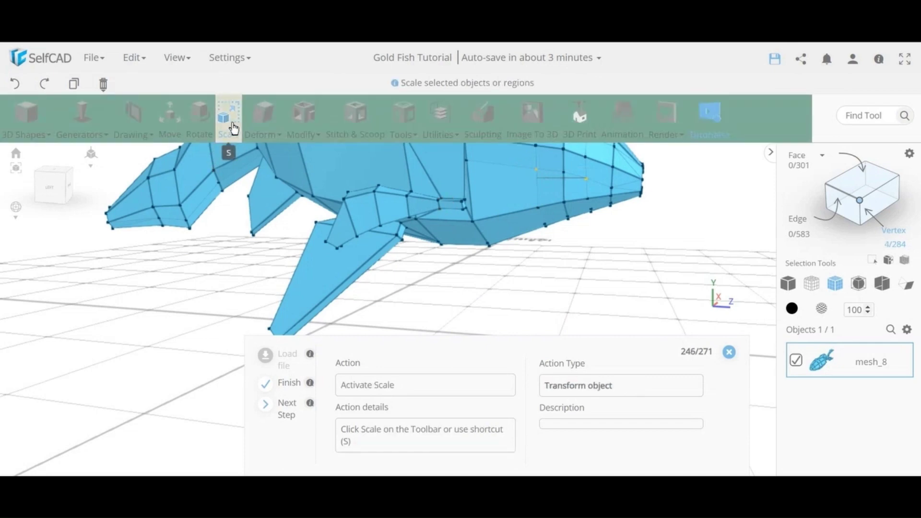
click(220, 137)
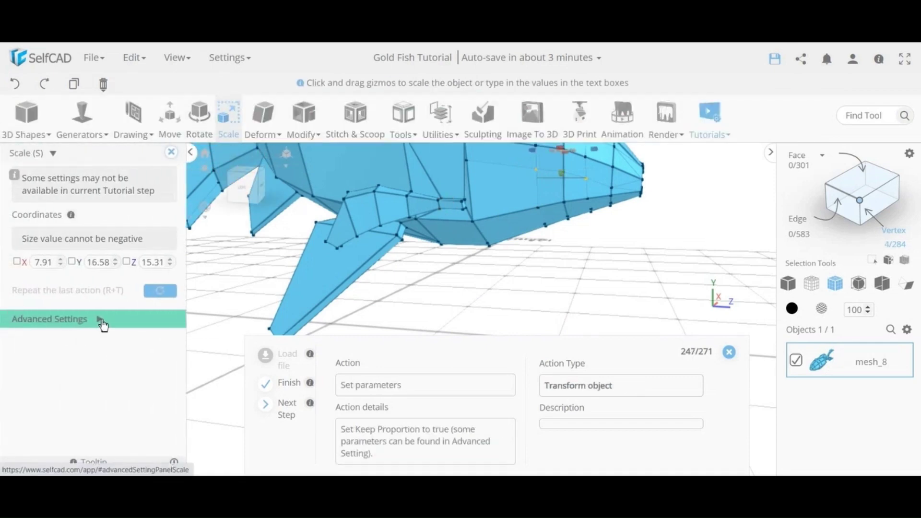
click(100, 321)
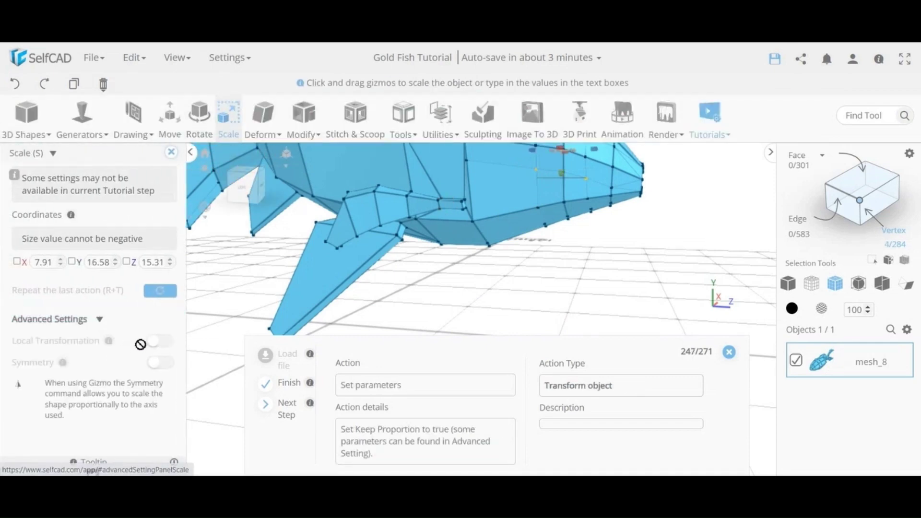
scroll(159, 355, down, 2)
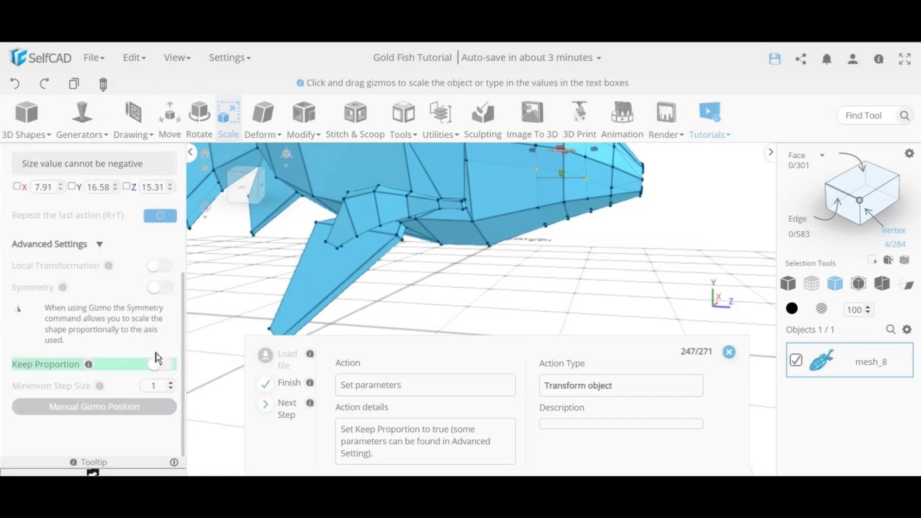
click(167, 366)
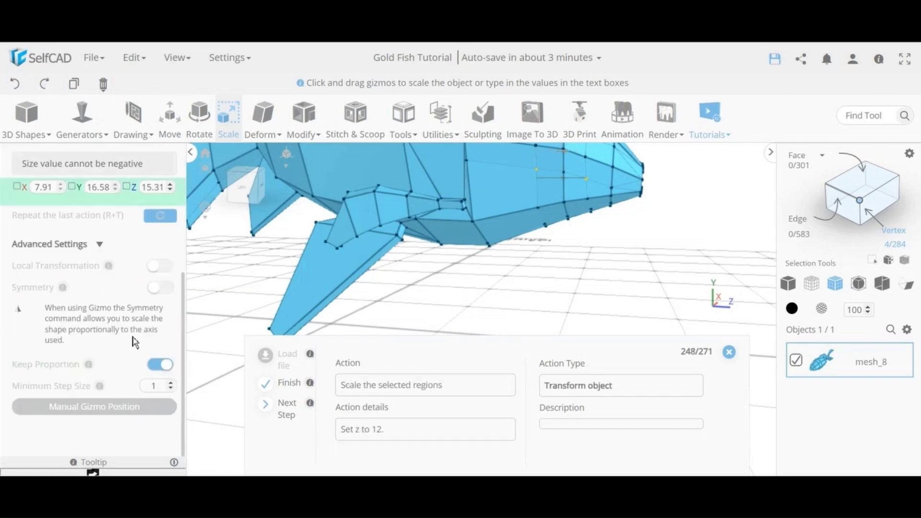
- Scale the four selected head vertices proportionally to Z 12 and finish the Scale
scroll(125, 330, up, 2)
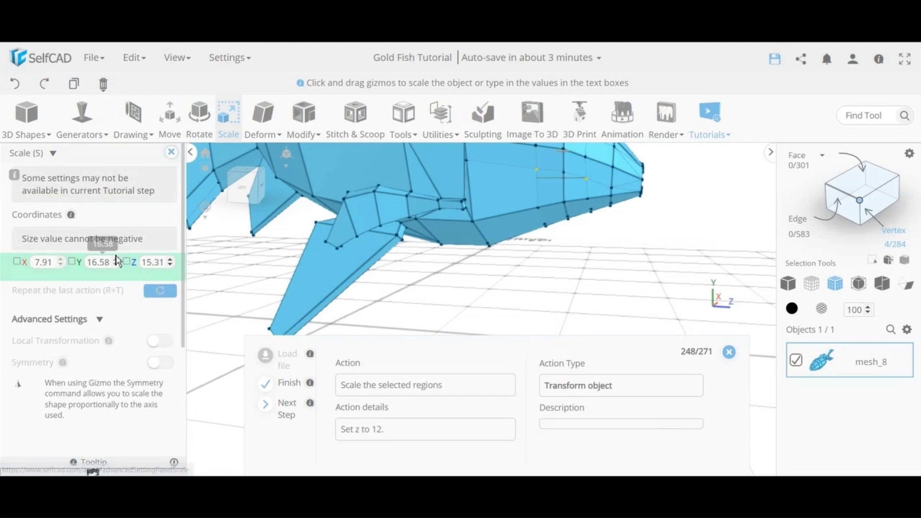
double_click(153, 262)
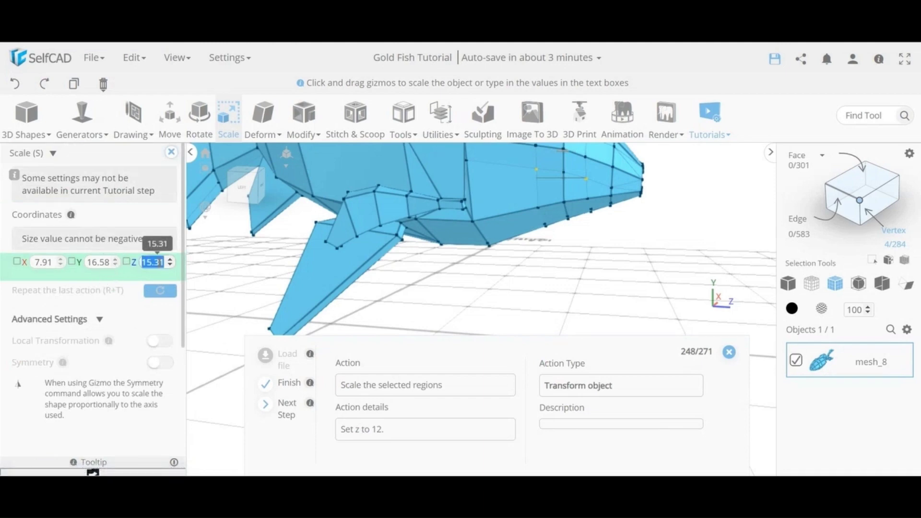
text(12)
key(Return)
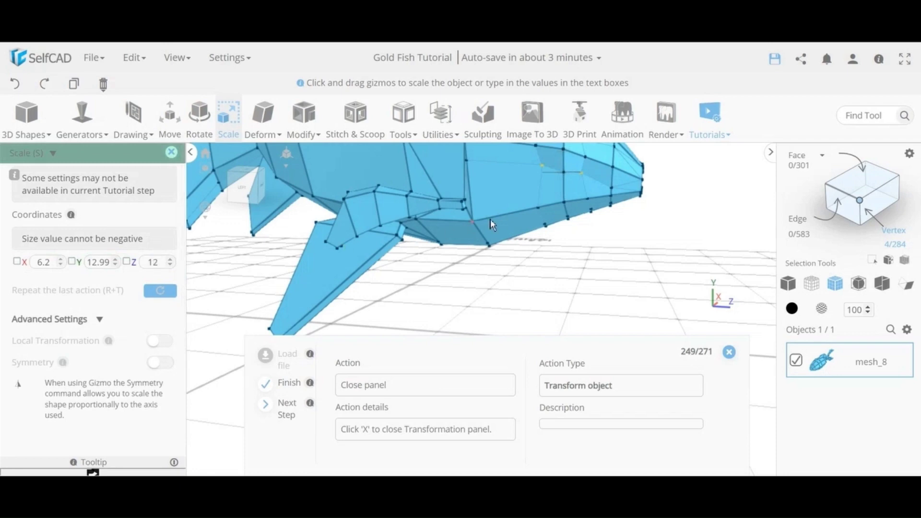
scroll(491, 220, up, 3)
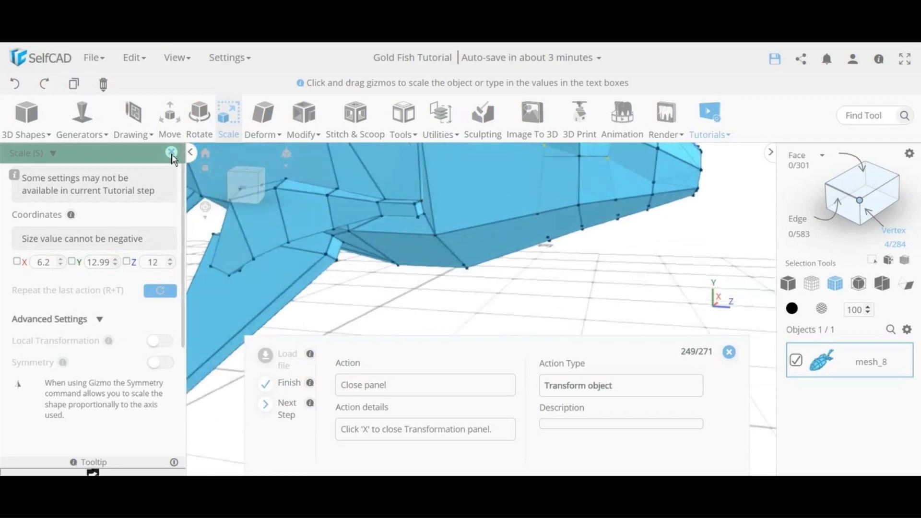
click(171, 153)
- Select the four highlighted faces forming the fish's eye and apply an Inset with an amount of 1
scroll(672, 278, down, 3)
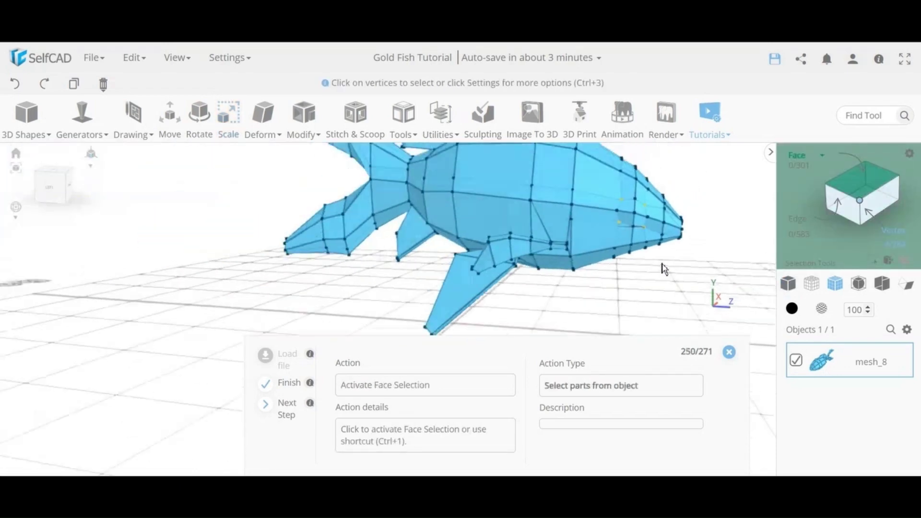
click(836, 200)
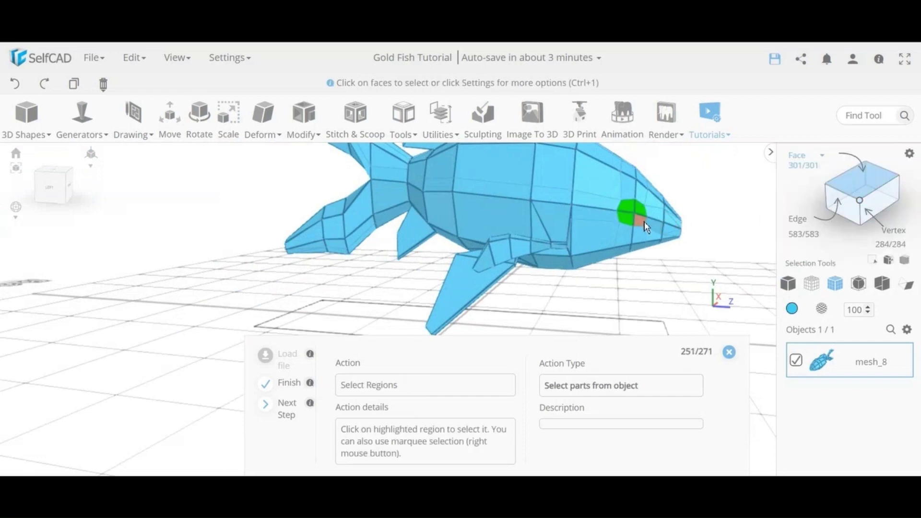
click(630, 209)
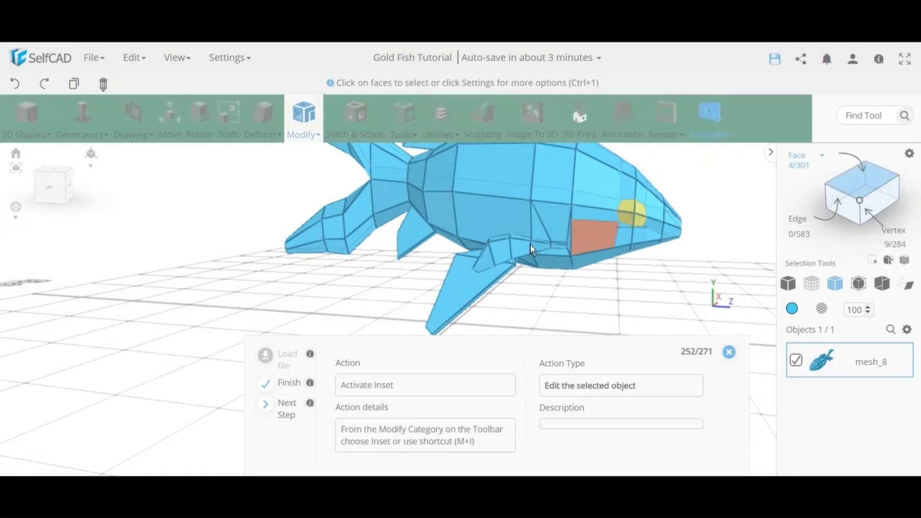
click(312, 135)
click(329, 191)
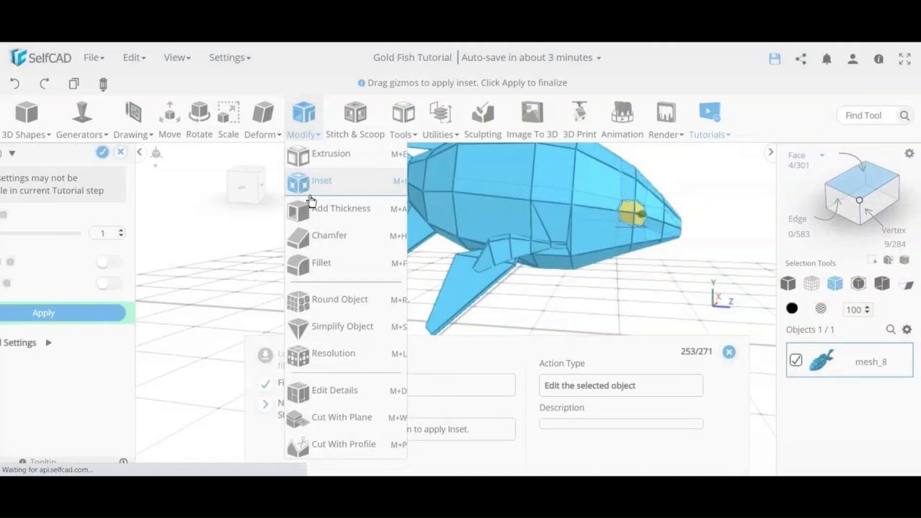
click(144, 313)
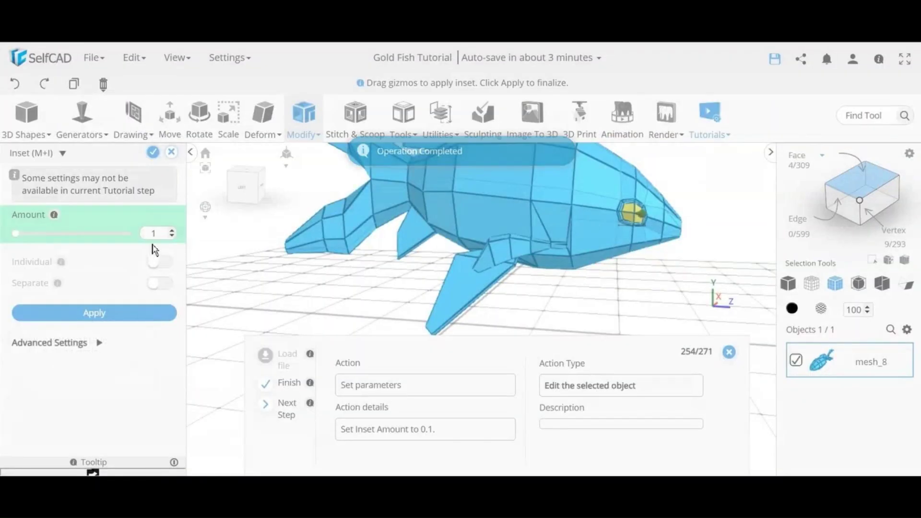
- Inset the eye faces again by 0.1, finalize the Inset, and deselect the faces
double_click(154, 234)
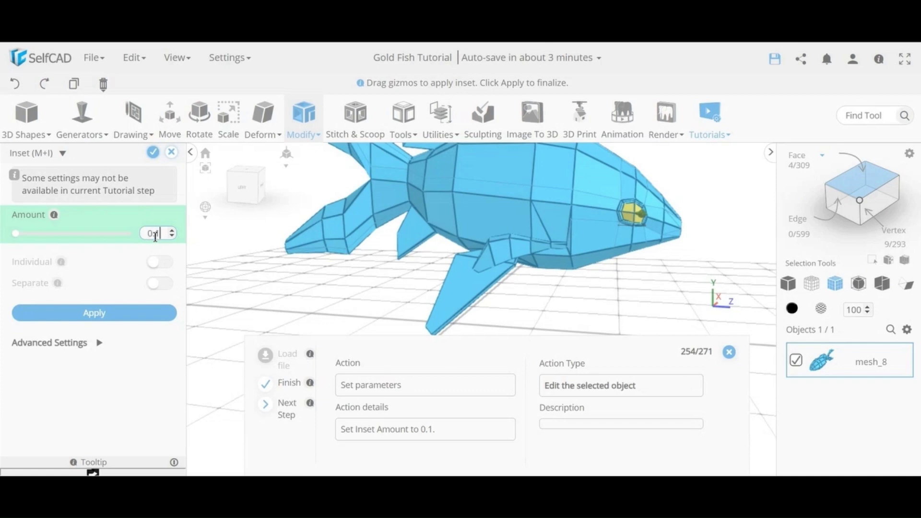
click(153, 154)
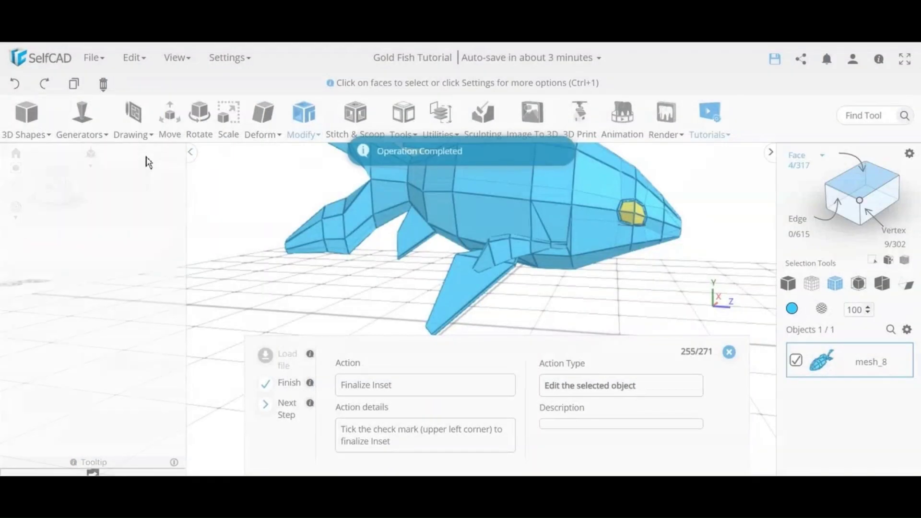
click(559, 308)
drag(561, 313, 566, 331)
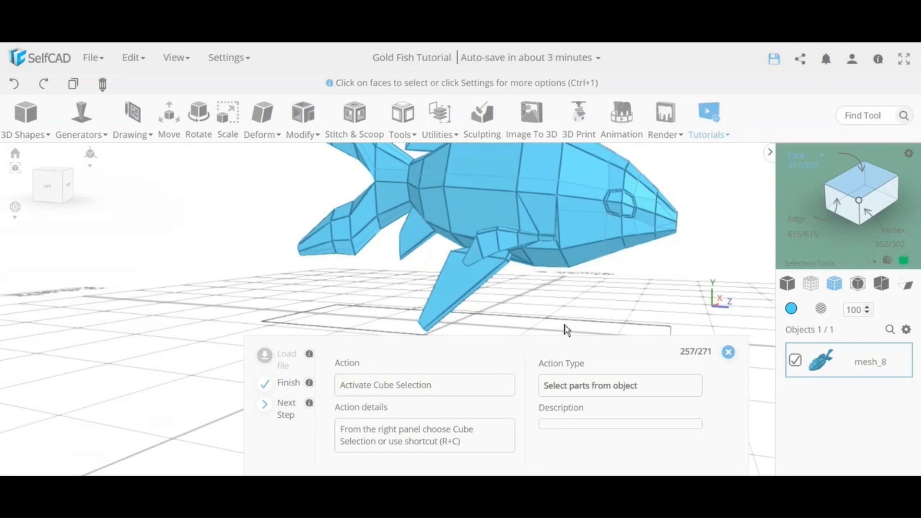
drag(566, 330, 559, 334)
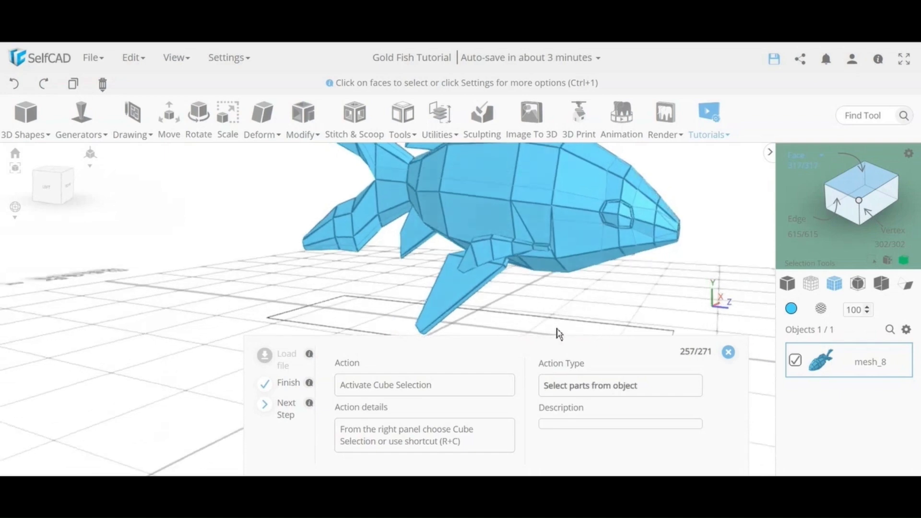
- Select half of the fish with Cube Selection, using percentage units and Right set to 50.6, and finalize the selection
drag(660, 302, 572, 302)
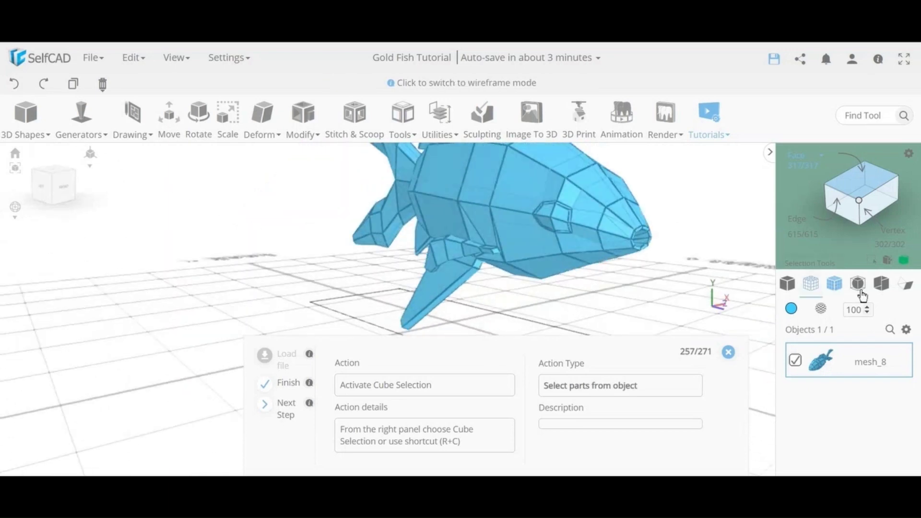
click(906, 262)
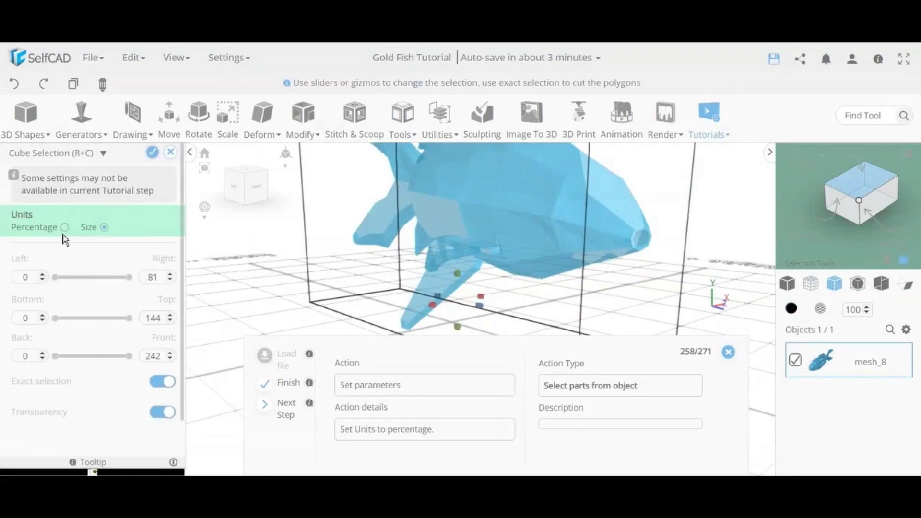
click(64, 228)
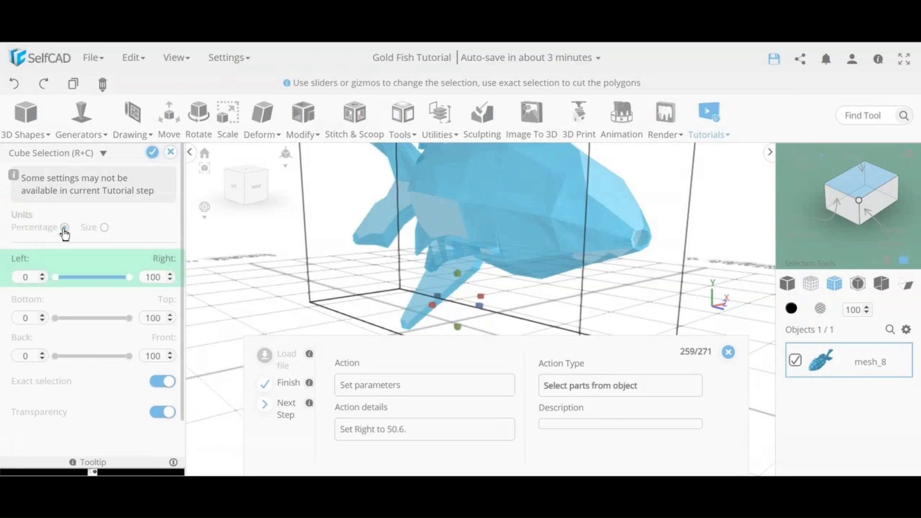
double_click(153, 277)
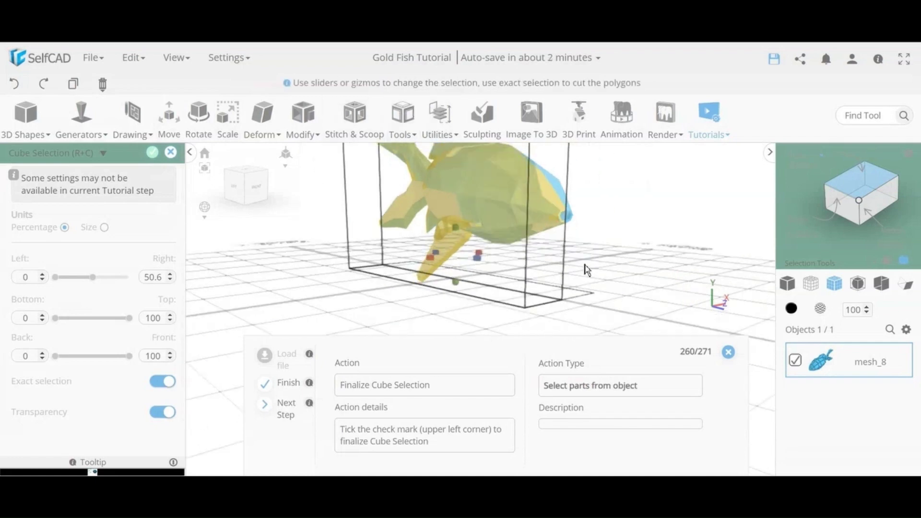
click(151, 153)
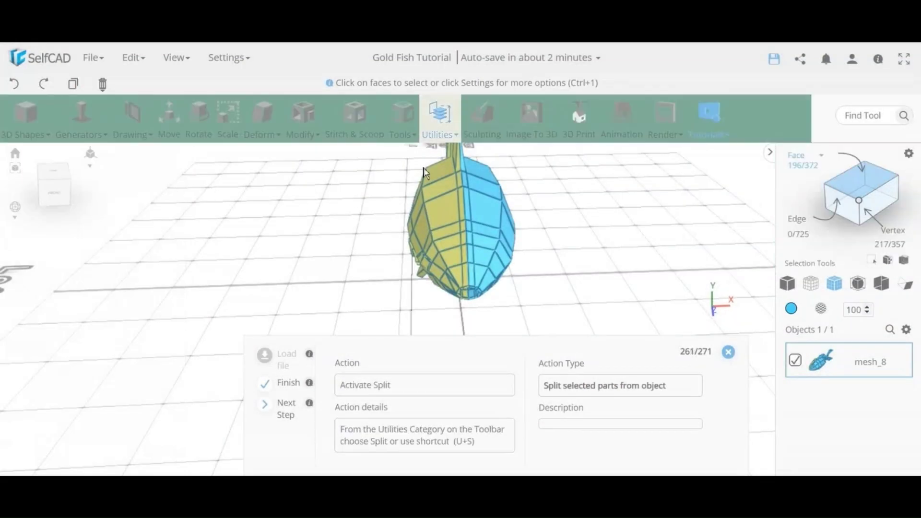
- Split the selected half from the fish and isolate the new mesh_9 object
click(440, 124)
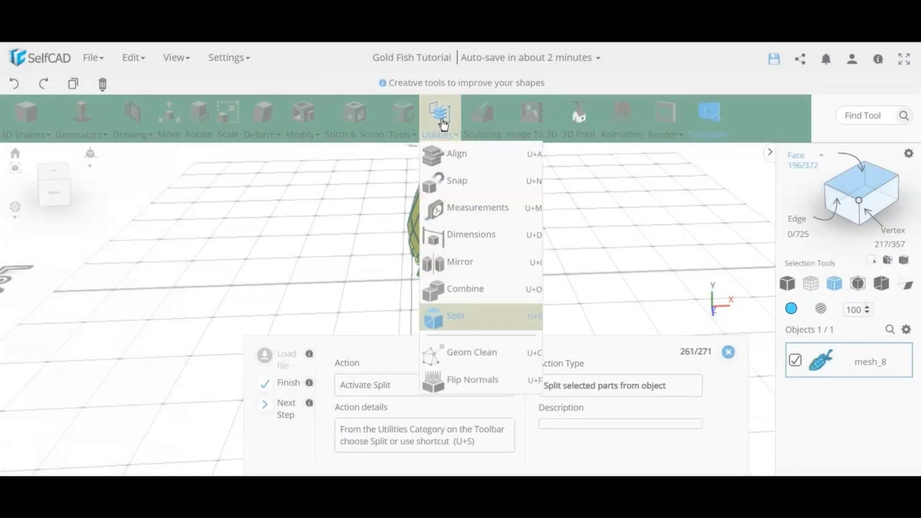
click(465, 319)
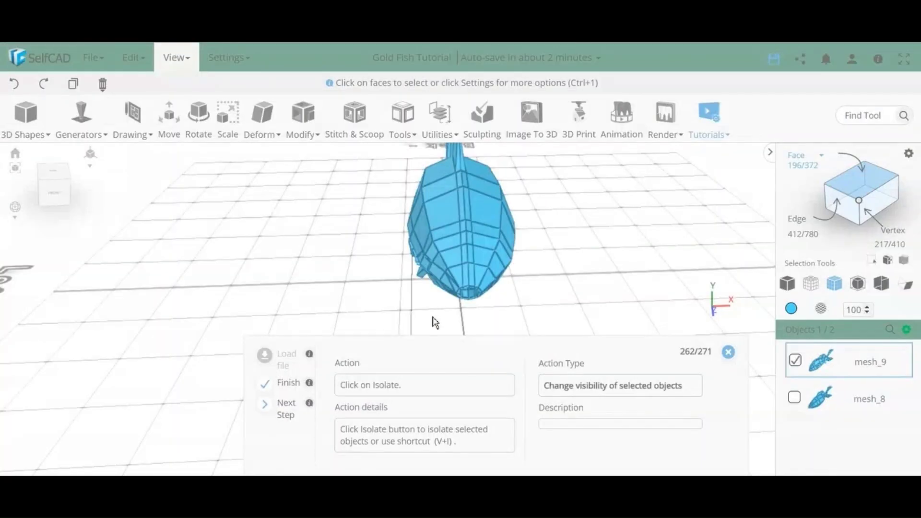
click(906, 329)
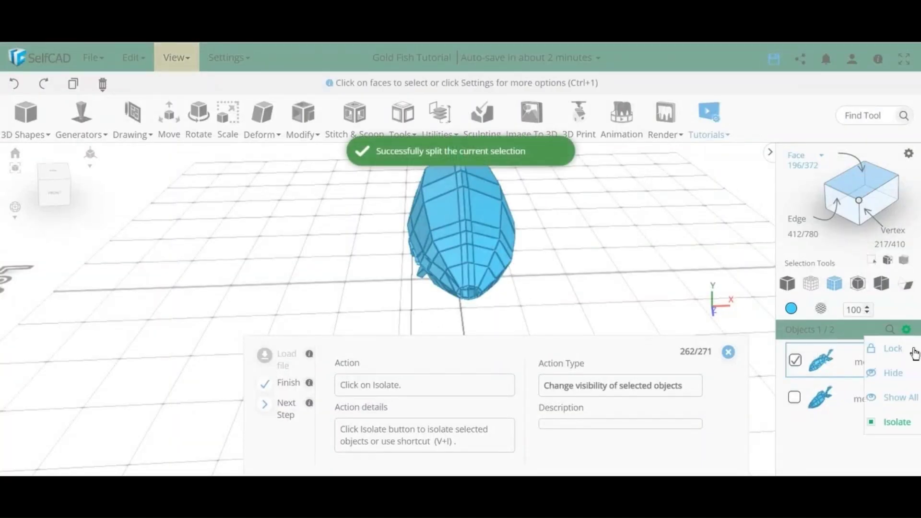
click(902, 422)
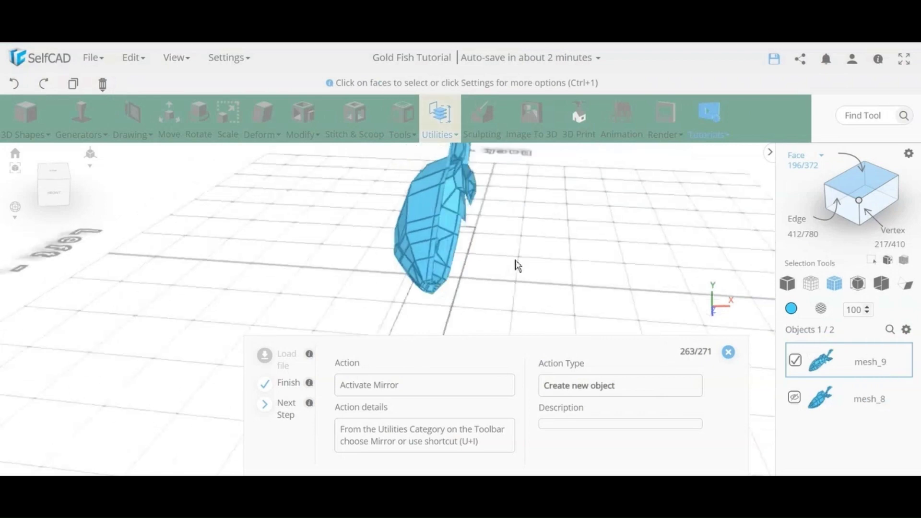
- Mirror the isolated fish half as a copy in the Right direction and finalize the Mirror
drag(517, 265, 551, 243)
click(442, 117)
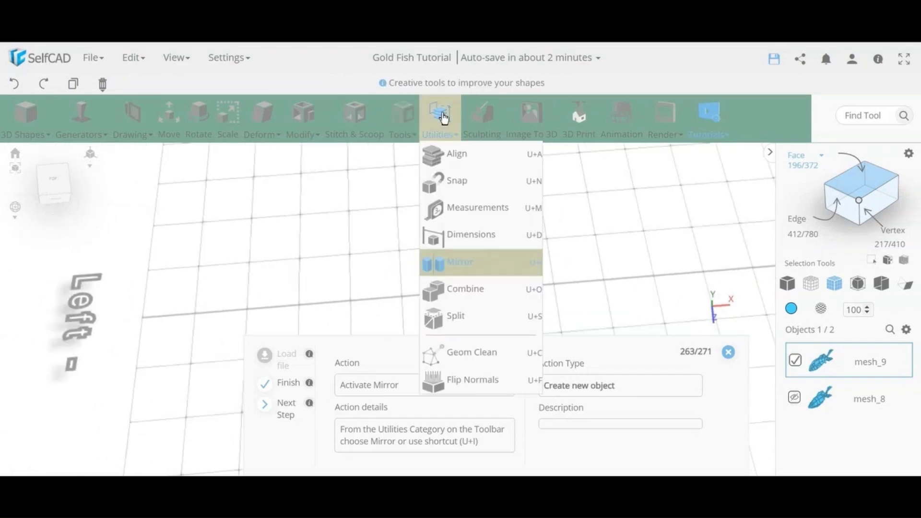
click(443, 269)
click(83, 262)
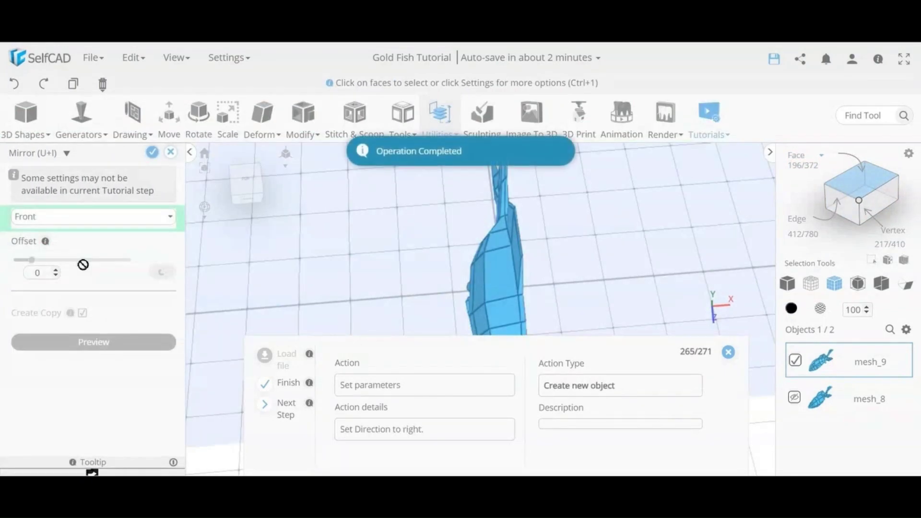
click(68, 220)
click(48, 295)
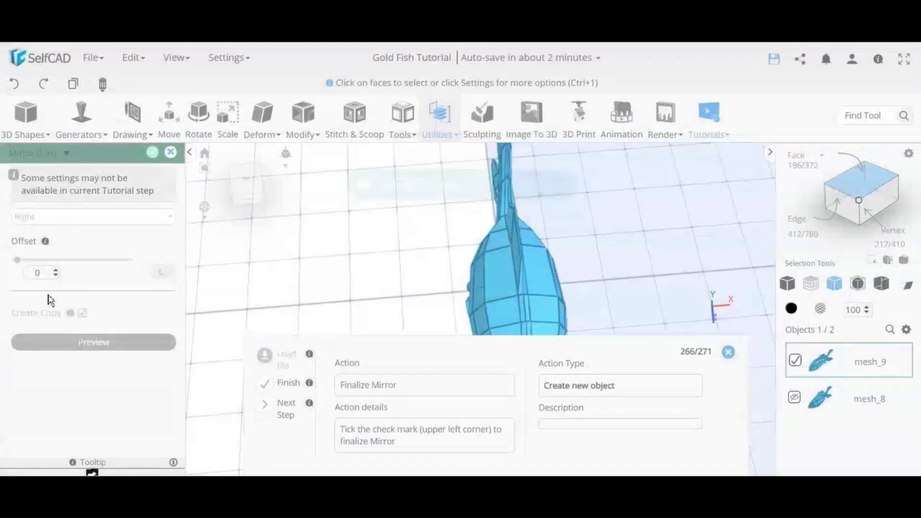
click(153, 157)
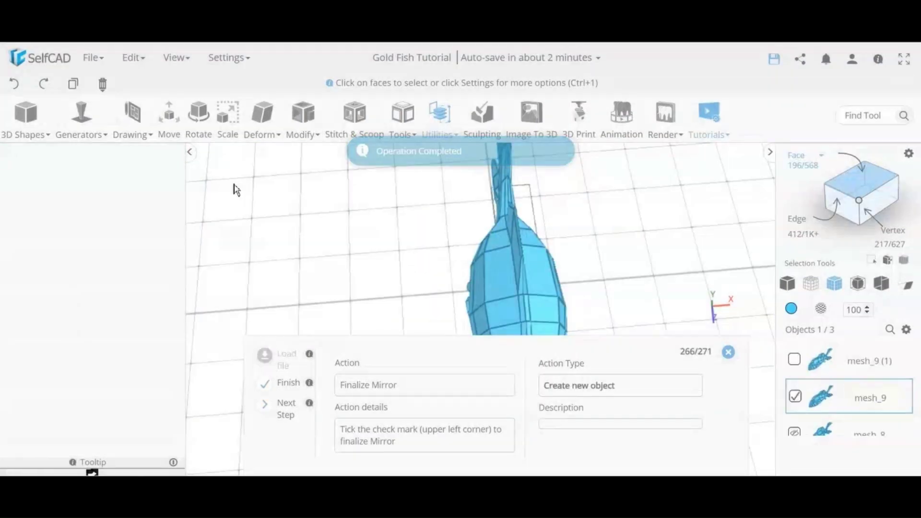
- Add mesh_9 (1) to the selection and combine both fish halves with the Merge method
click(859, 191)
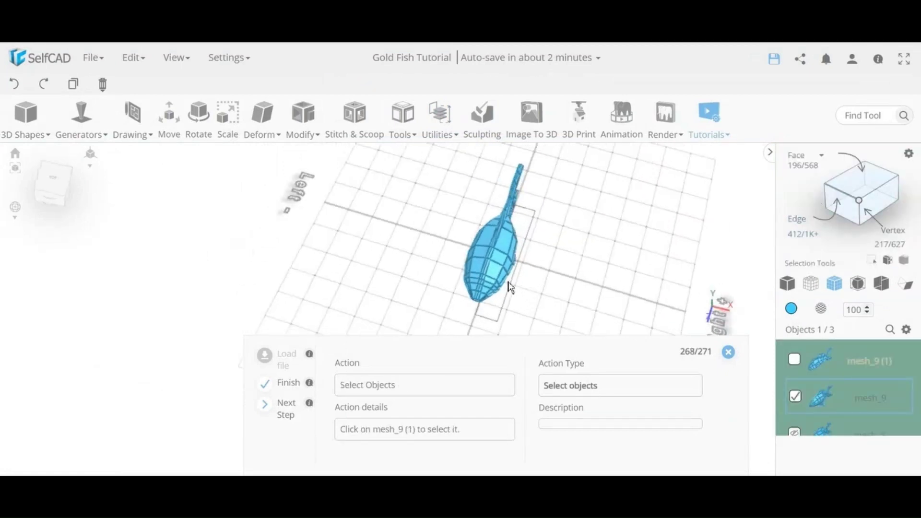
click(795, 361)
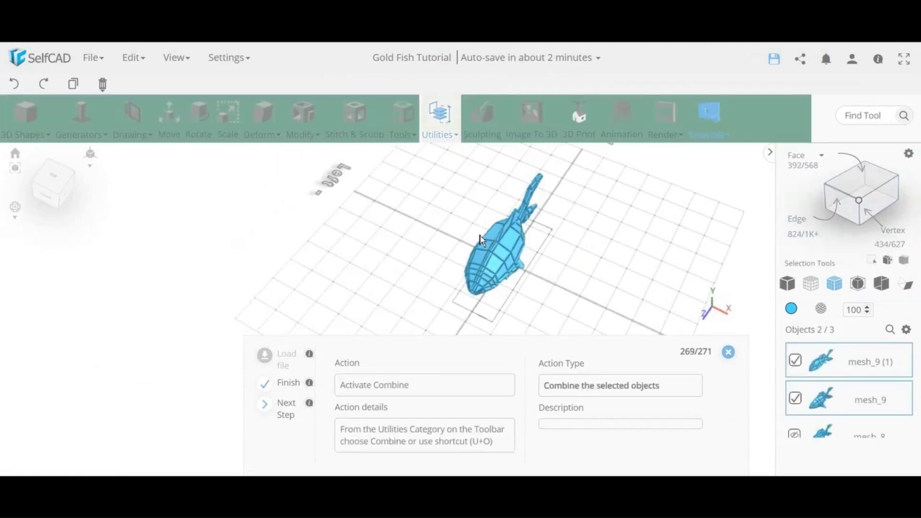
click(440, 115)
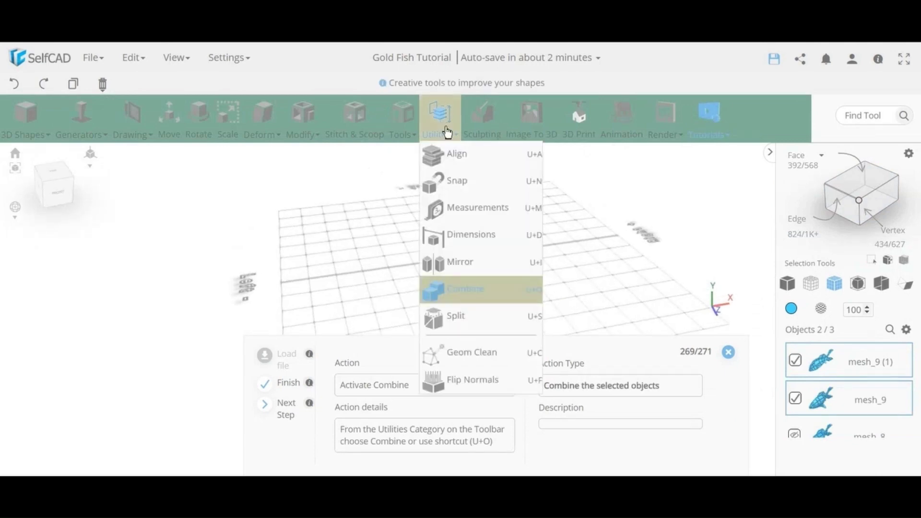
click(460, 294)
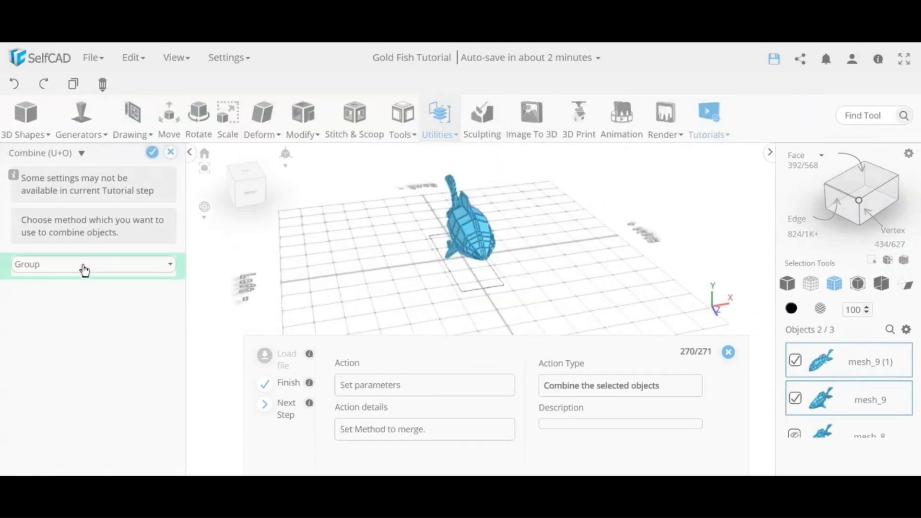
click(82, 265)
click(65, 299)
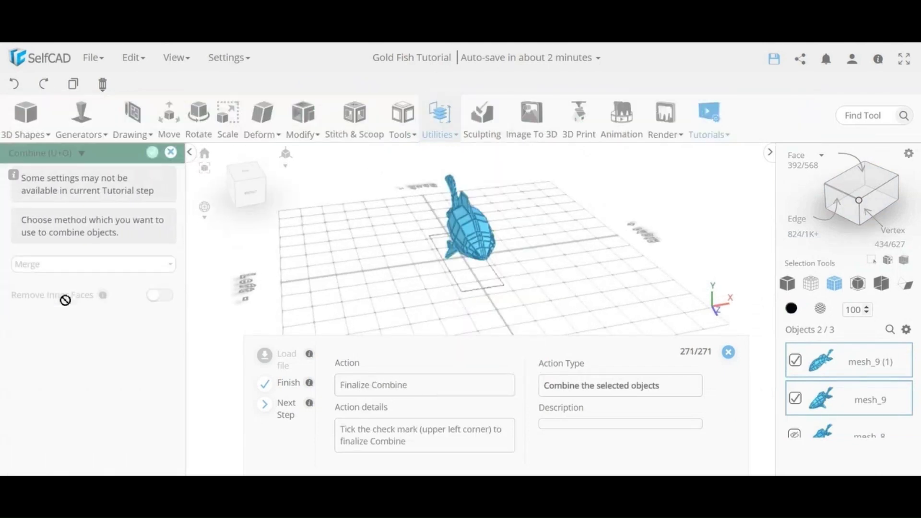
click(151, 153)
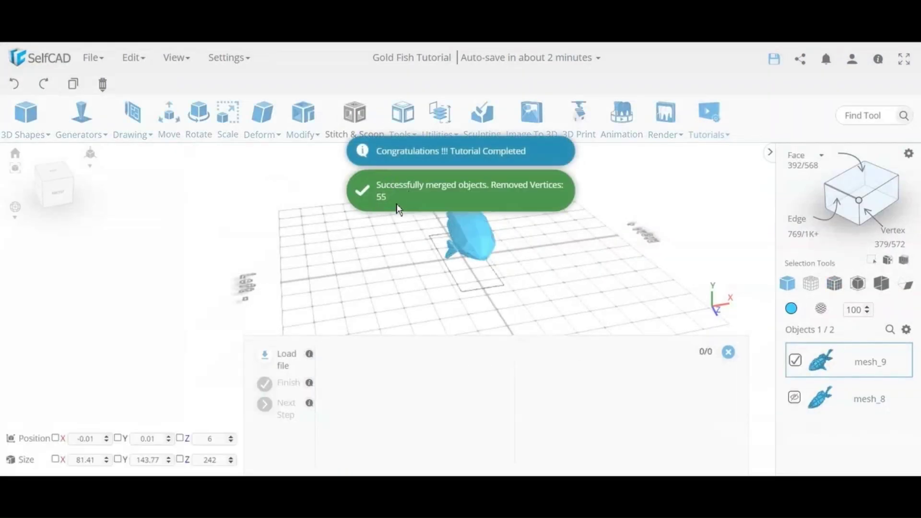
- Close the tutorial guide, display the merged fish as Solid + Wireframe, and inspect it from above, the front and the side
click(726, 356)
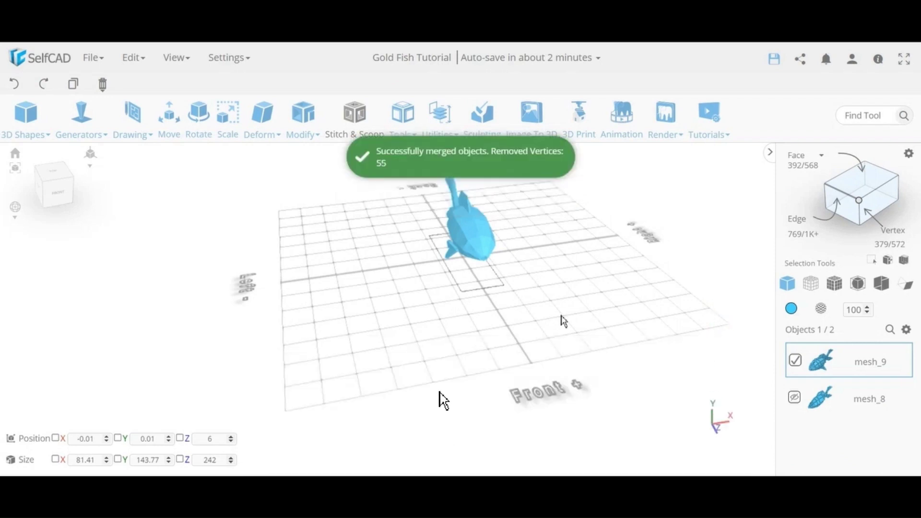
right_drag(438, 399, 624, 274)
click(835, 284)
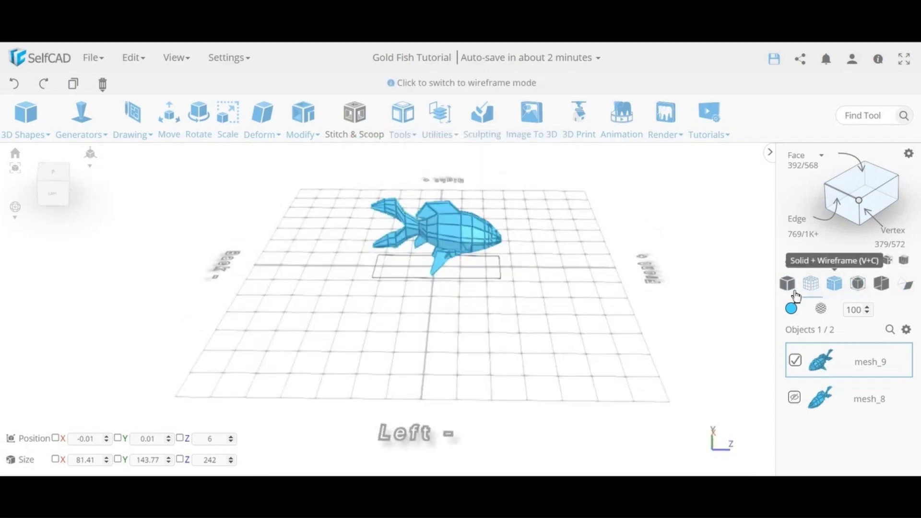
right_drag(499, 274, 435, 294)
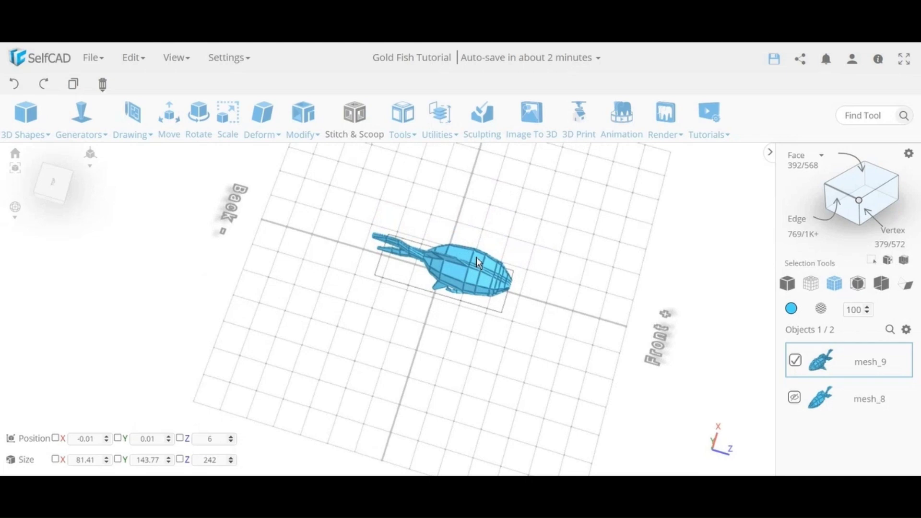
scroll(479, 263, up, 10)
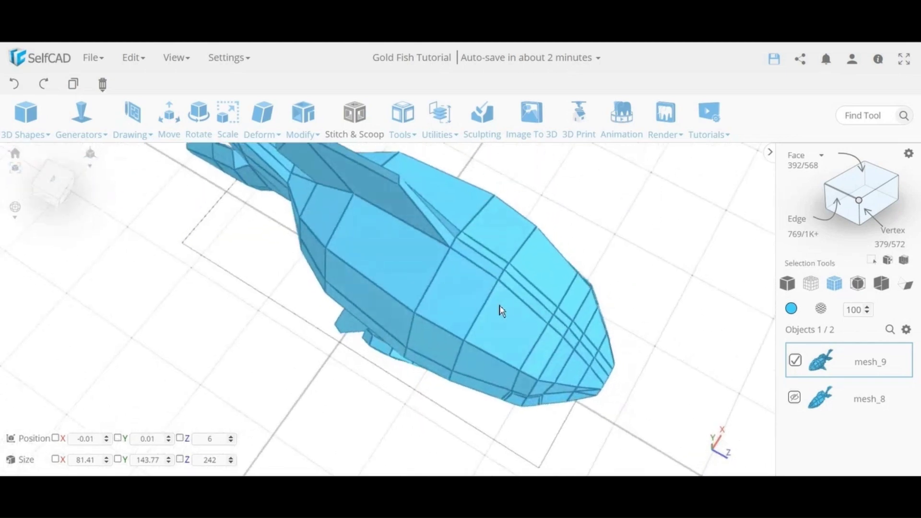
right_drag(501, 311, 310, 277)
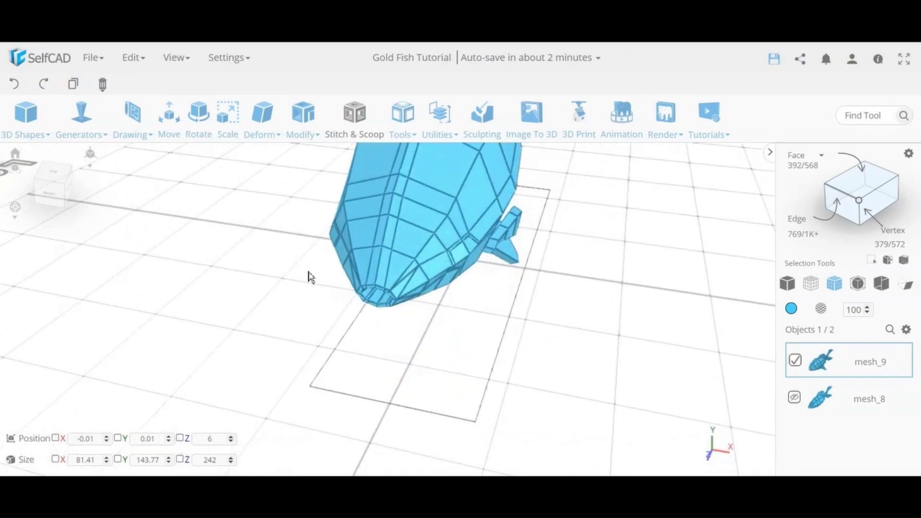
right_drag(457, 278, 453, 305)
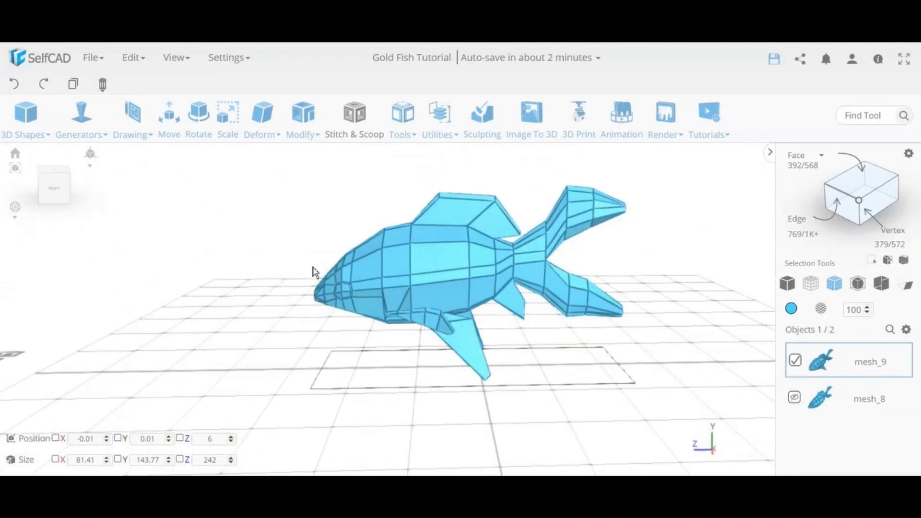
- Round the merged fish with the Round Object tool at Smoothness 2 and finalize it
click(306, 131)
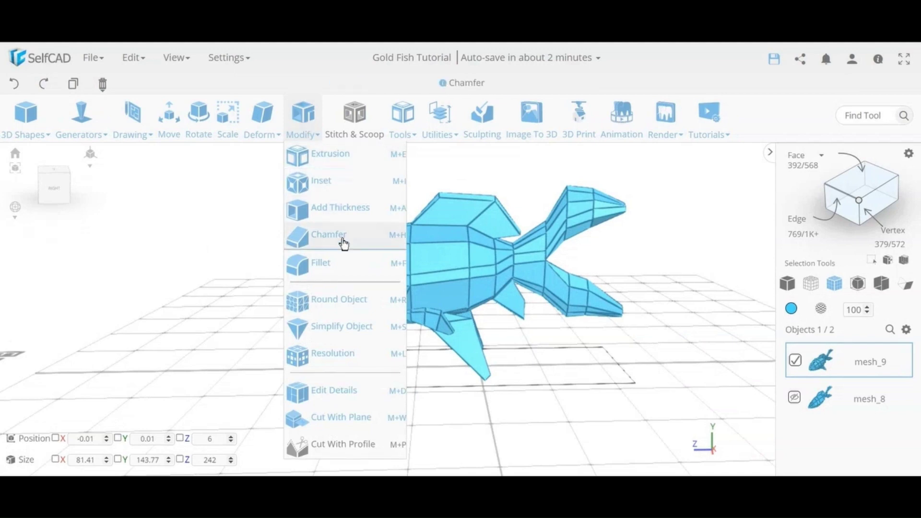
click(358, 300)
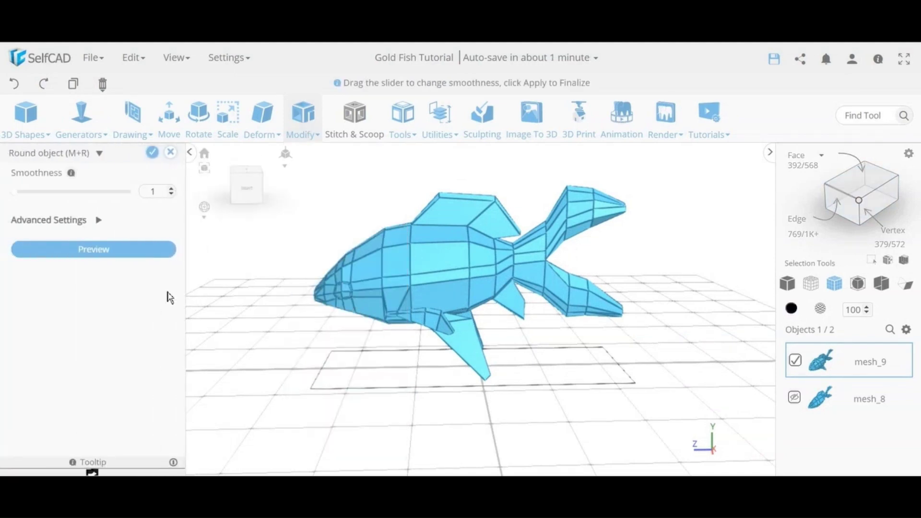
click(171, 189)
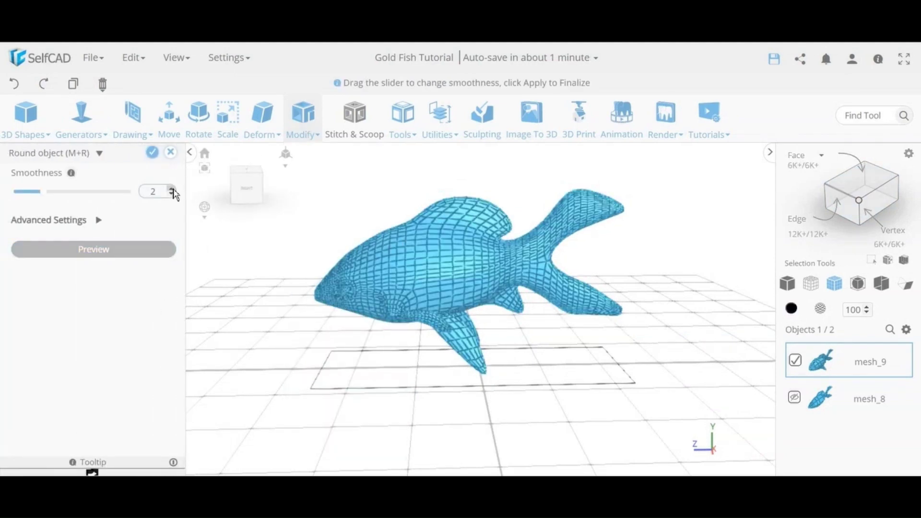
drag(314, 291, 811, 307)
drag(549, 310, 185, 198)
click(153, 157)
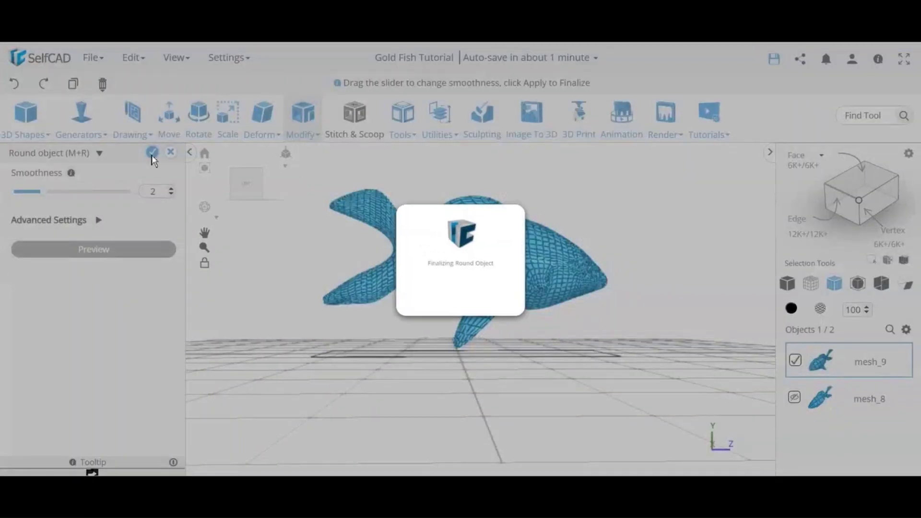
- Display the rounded fish as a solid without wireframe, turn on smooth shading, and inspect both sides
click(795, 289)
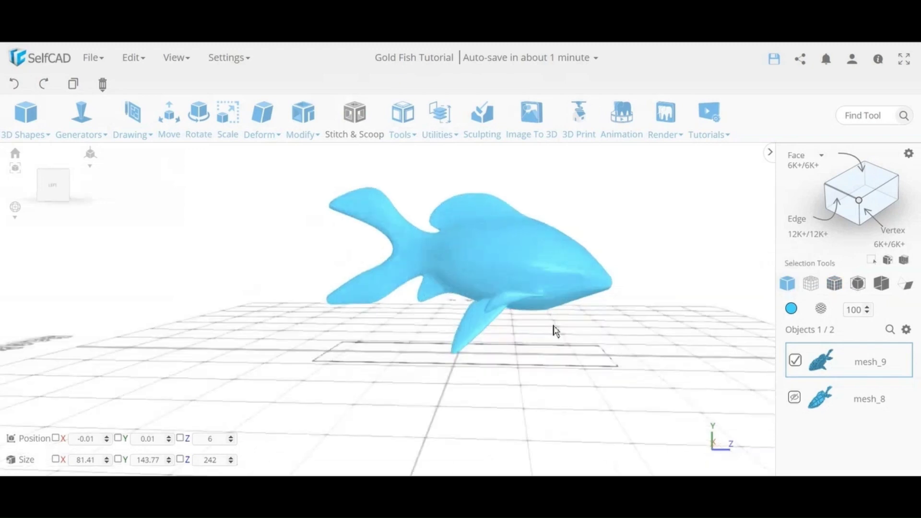
drag(555, 329, 380, 321)
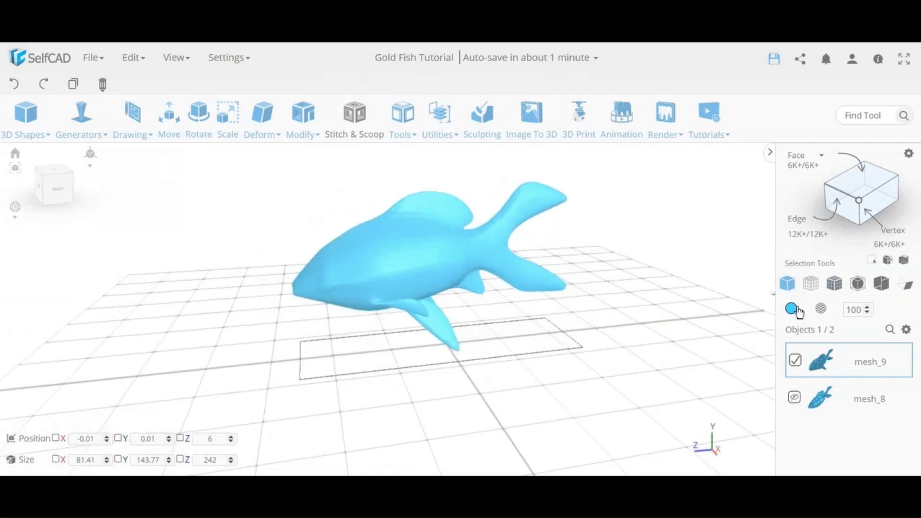
click(859, 285)
drag(514, 319, 599, 320)
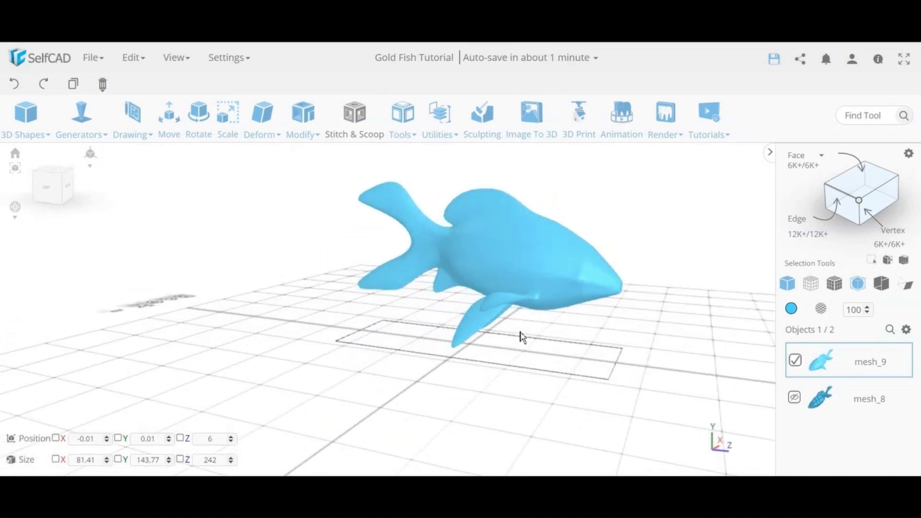